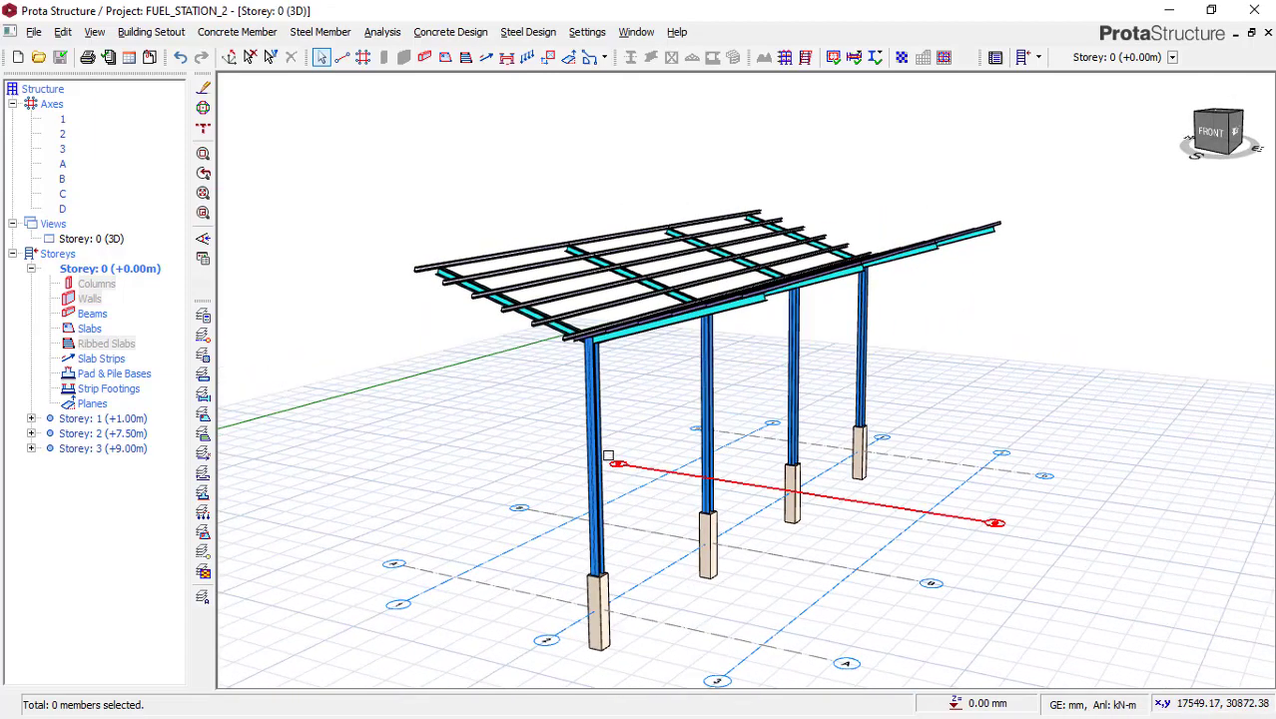
Open the properties of the purlin group on the west slope of the canopy roof
mouse_move(622, 413)
middle_down()
mouse_move(726, 375)
mouse_move(729, 402)
mouse_move(664, 390)
mouse_move(621, 437)
mouse_move(677, 560)
middle_up()
mouse_move(628, 422)
middle_down()
mouse_move(701, 408)
mouse_move(712, 391)
mouse_move(661, 418)
mouse_move(633, 414)
mouse_move(660, 416)
middle_up()
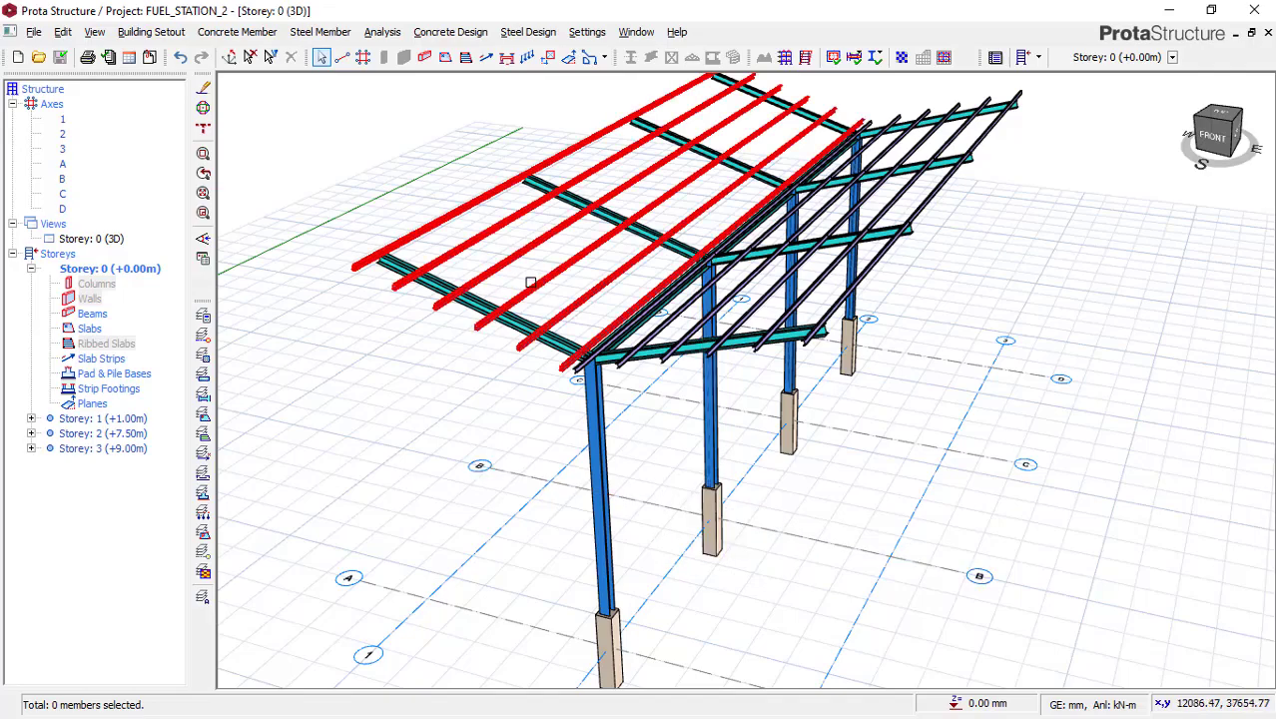
middle_drag(538, 437, 653, 425)
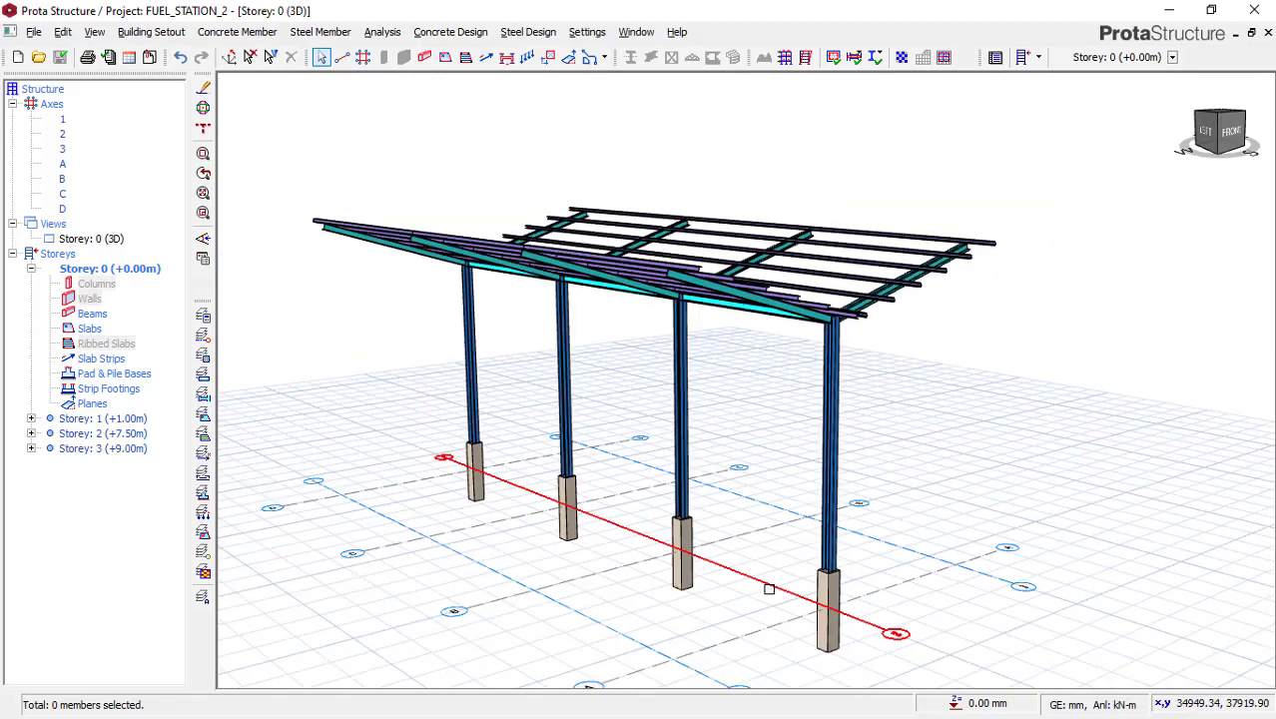
mouse_move(769, 589)
middle_down()
mouse_move(614, 586)
mouse_move(645, 629)
mouse_move(694, 615)
middle_up()
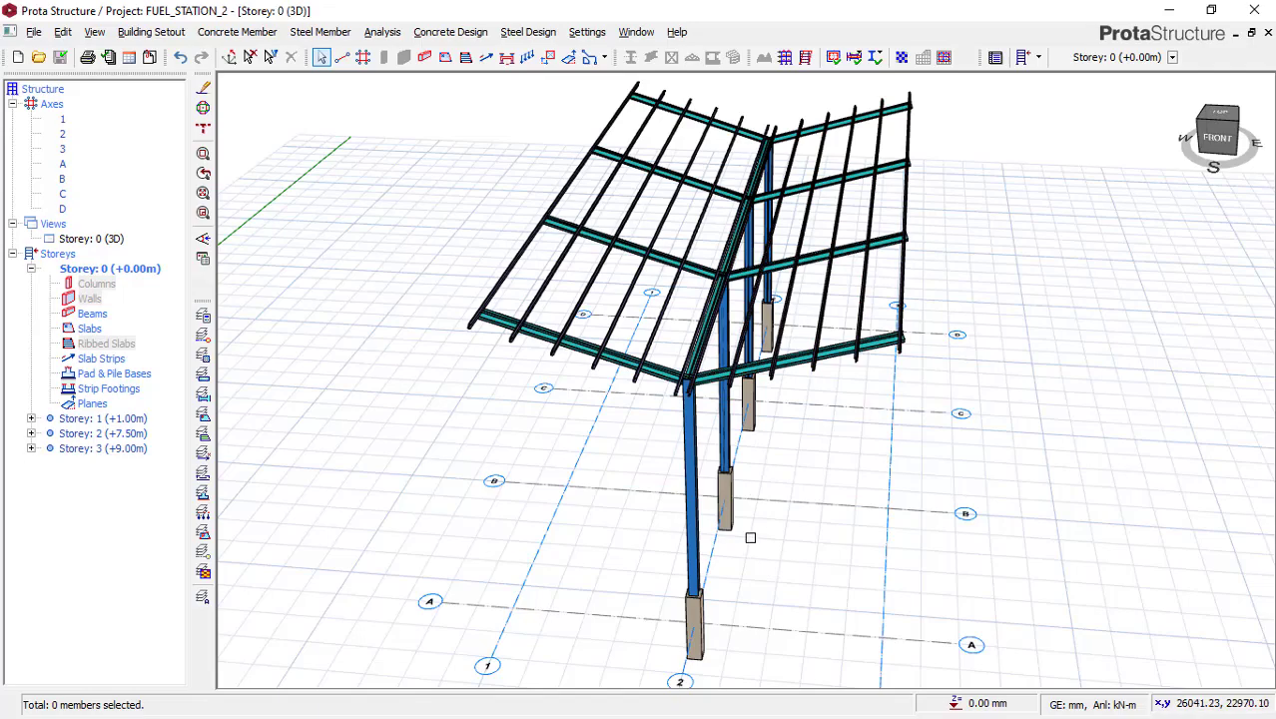
mouse_move(759, 569)
middle_down()
mouse_move(709, 538)
mouse_move(772, 551)
mouse_move(726, 566)
mouse_move(738, 572)
middle_up()
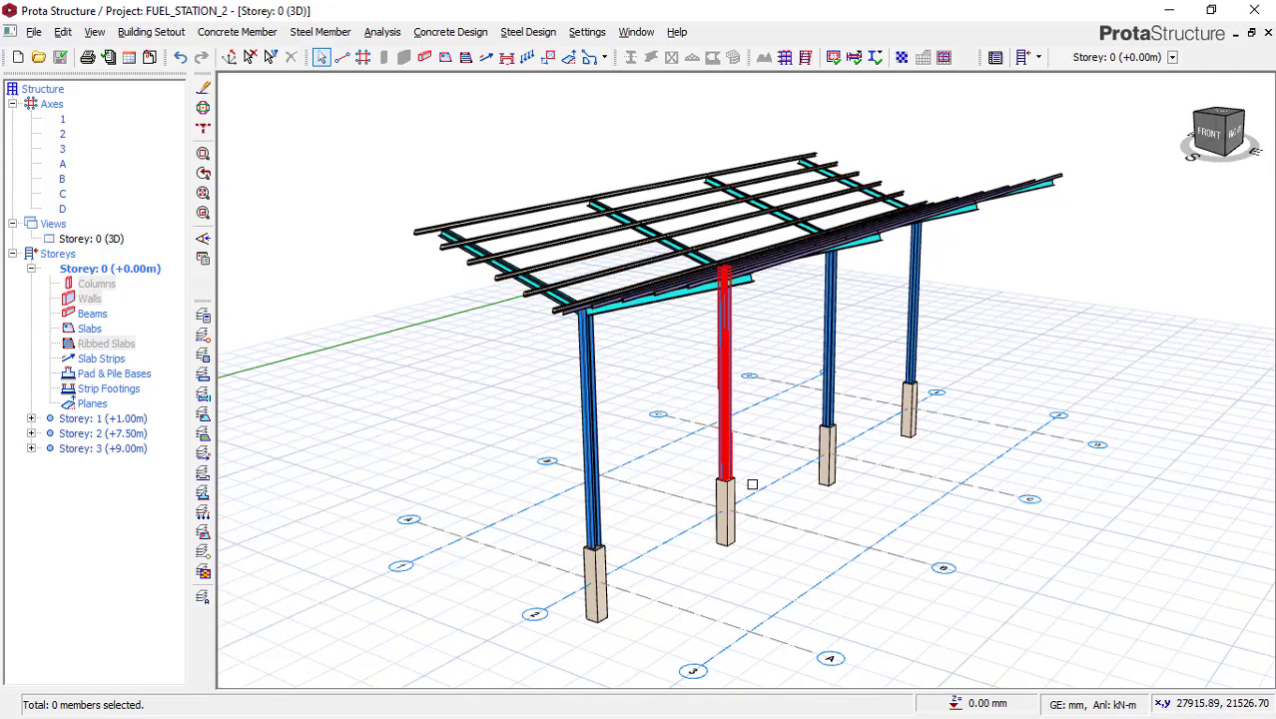
click(595, 254)
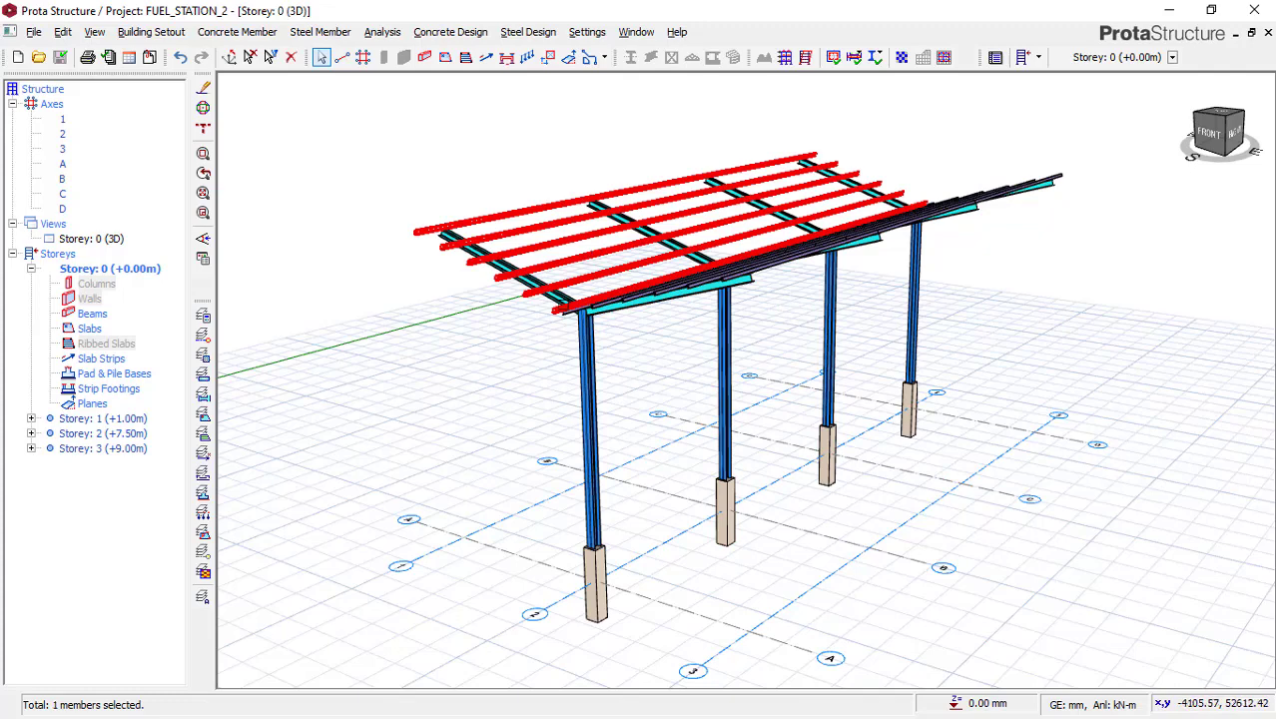
right_click(577, 257)
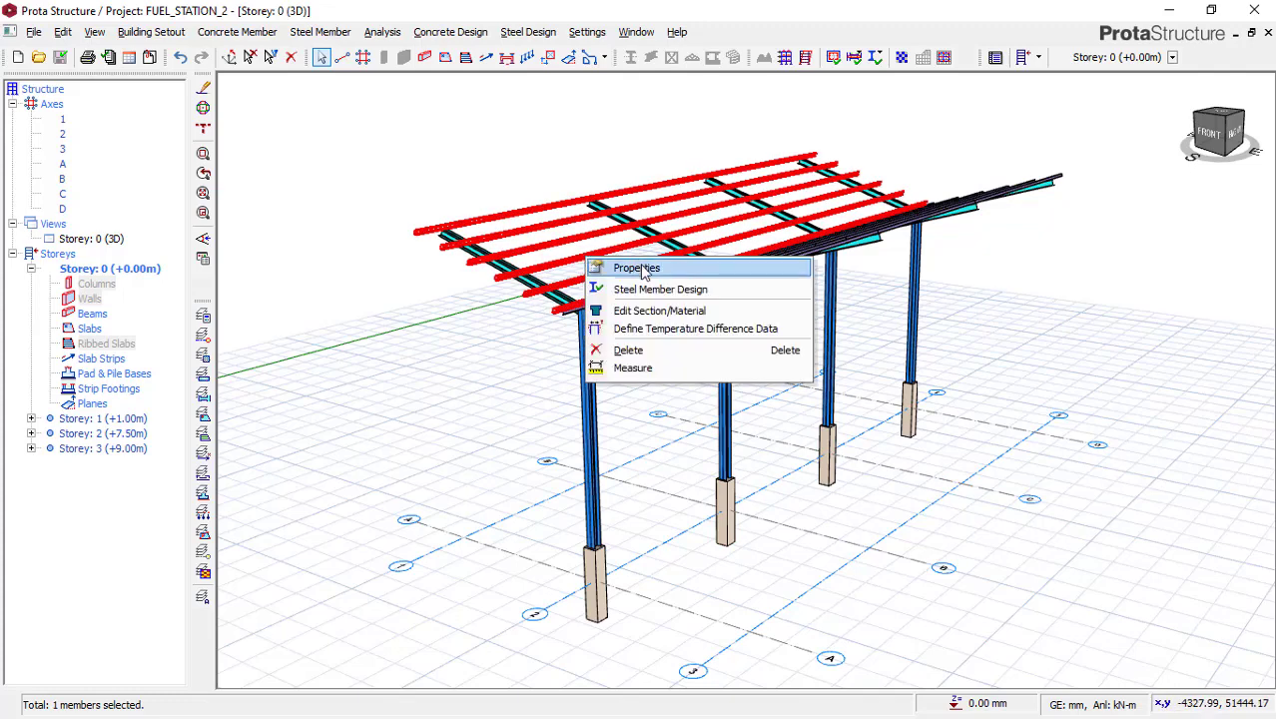
click(611, 270)
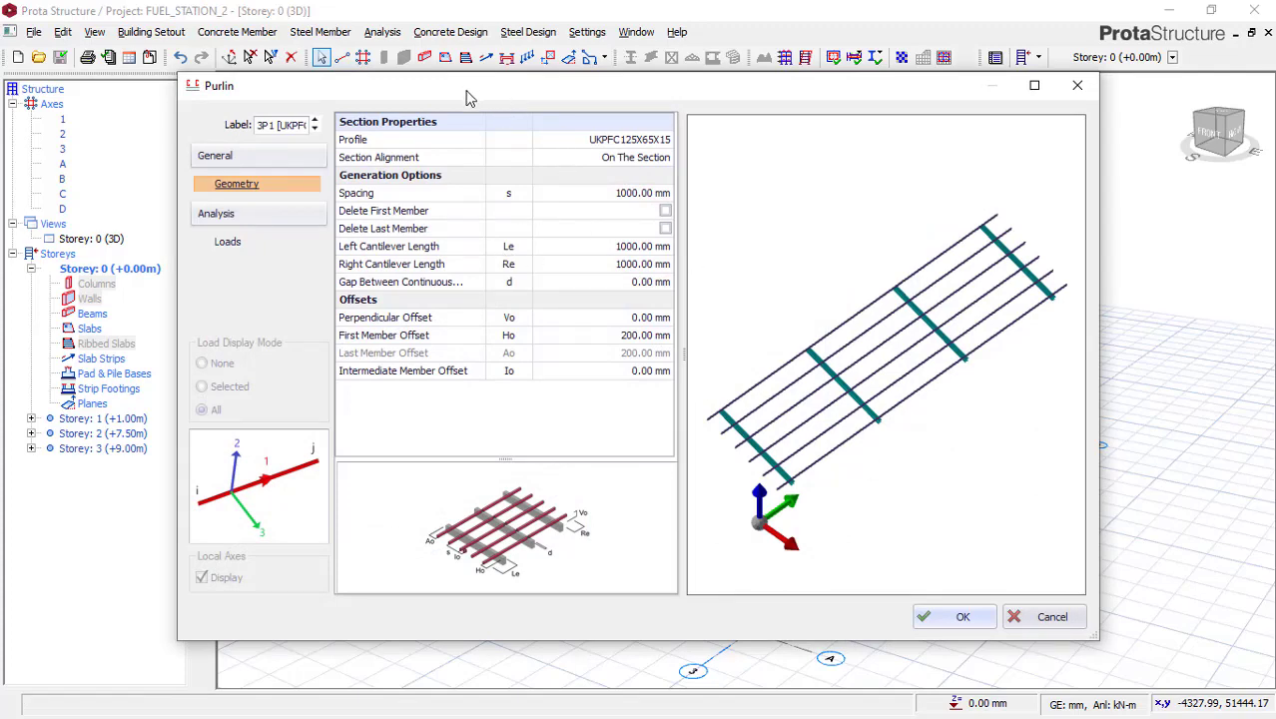
drag(469, 97, 311, 33)
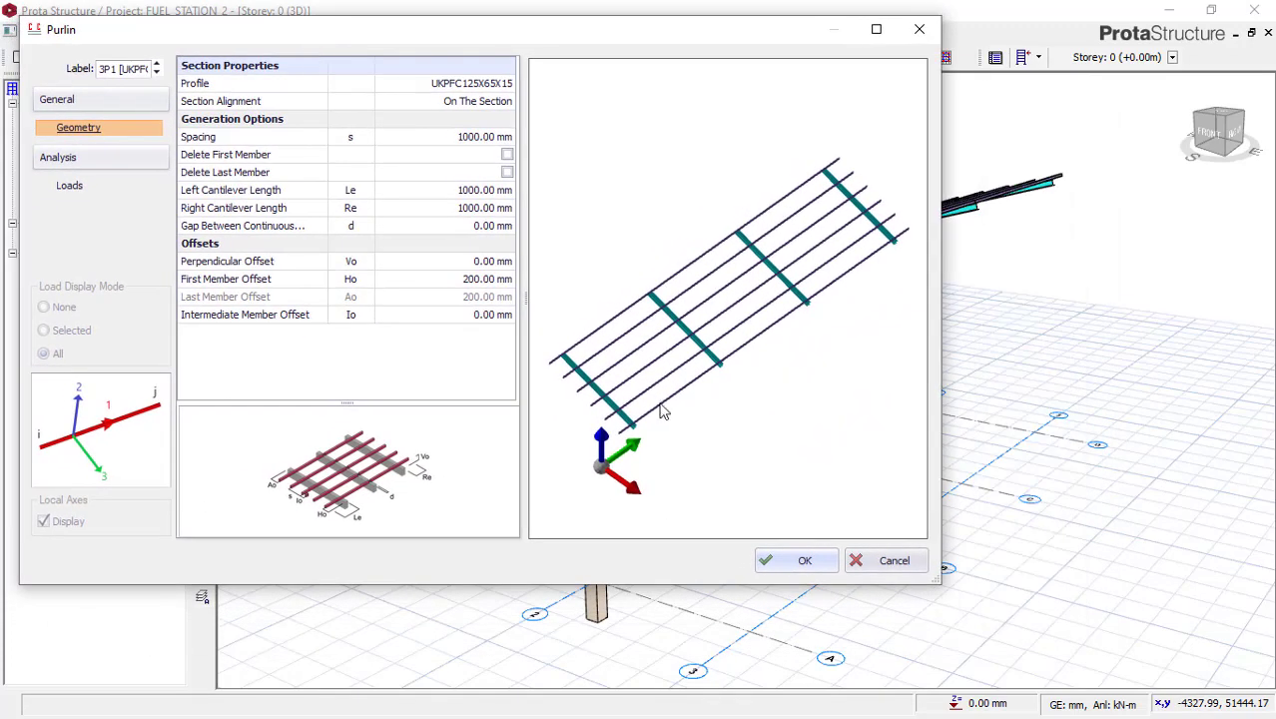
Examine the purlin layout over the supporting beams in the properties preview
scroll(698, 341, up, 3)
scroll(726, 364, down, 3)
drag(724, 370, 755, 345)
scroll(799, 234, up, 3)
scroll(805, 241, down, 2)
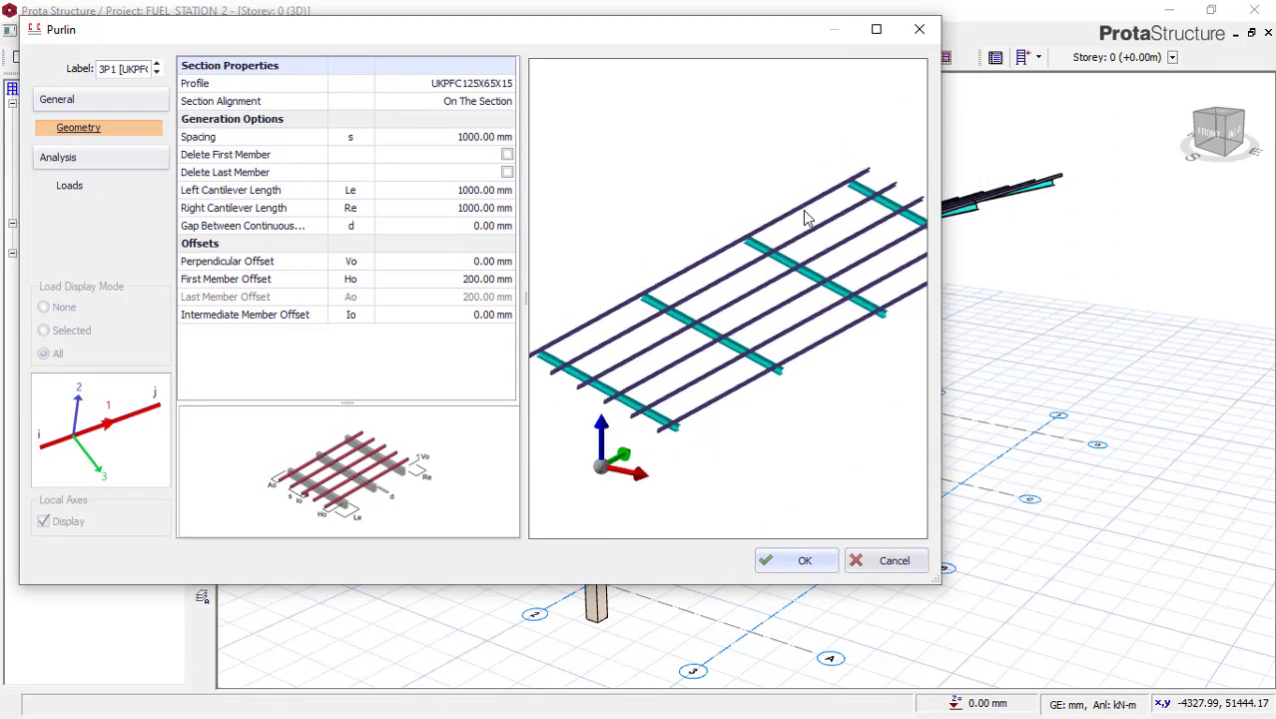
scroll(780, 250, up, 2)
scroll(781, 249, down, 2)
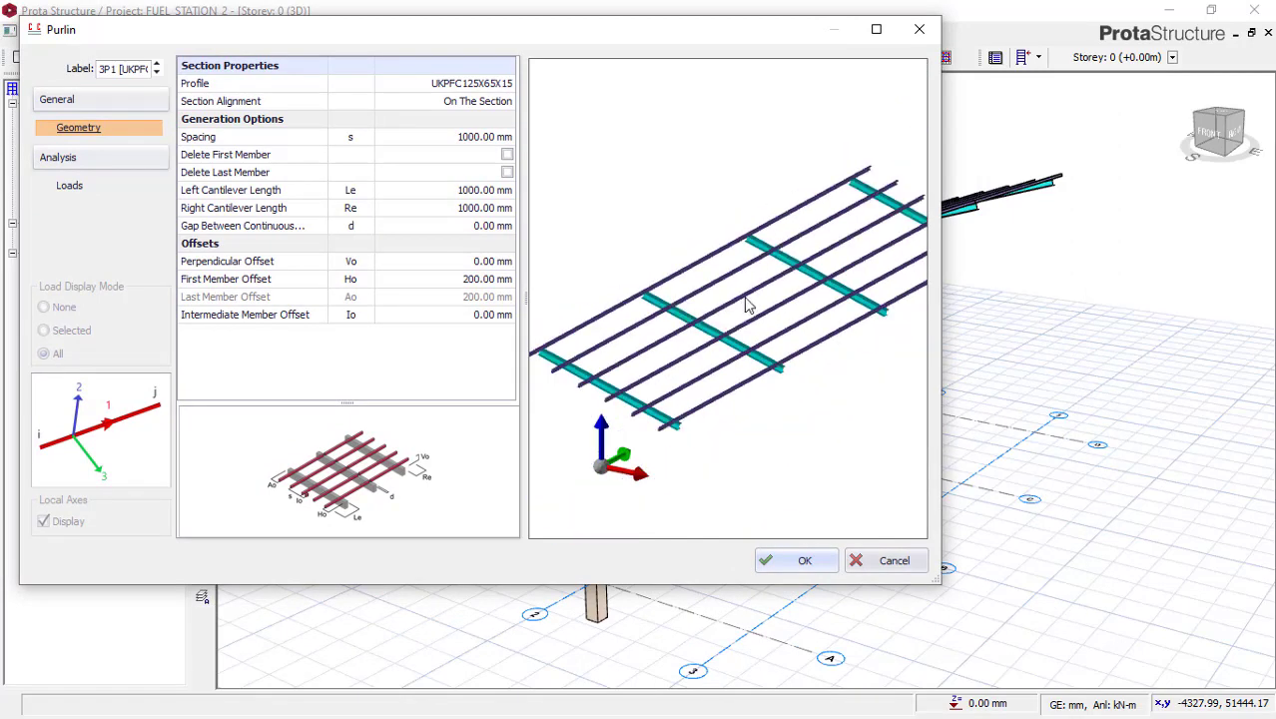
Add a purlin load of 1.20 kN/m under load case G
click(70, 187)
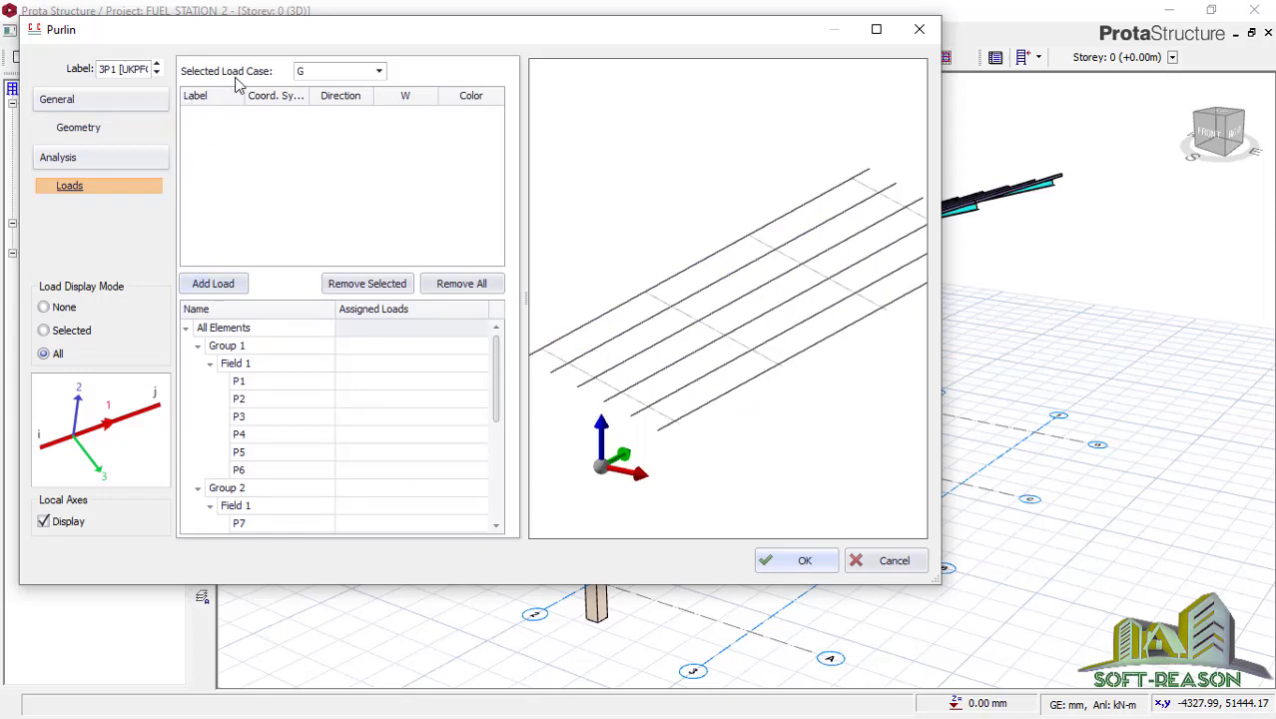
click(213, 285)
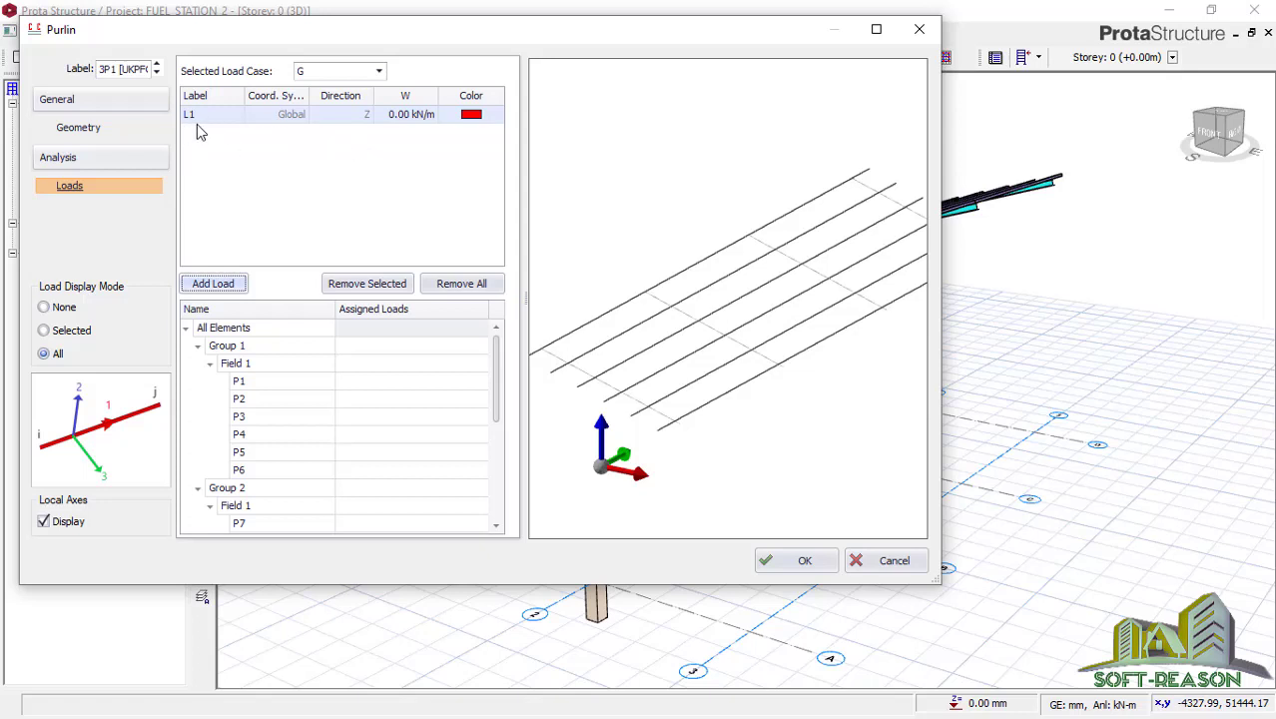
click(404, 117)
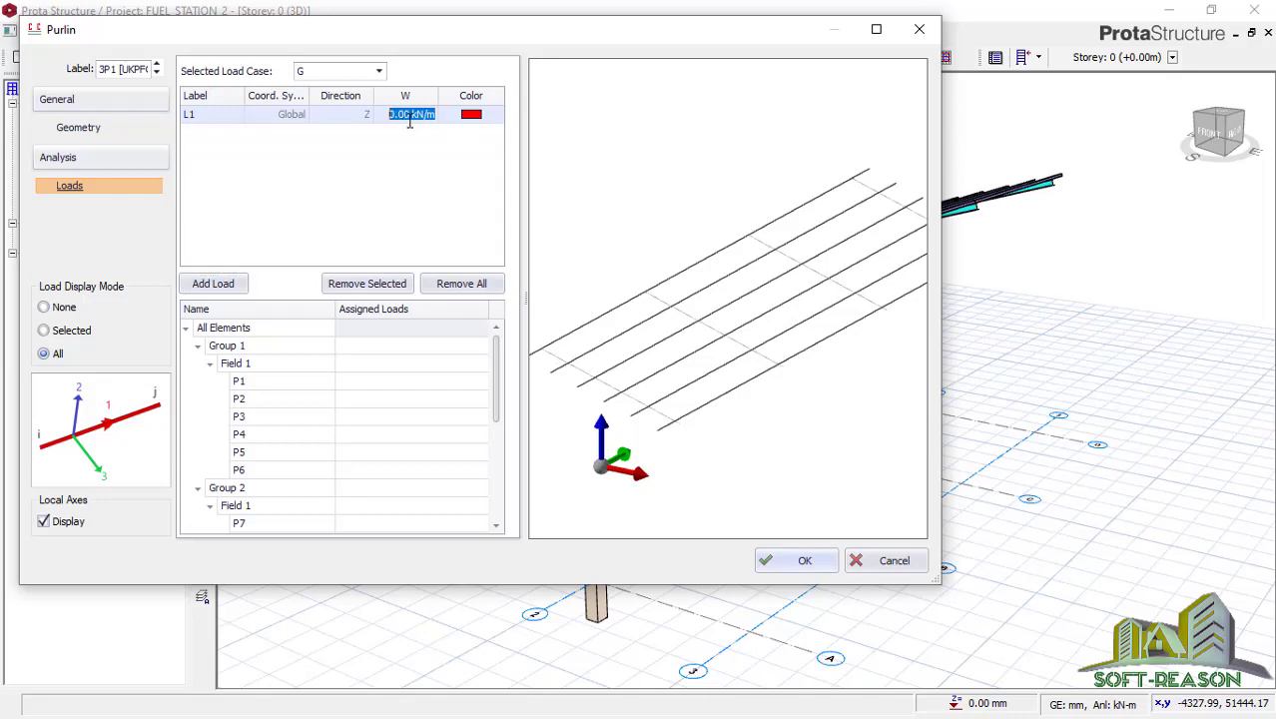
text(1)
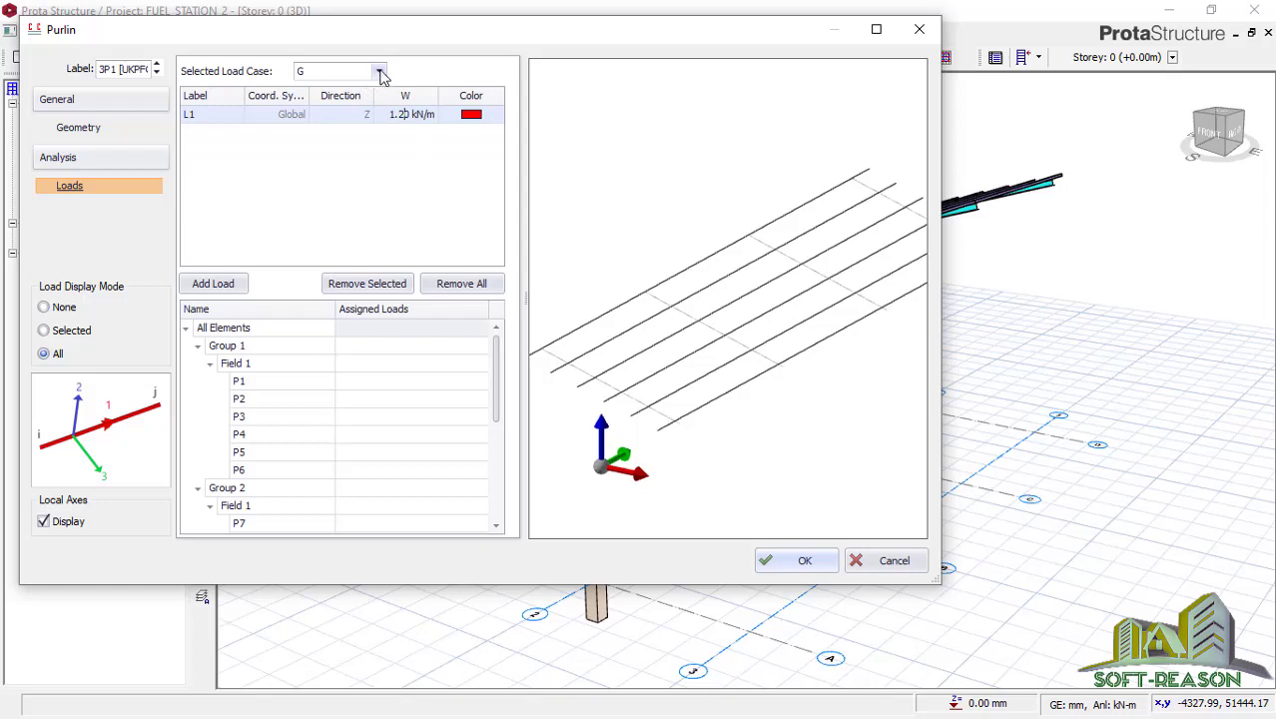
Add a purlin load of 1.20 kN/m under load case Q
click(380, 73)
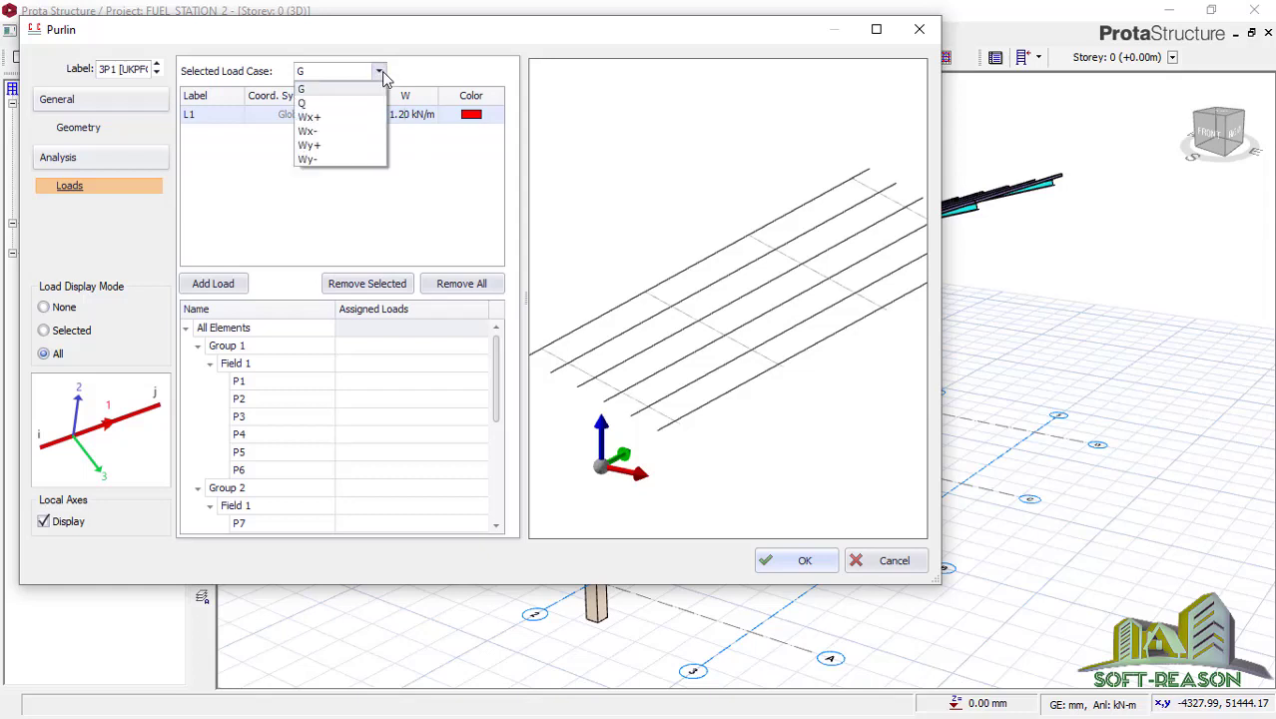
click(303, 105)
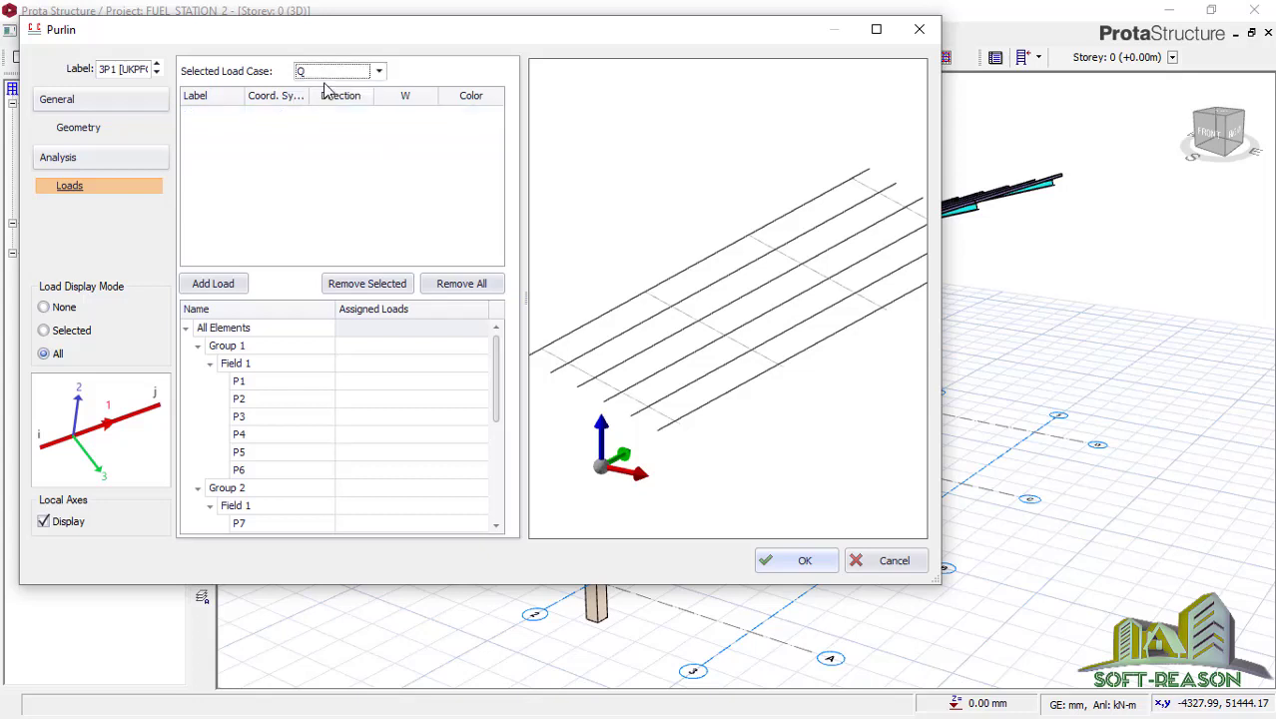
click(212, 288)
click(212, 284)
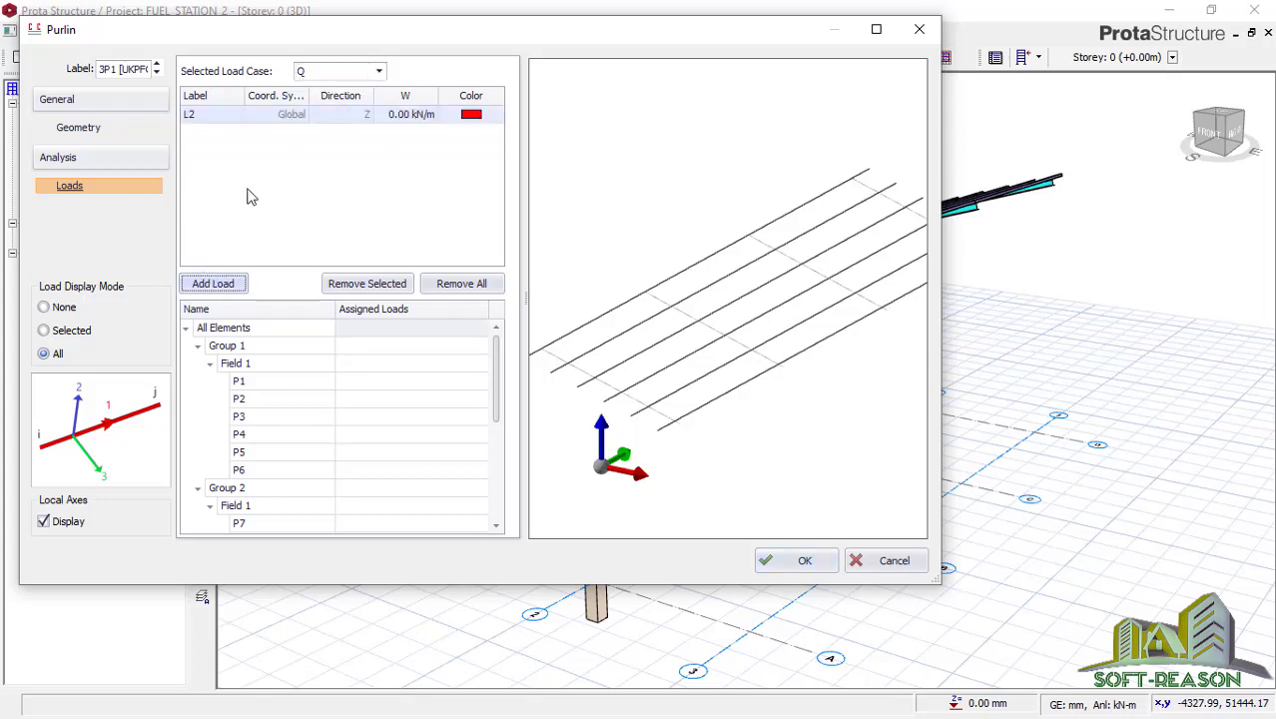
click(397, 115)
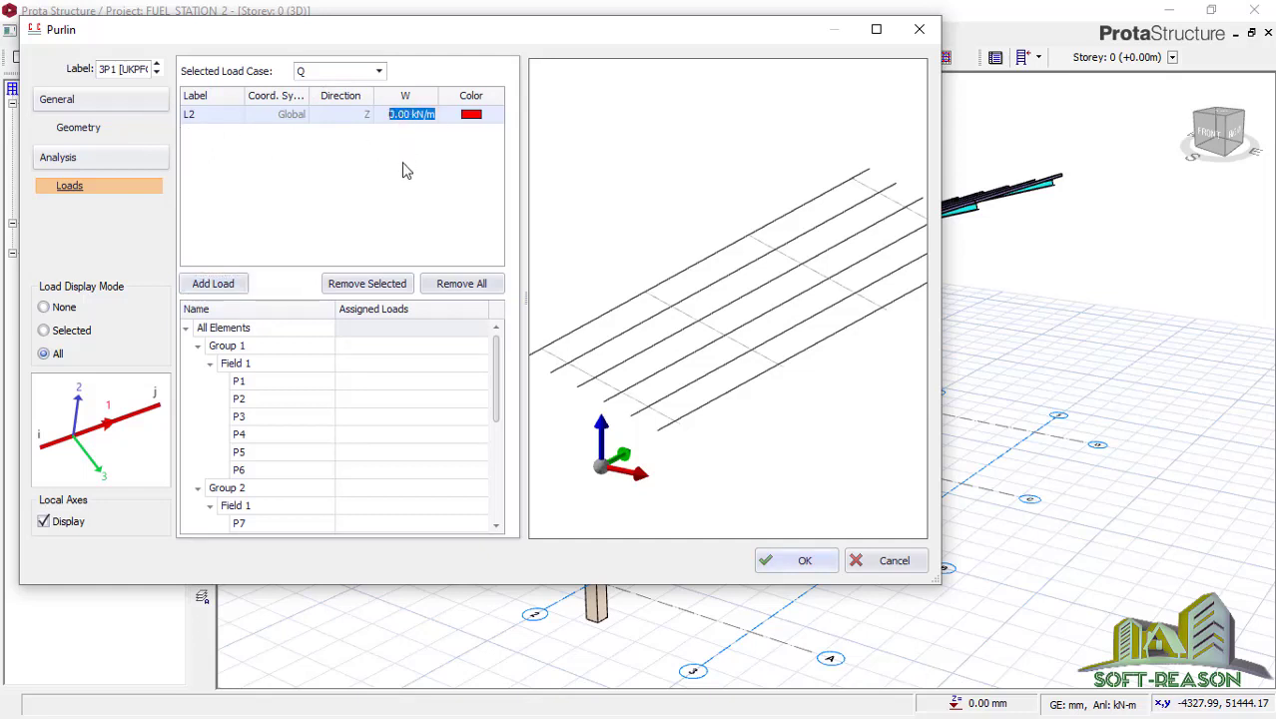
text(1)
Assign load L2 of load case Q to the Group 1 purlins
click(418, 347)
click(481, 346)
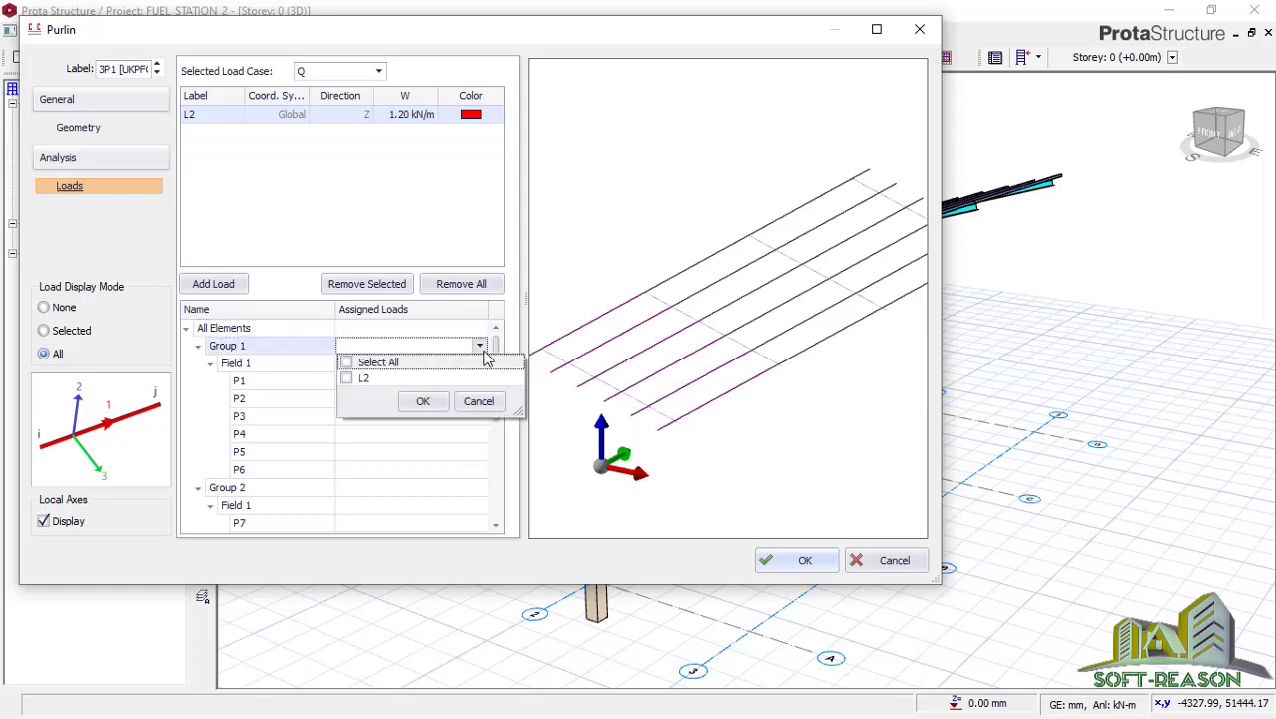
click(346, 363)
click(423, 400)
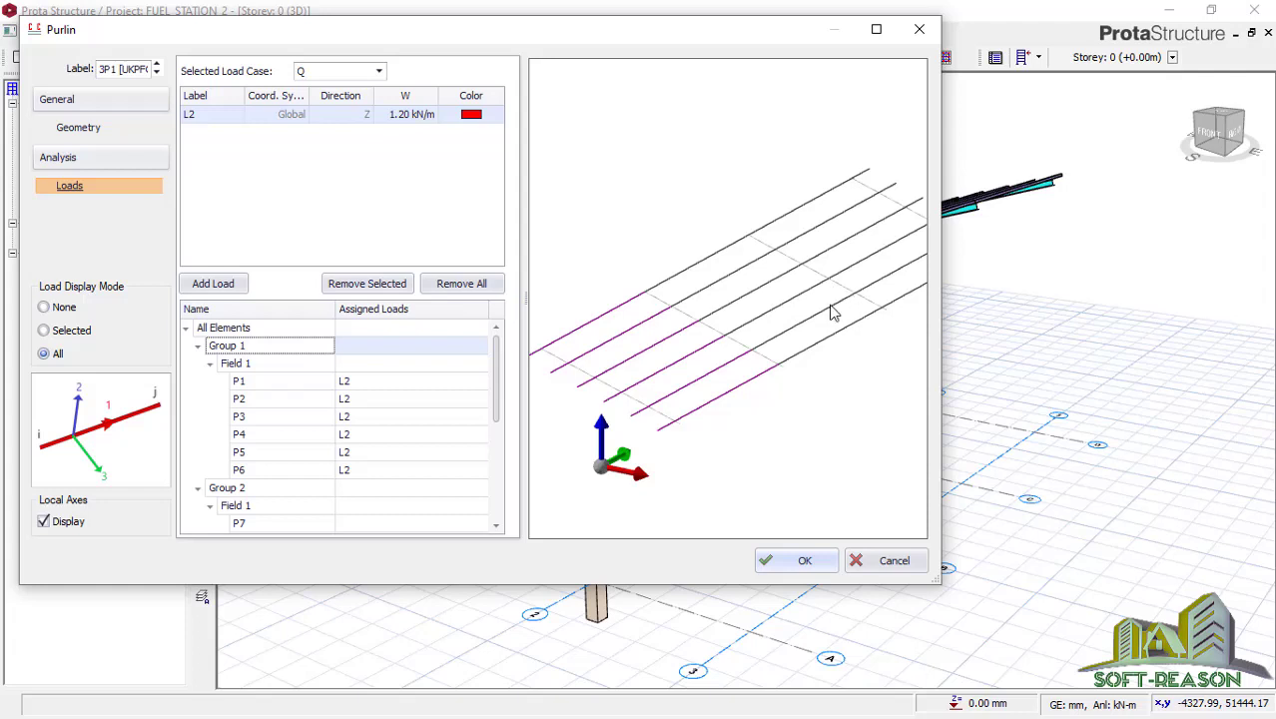
Assign load L1 of load case G to all purlin elements and accept the purlin properties
click(378, 74)
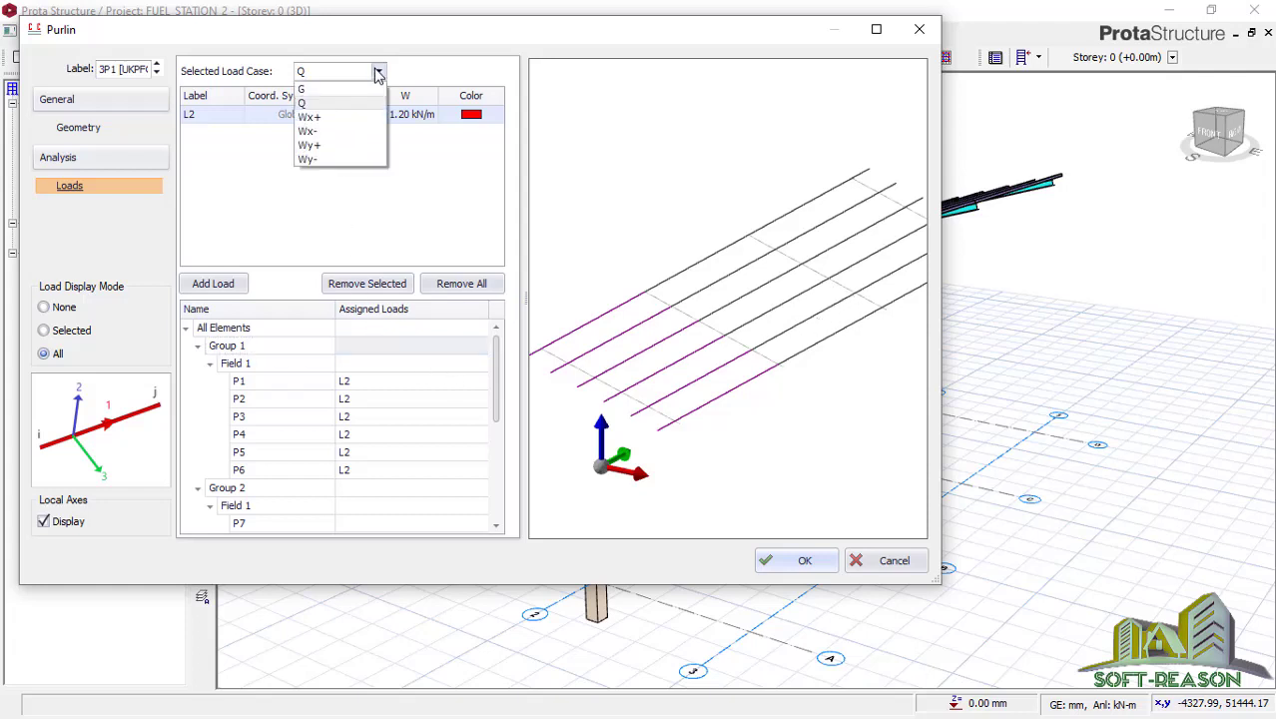
click(313, 90)
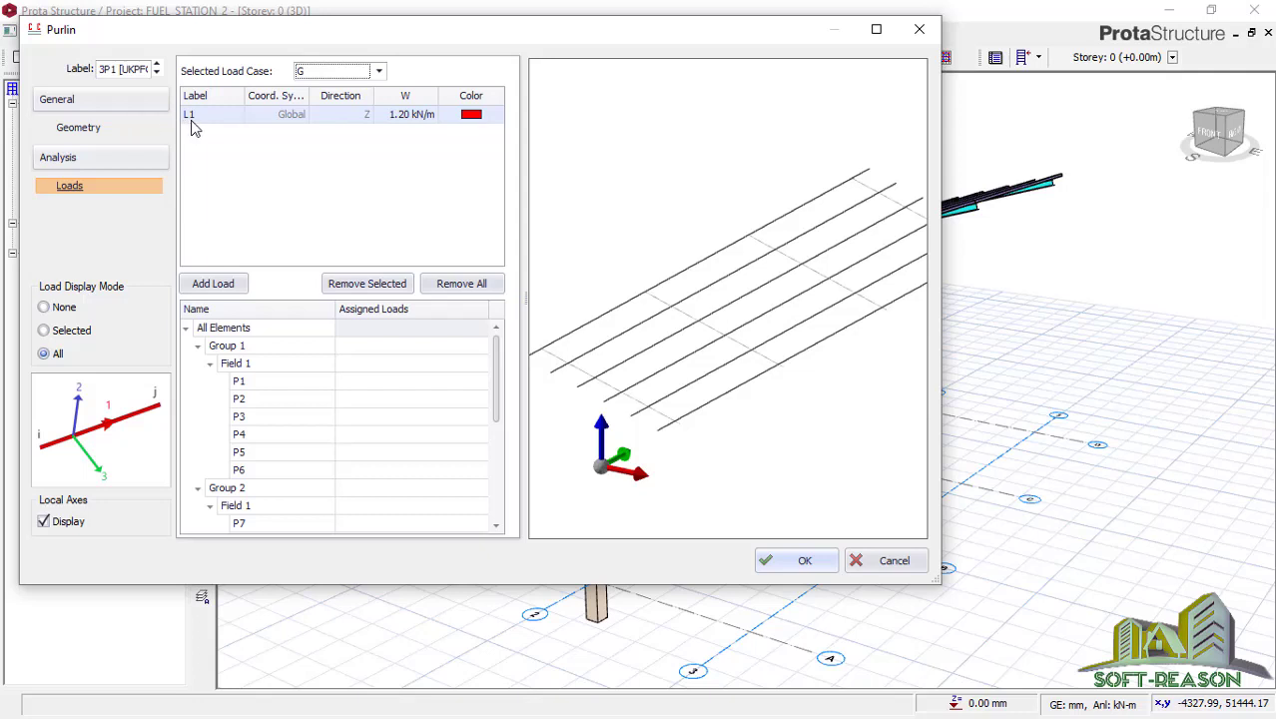
click(455, 331)
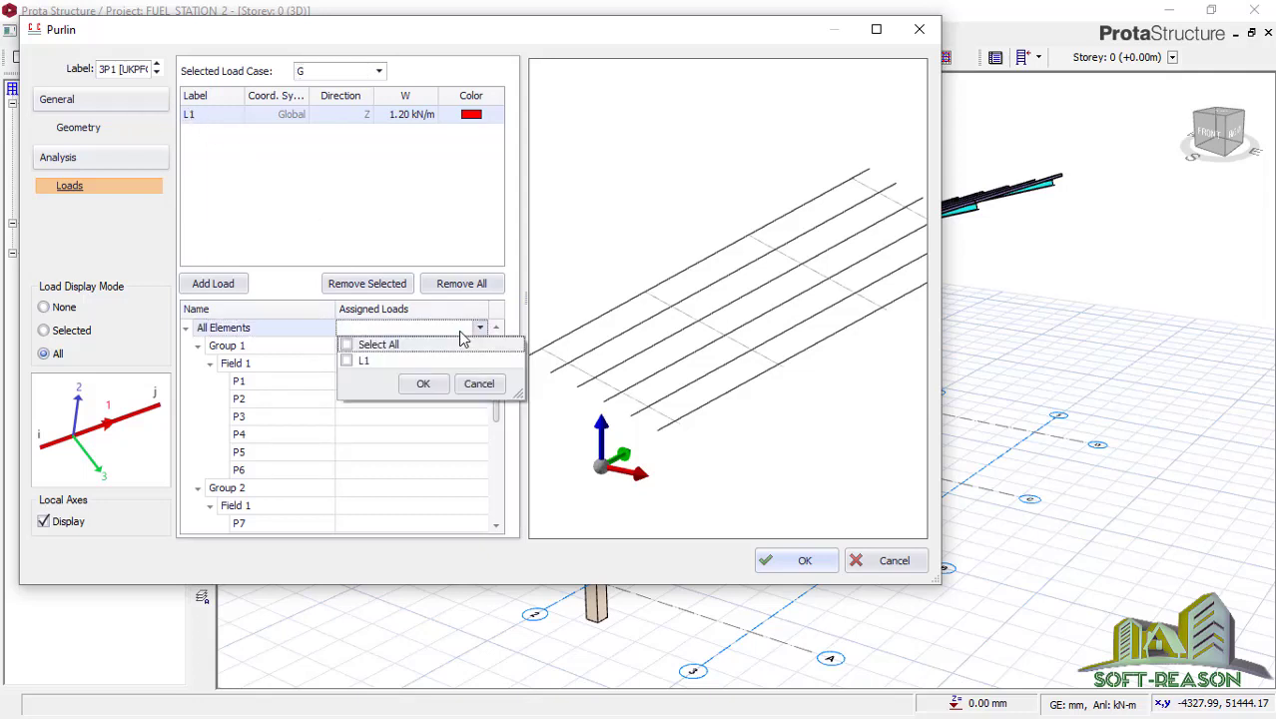
click(345, 347)
click(425, 388)
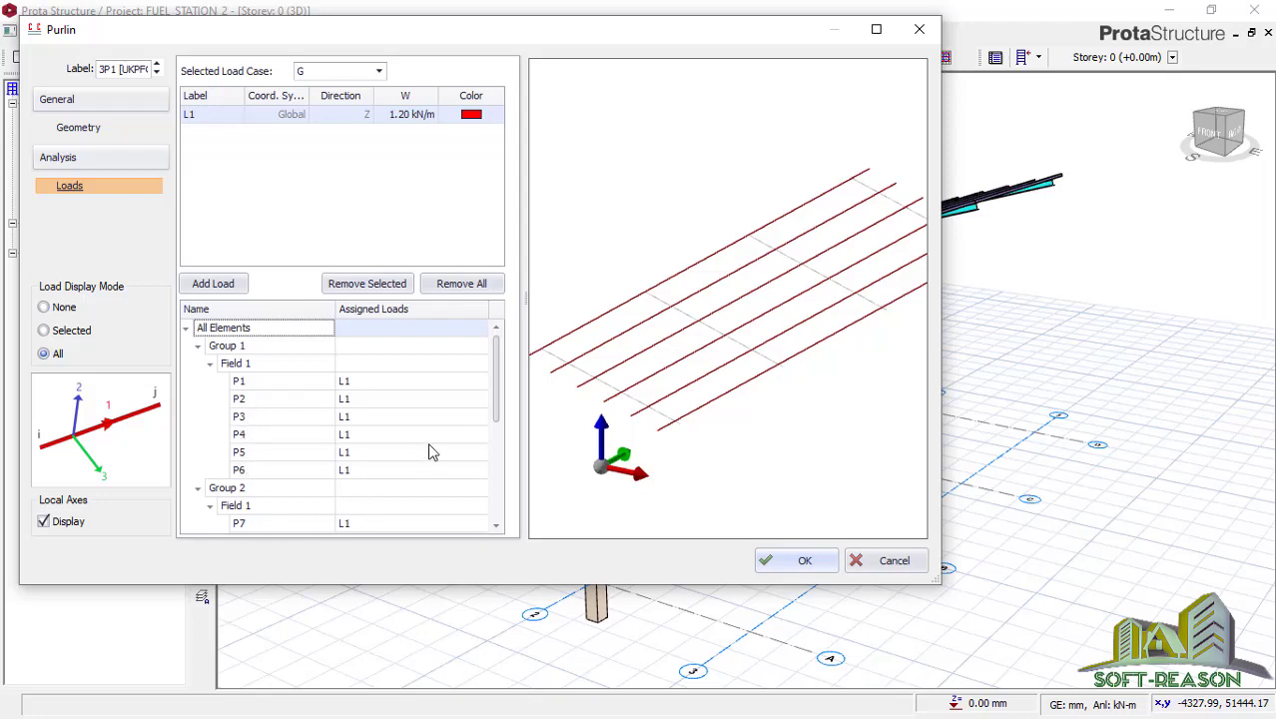
scroll(440, 460, down, 5)
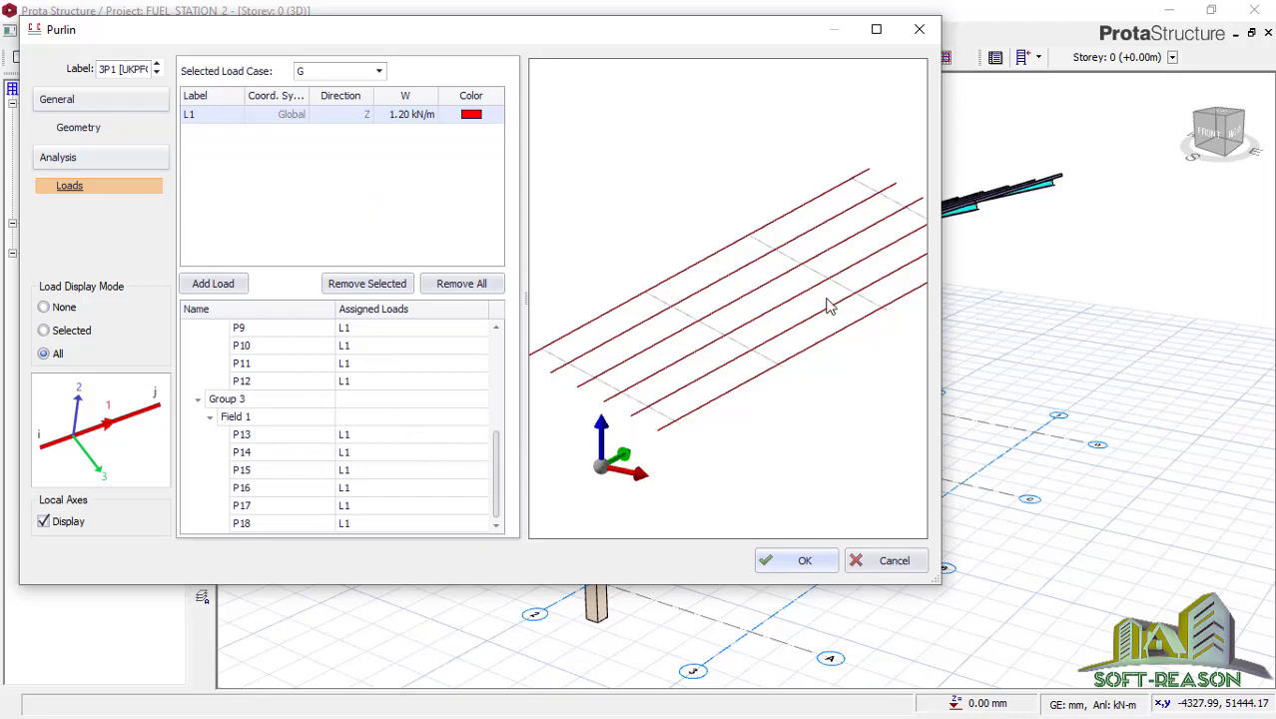
click(801, 562)
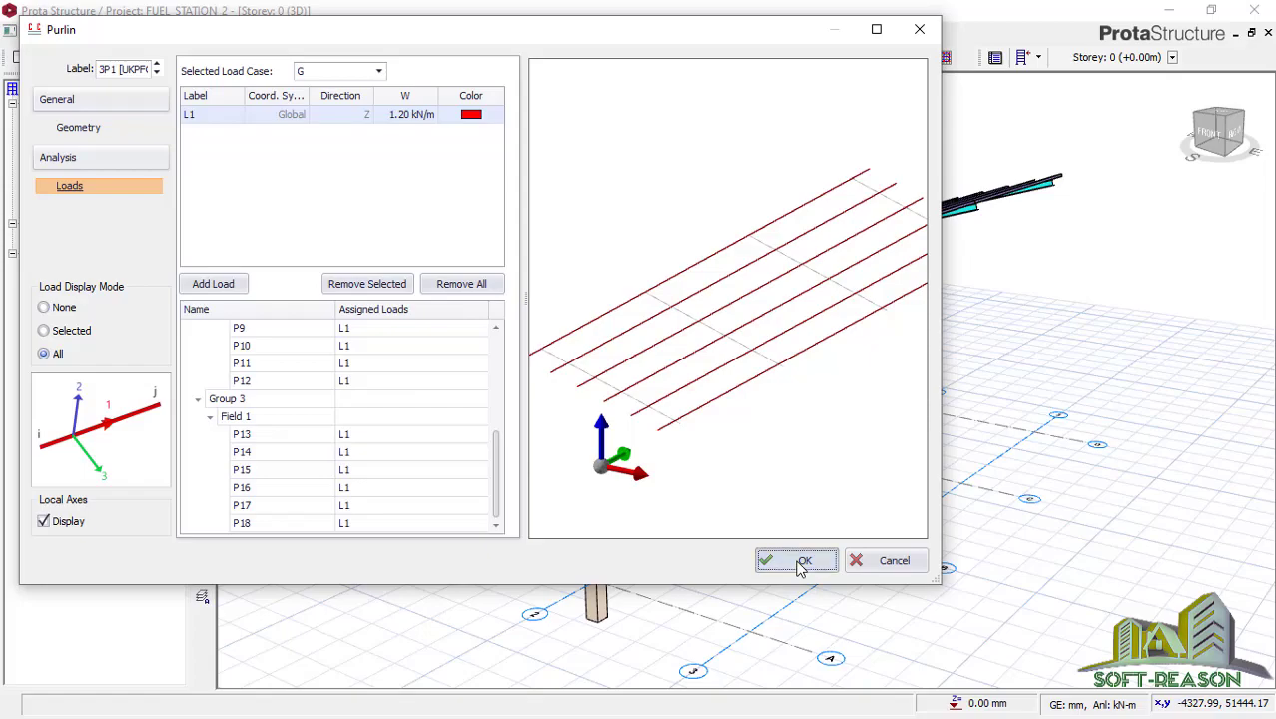
Open the load settings of the purlin group on the east roof slope
middle_drag(606, 435, 852, 279)
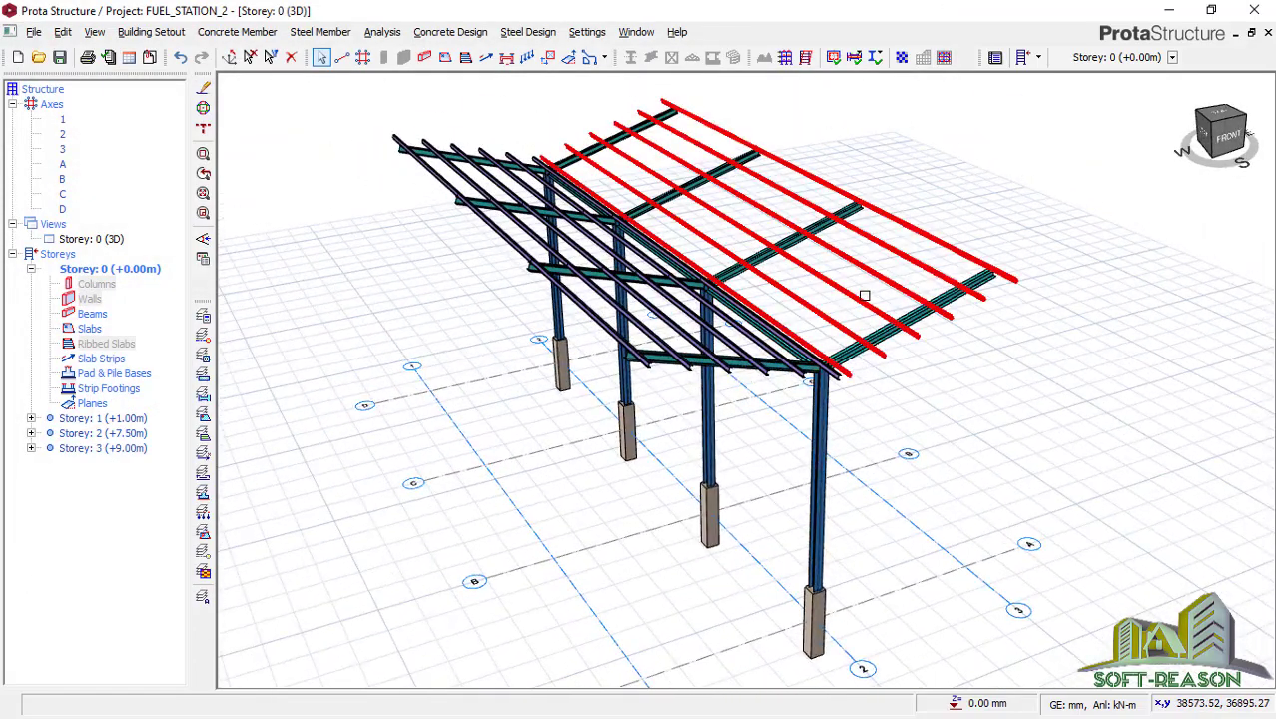
click(861, 296)
right_click(857, 295)
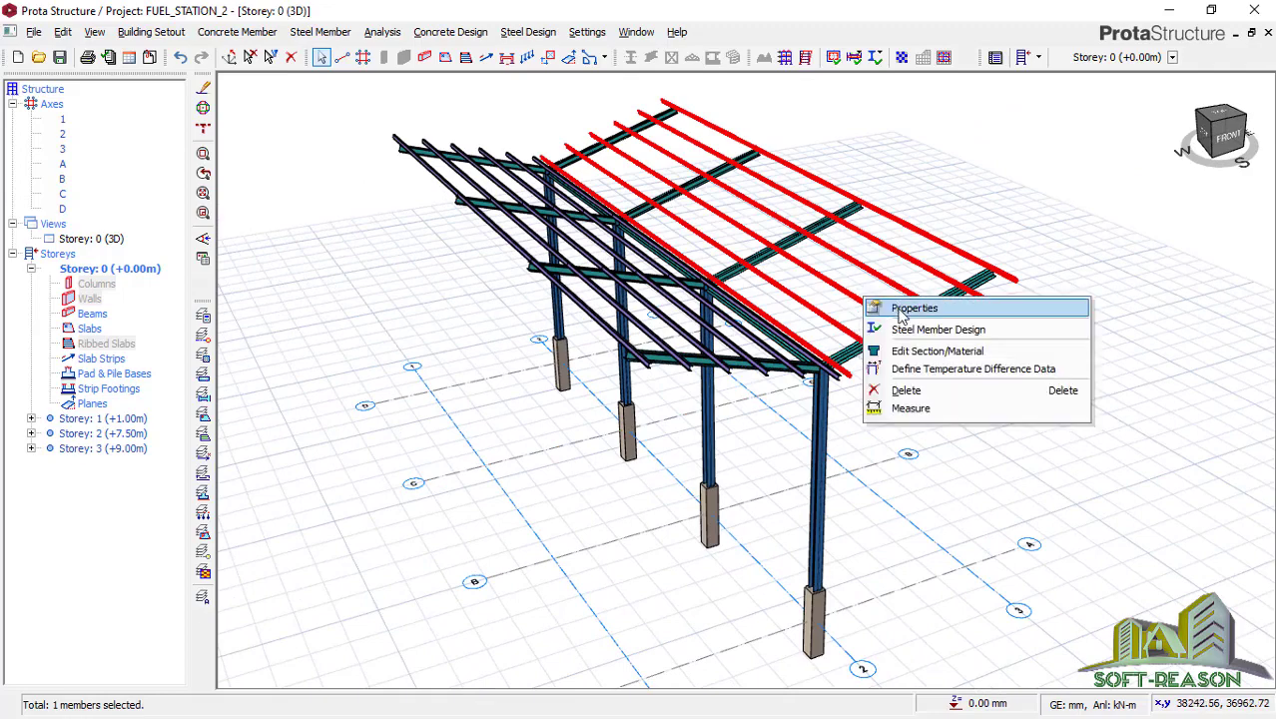
click(902, 311)
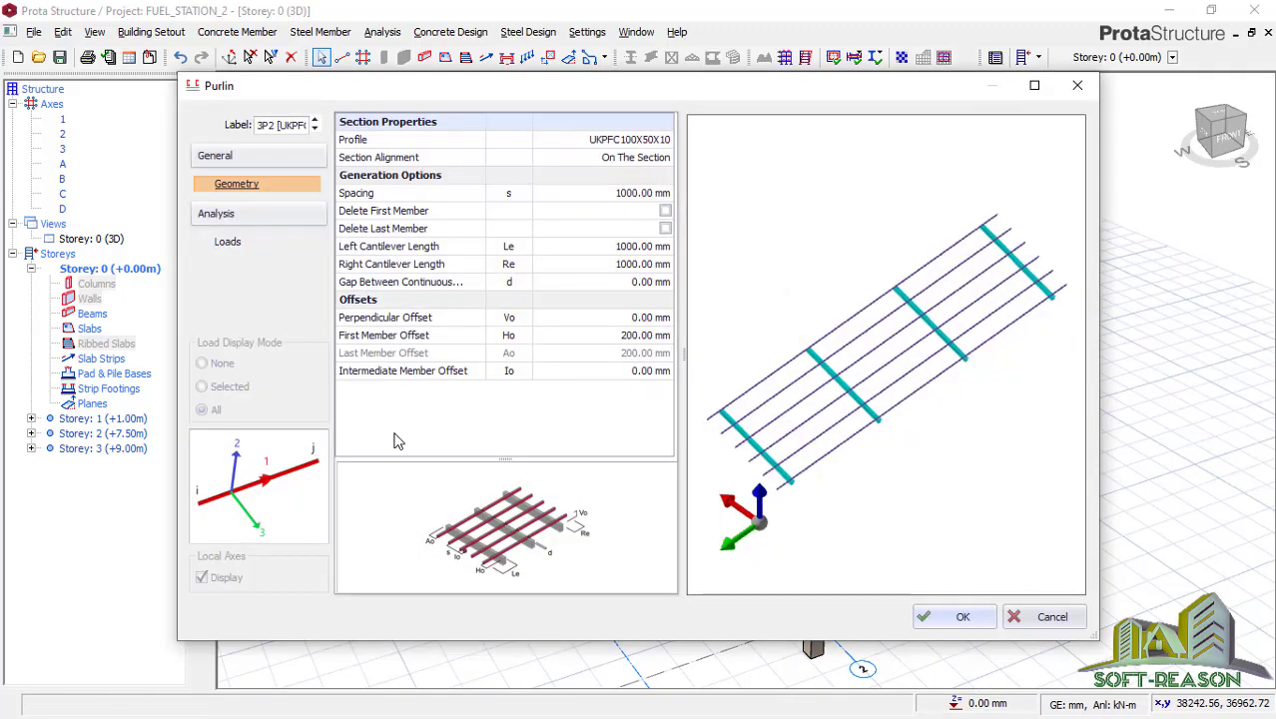
click(232, 244)
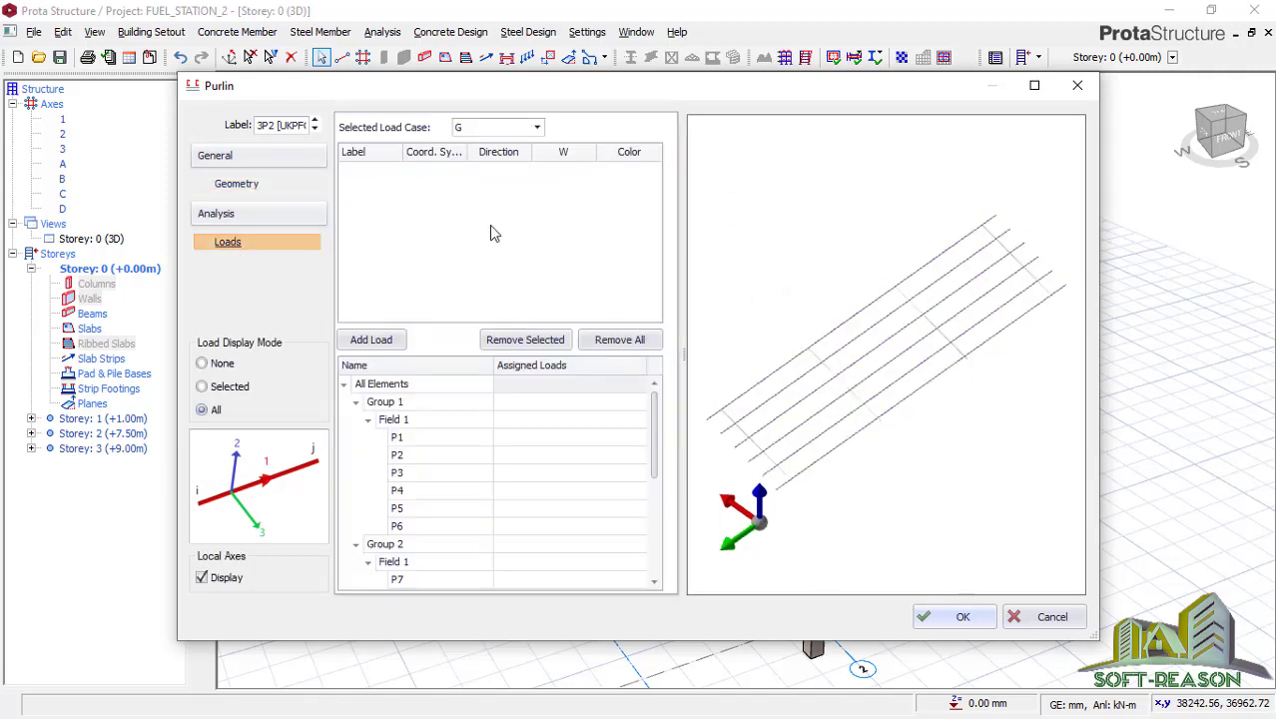
Add a 1.20 kN/m load under load case G for the east slope's purlin group
click(536, 127)
click(463, 160)
click(536, 128)
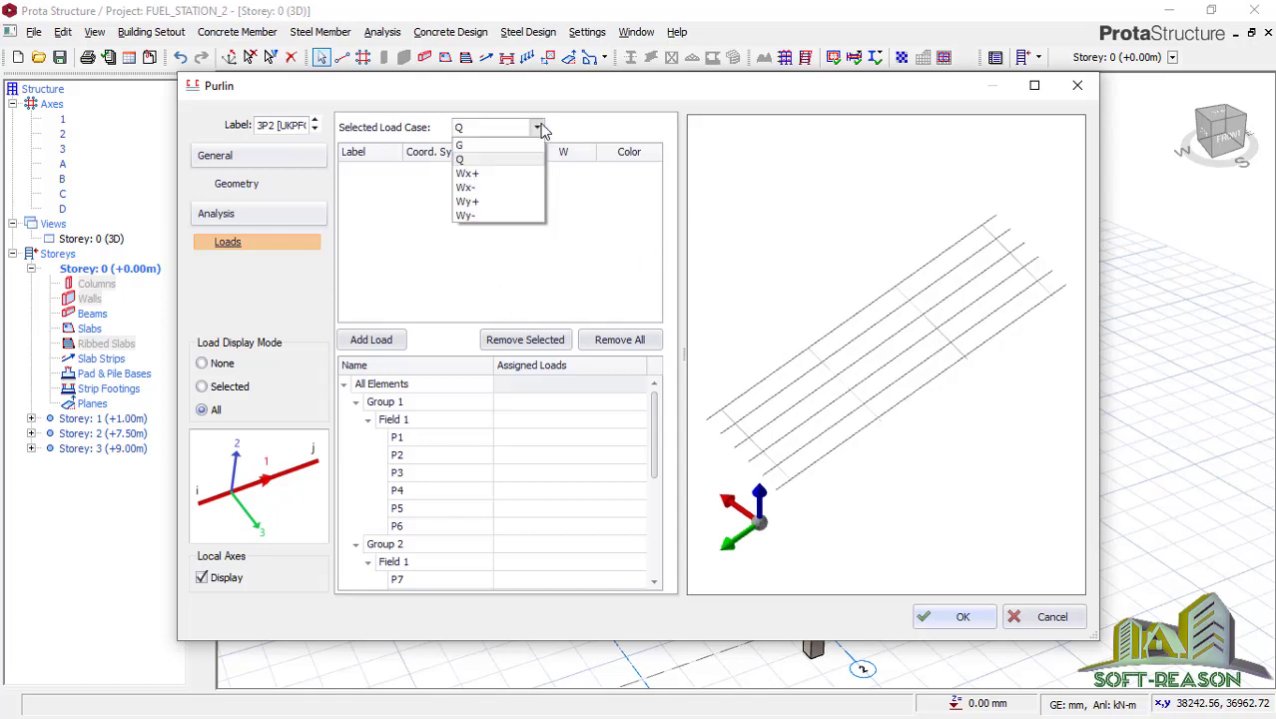
click(482, 146)
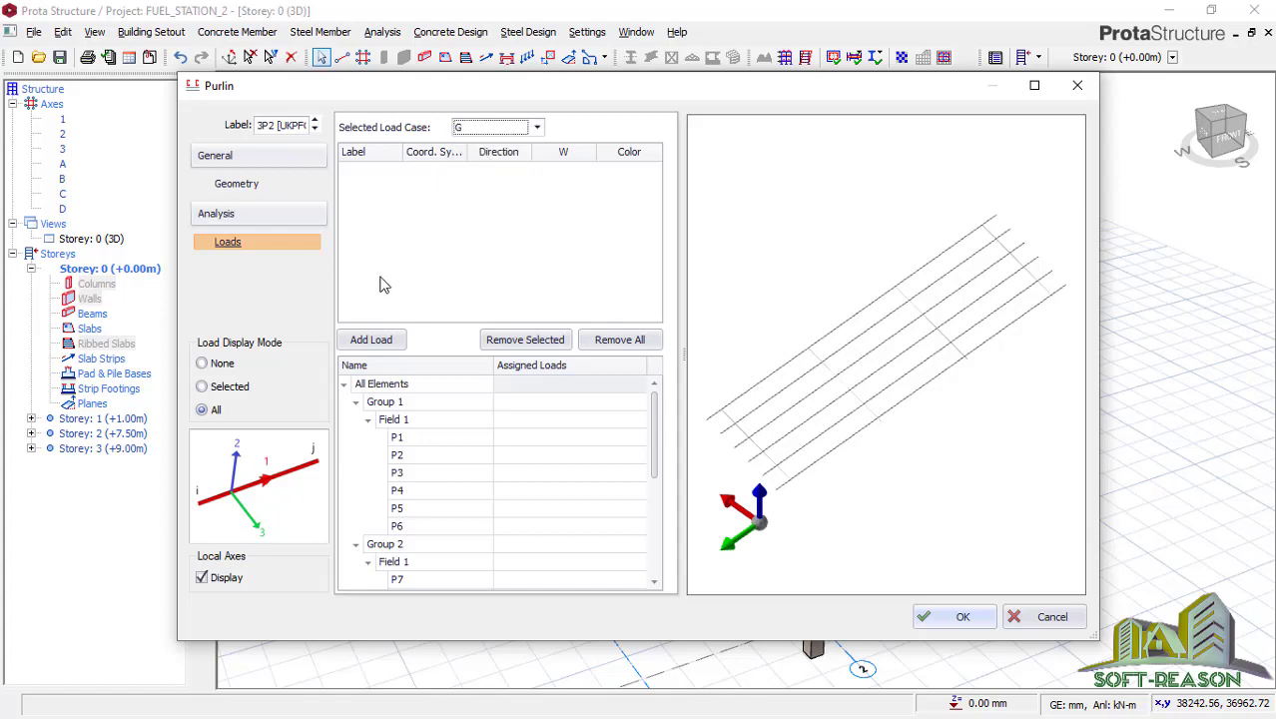
click(370, 340)
click(568, 172)
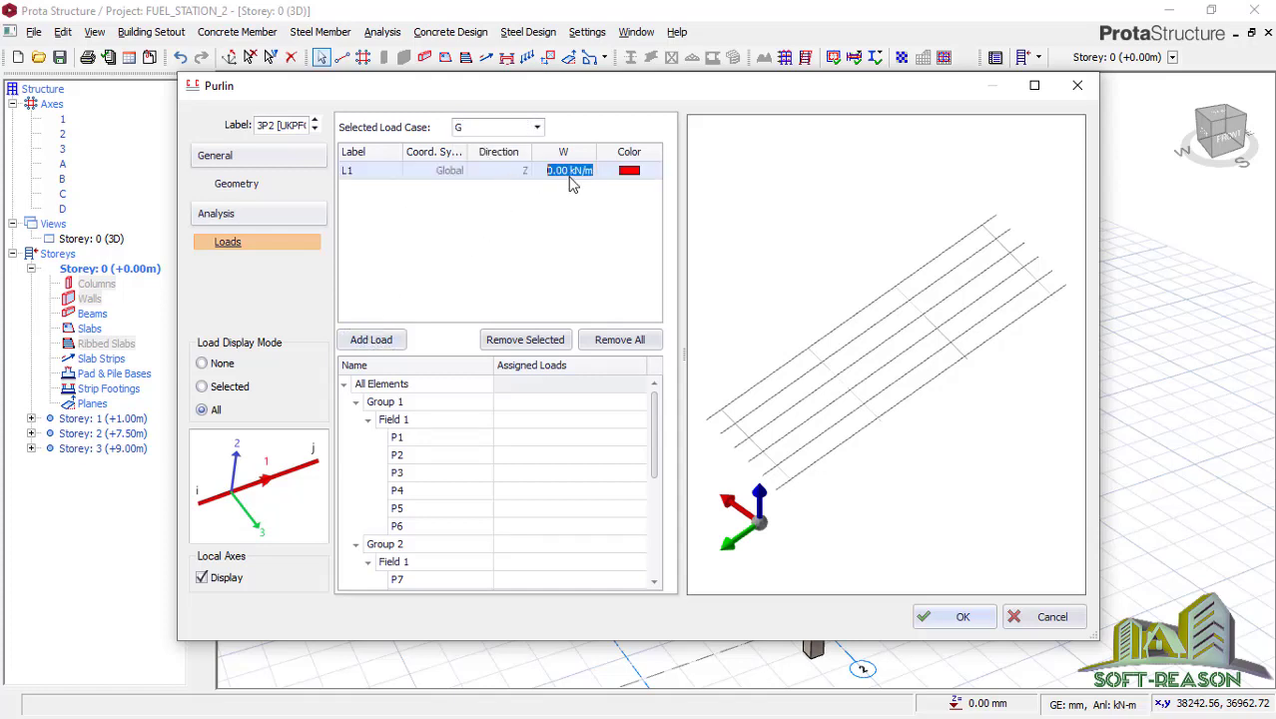
click(570, 174)
drag(570, 176, 554, 184)
text(1.2)
Add a 1.20 kN/m load under load case Q for the east slope's purlin group
click(536, 127)
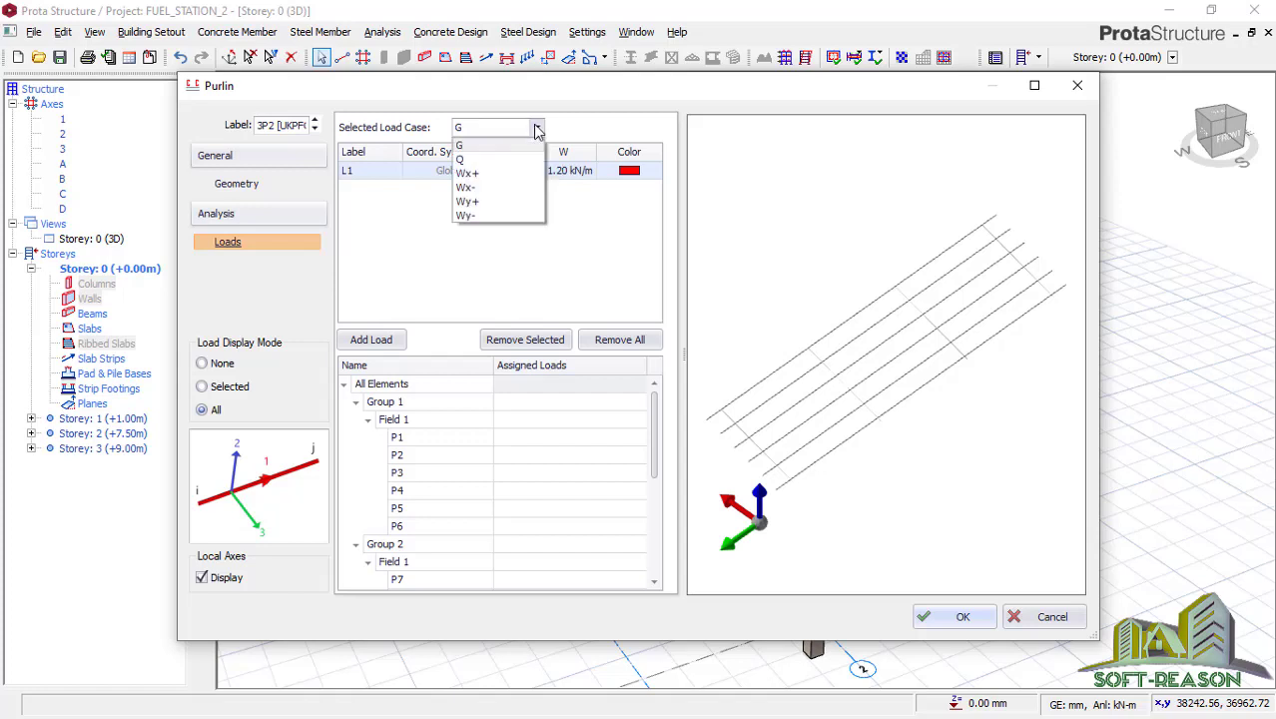
click(466, 173)
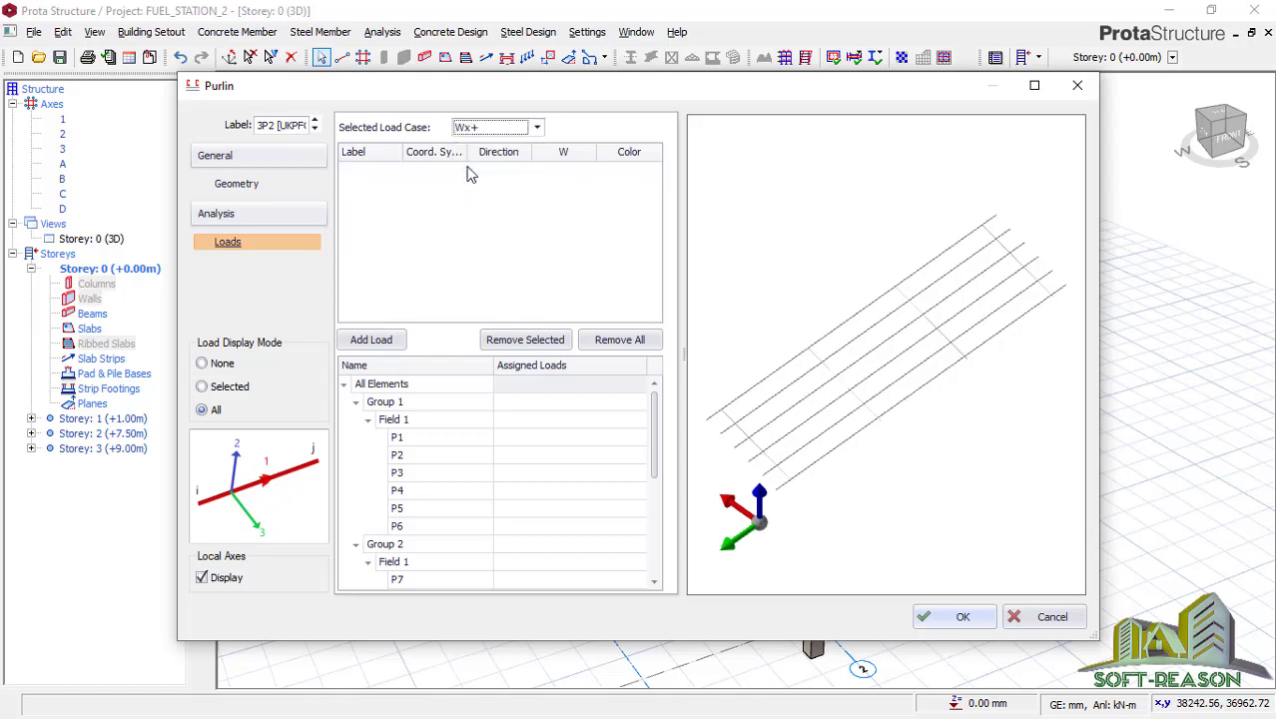
click(536, 128)
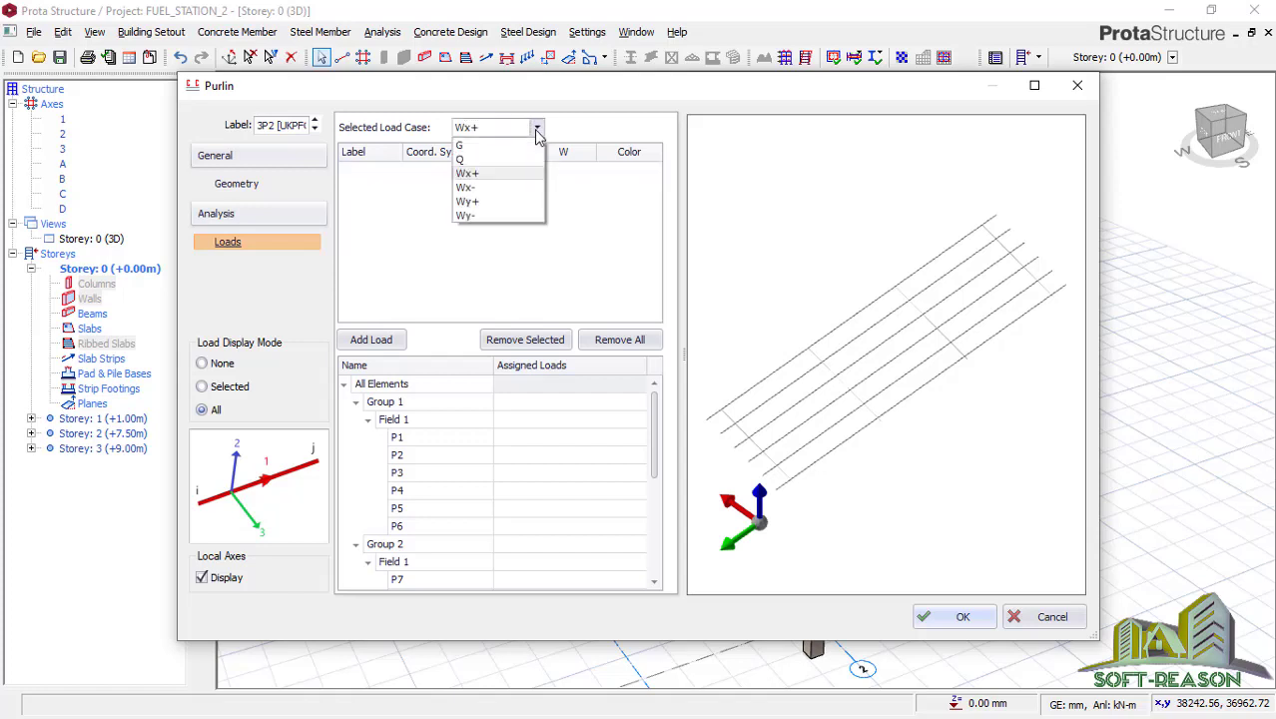
click(474, 163)
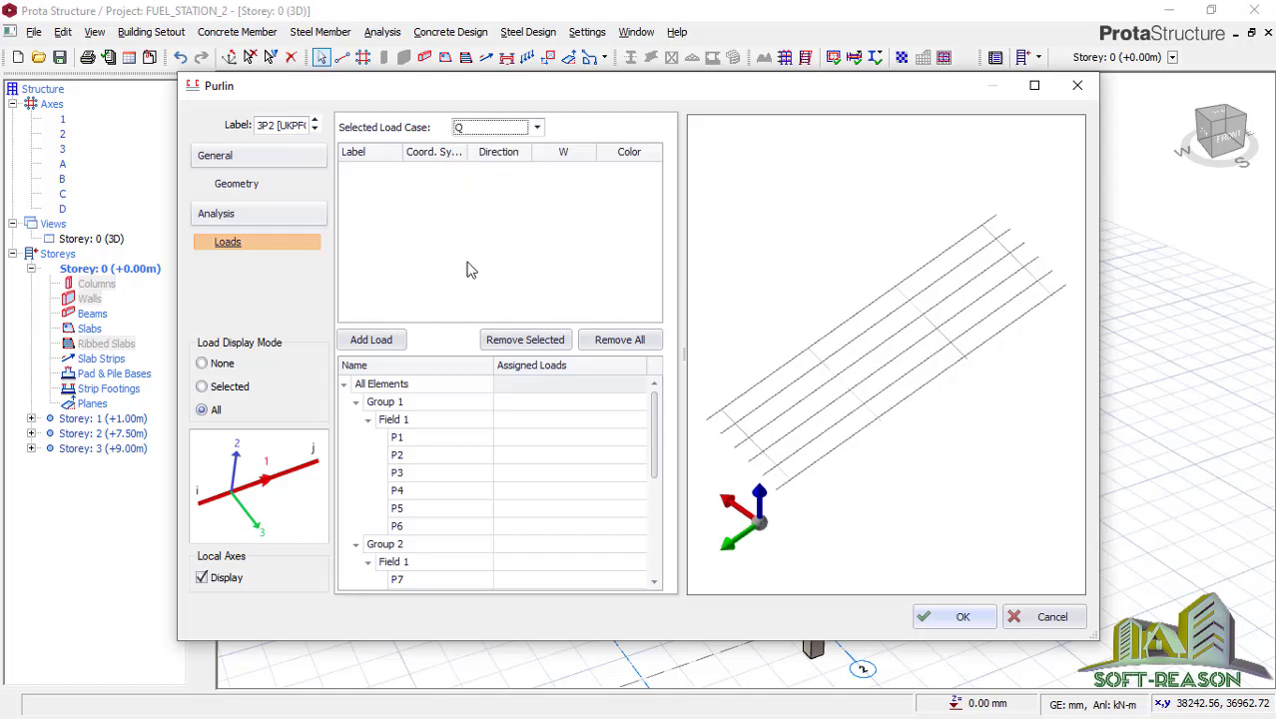
click(375, 342)
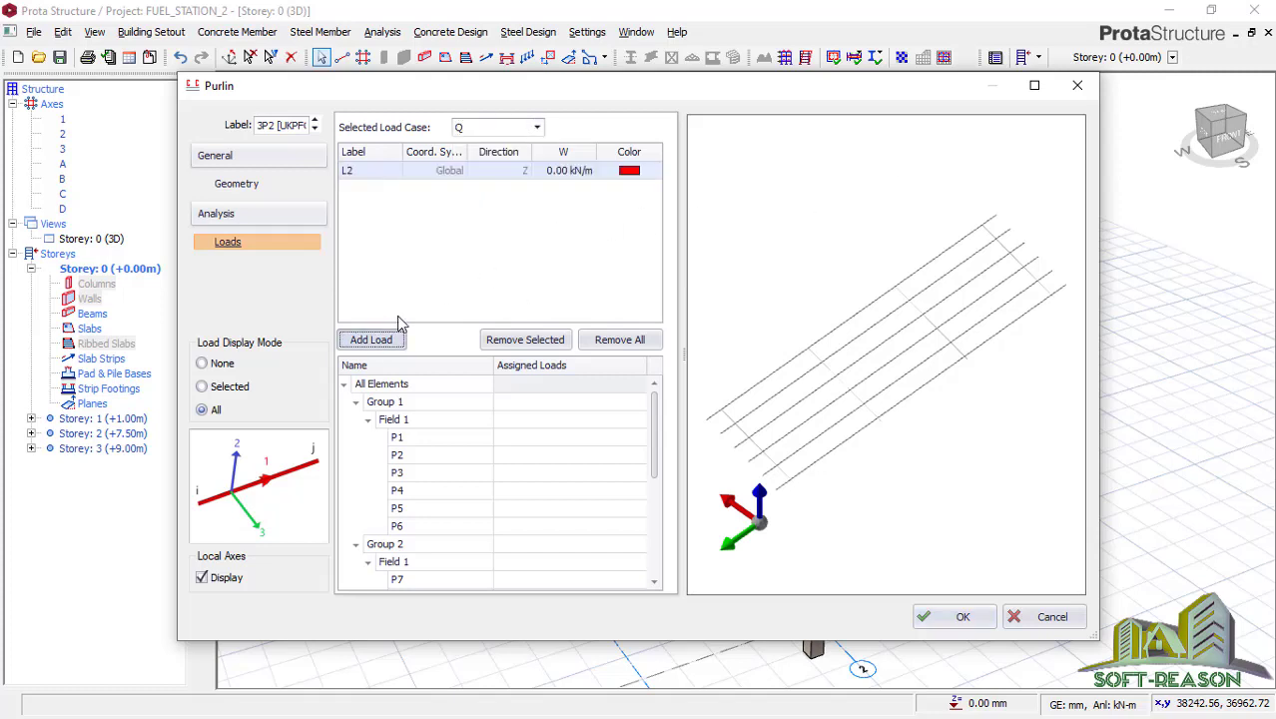
click(564, 172)
click(567, 173)
drag(569, 172, 530, 183)
text(1.2)
Assign load L2 of load case Q to the Group 1 purlins on the east slope
click(631, 401)
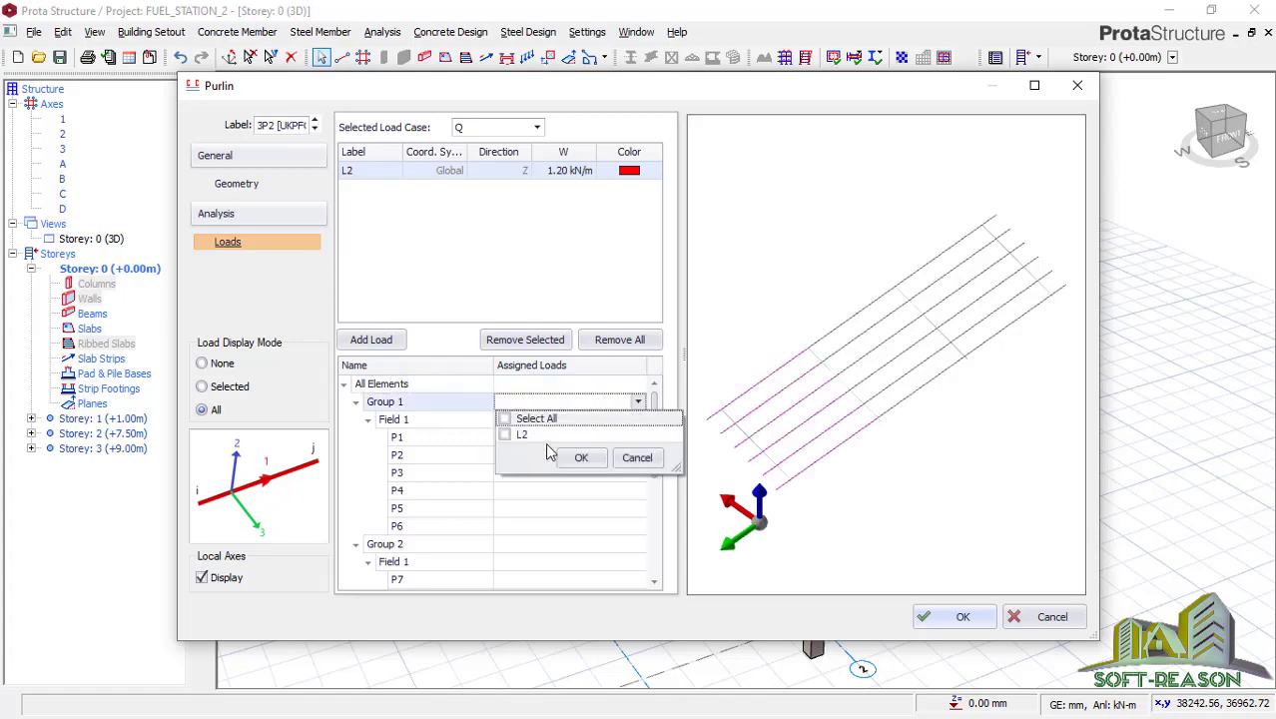
click(515, 420)
click(587, 459)
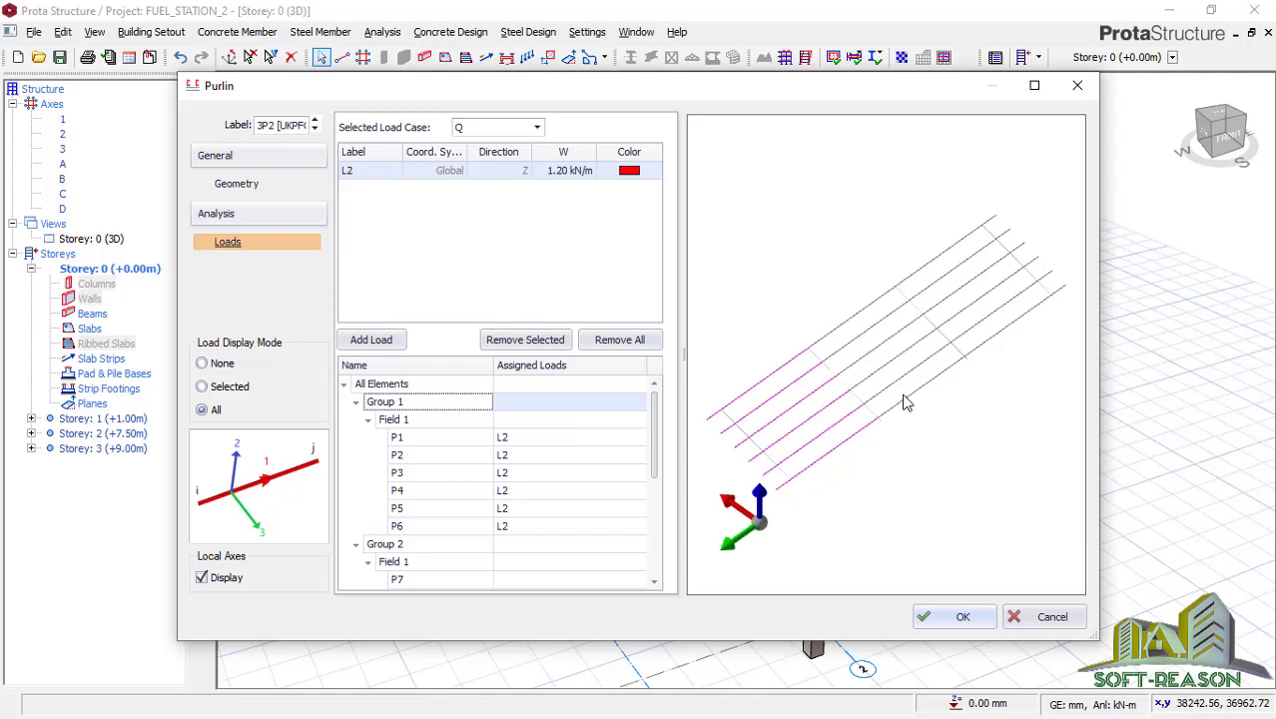
Assign load L1 of load case G to the east slope's Group 1 purlins and accept the purlin properties
click(482, 129)
click(461, 146)
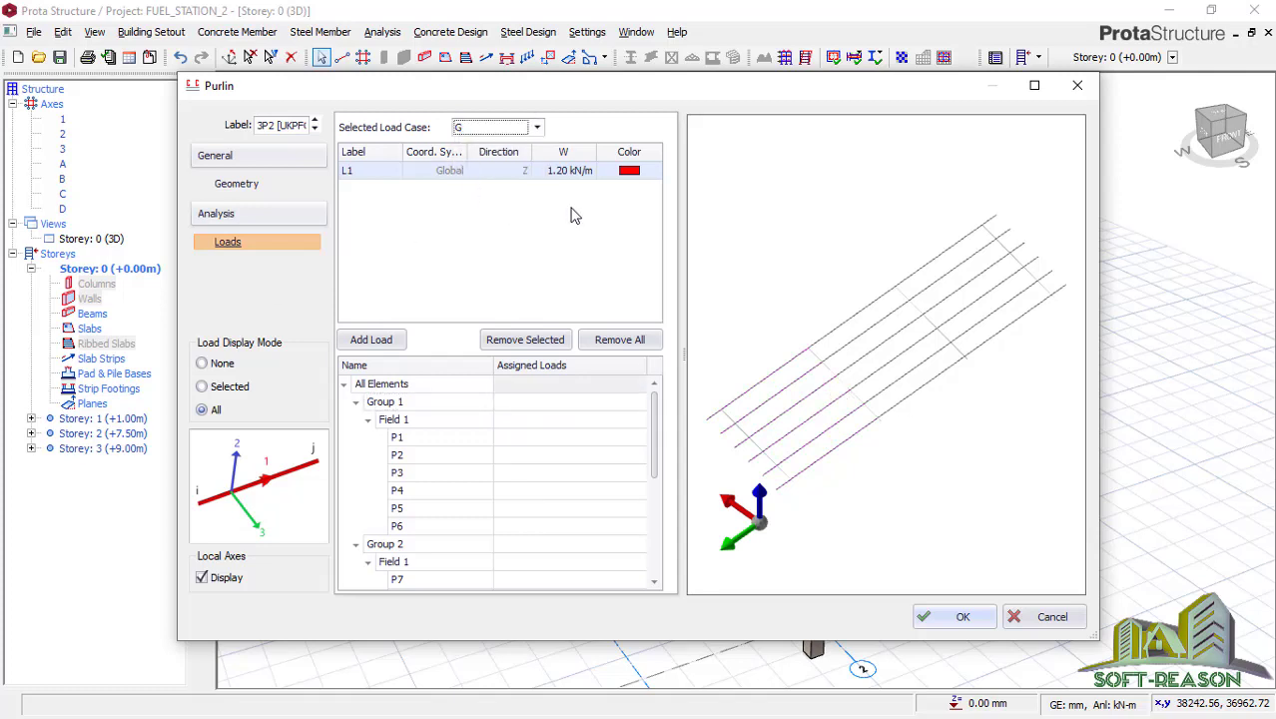
click(549, 401)
click(637, 401)
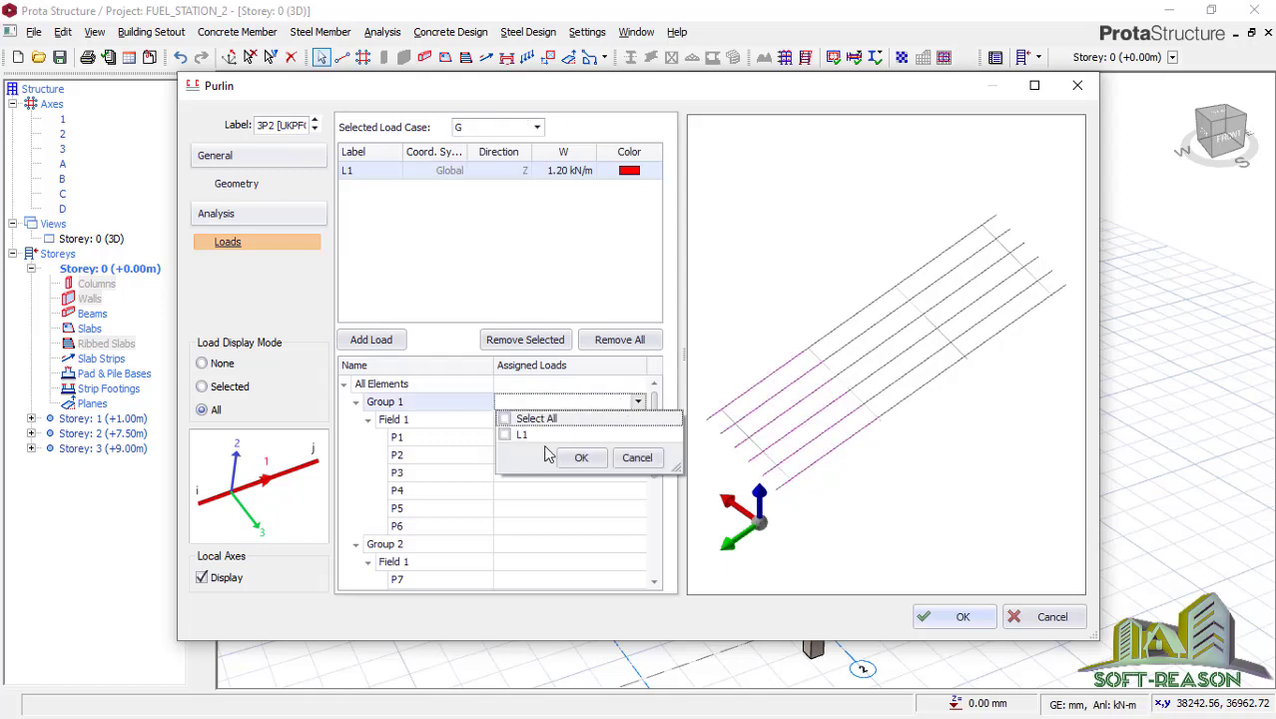
click(506, 420)
click(581, 458)
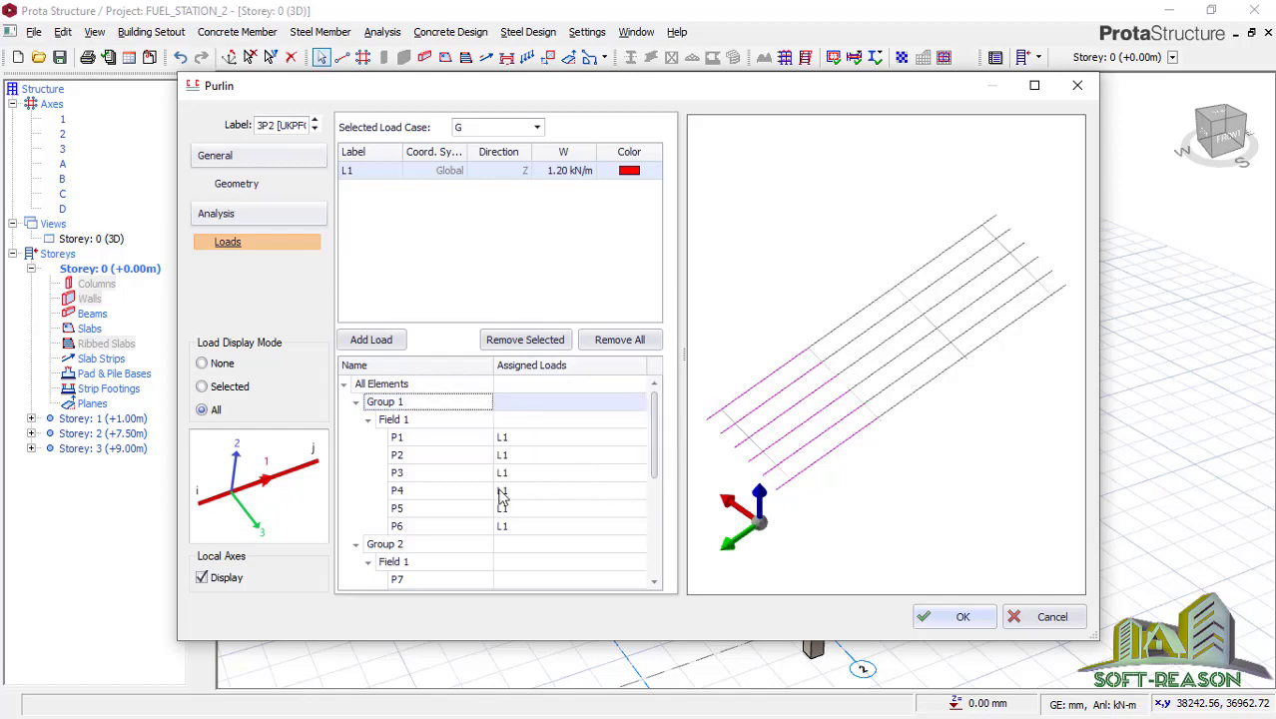
click(950, 625)
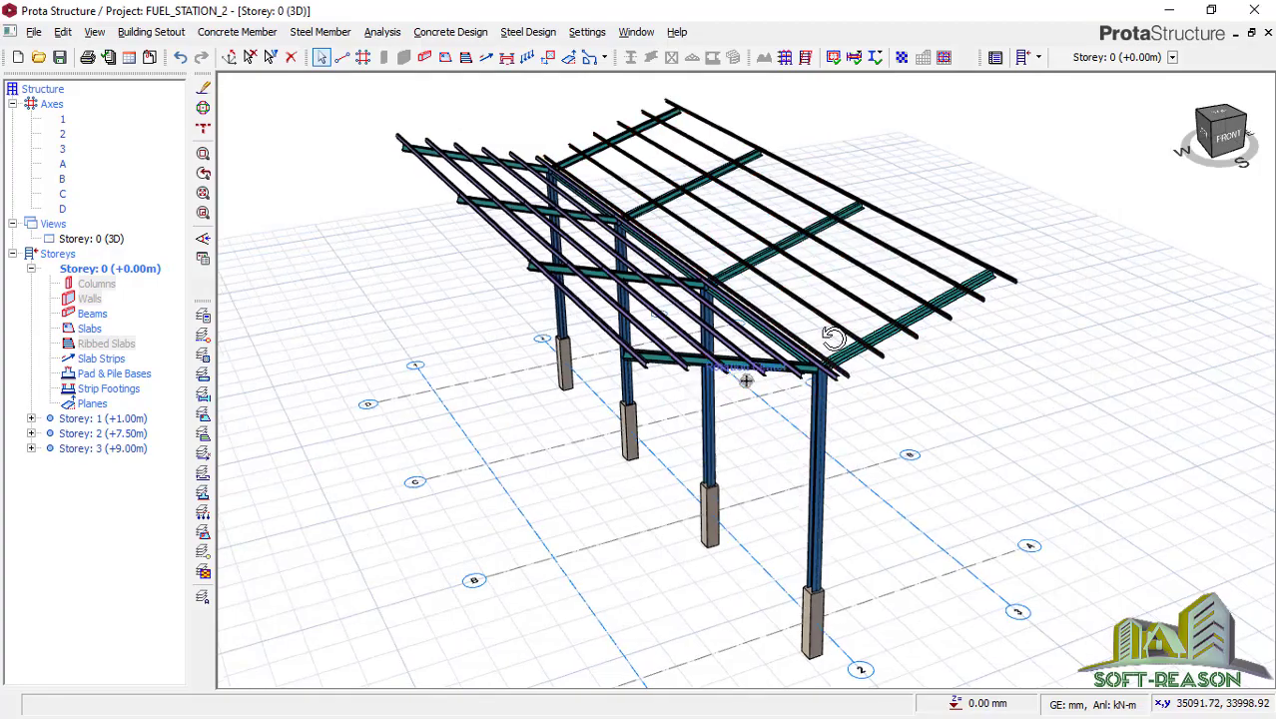
Open the Building Analysis project parameters and examine the design codes, including the available concrete codes
mouse_move(826, 336)
middle_down()
mouse_move(699, 315)
mouse_move(769, 319)
mouse_move(730, 331)
middle_up()
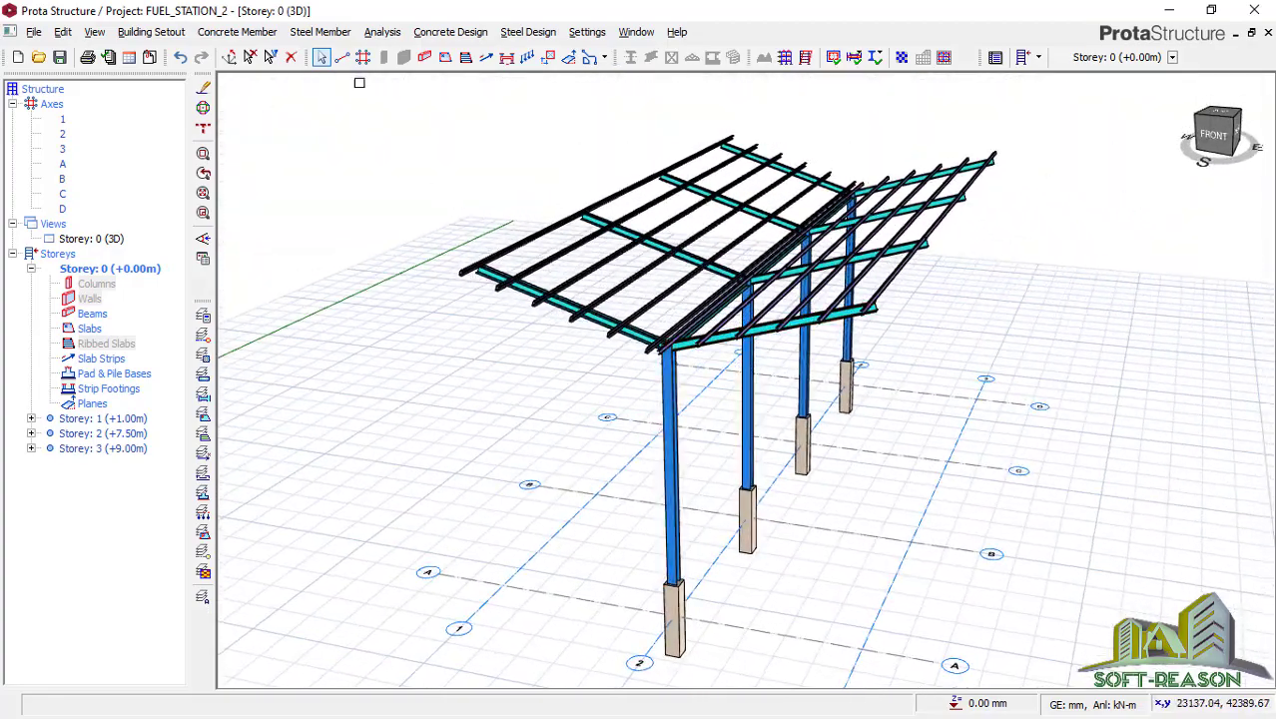
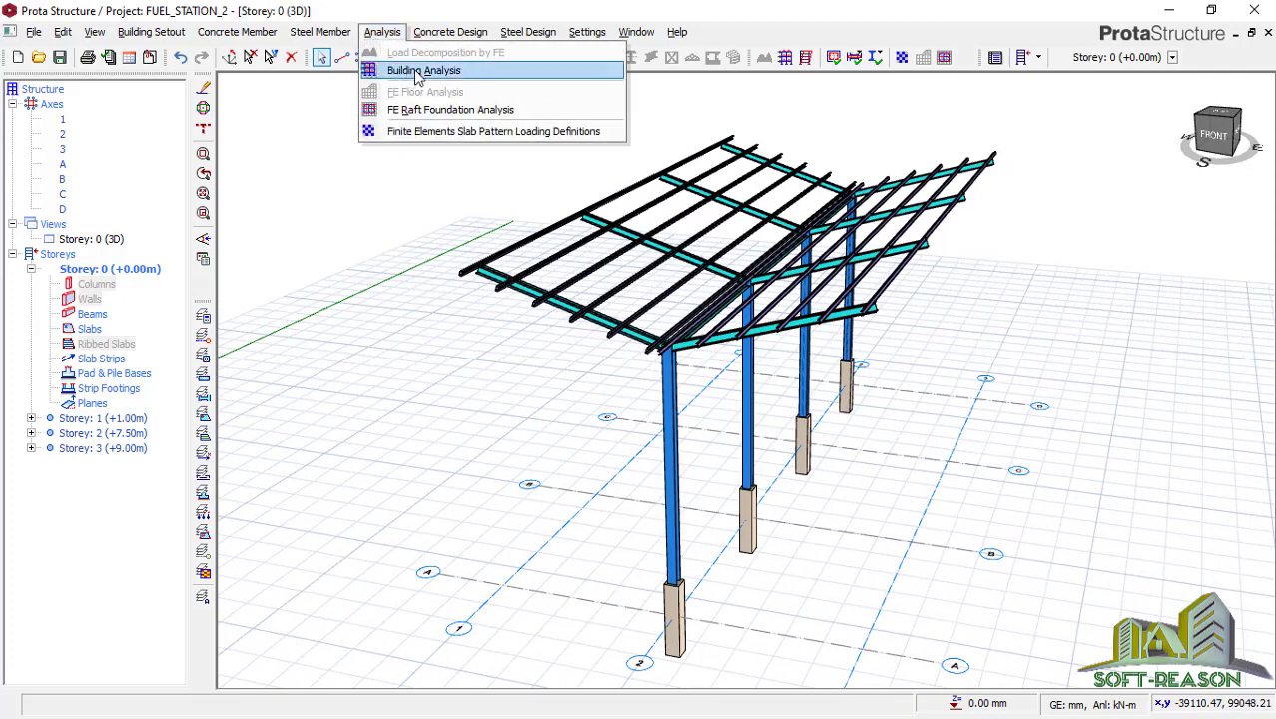
click(421, 79)
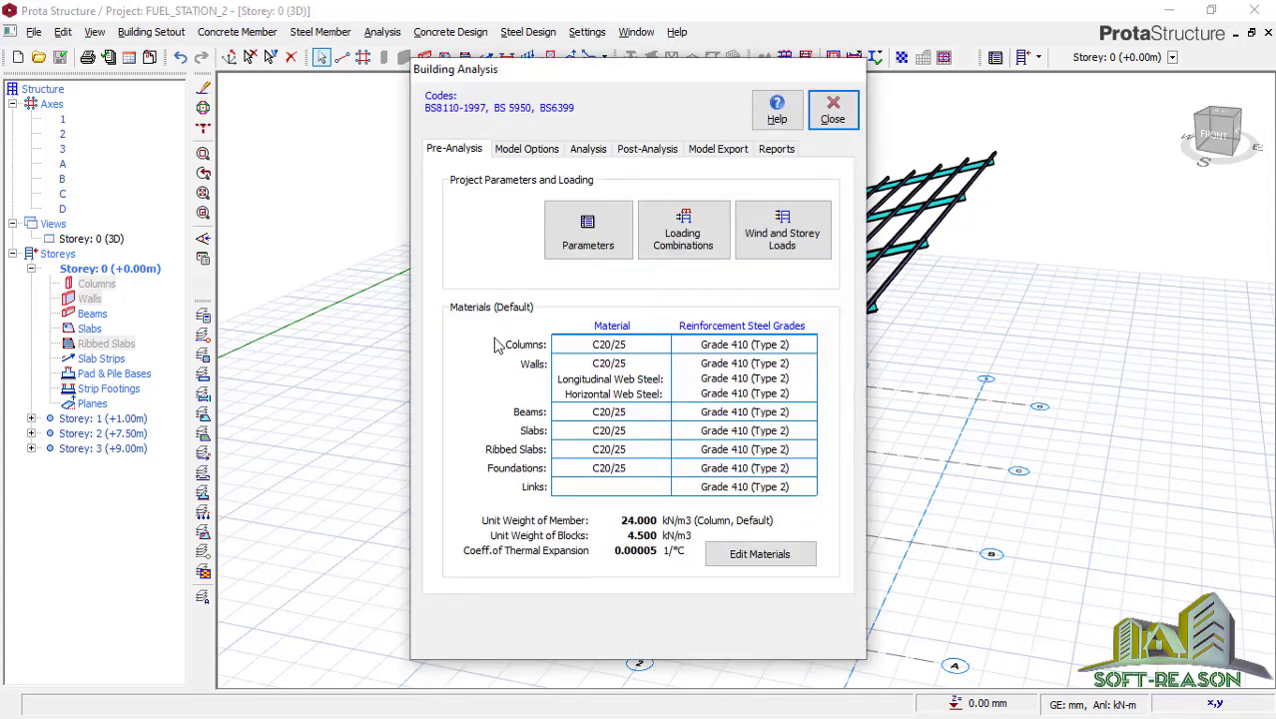
click(591, 258)
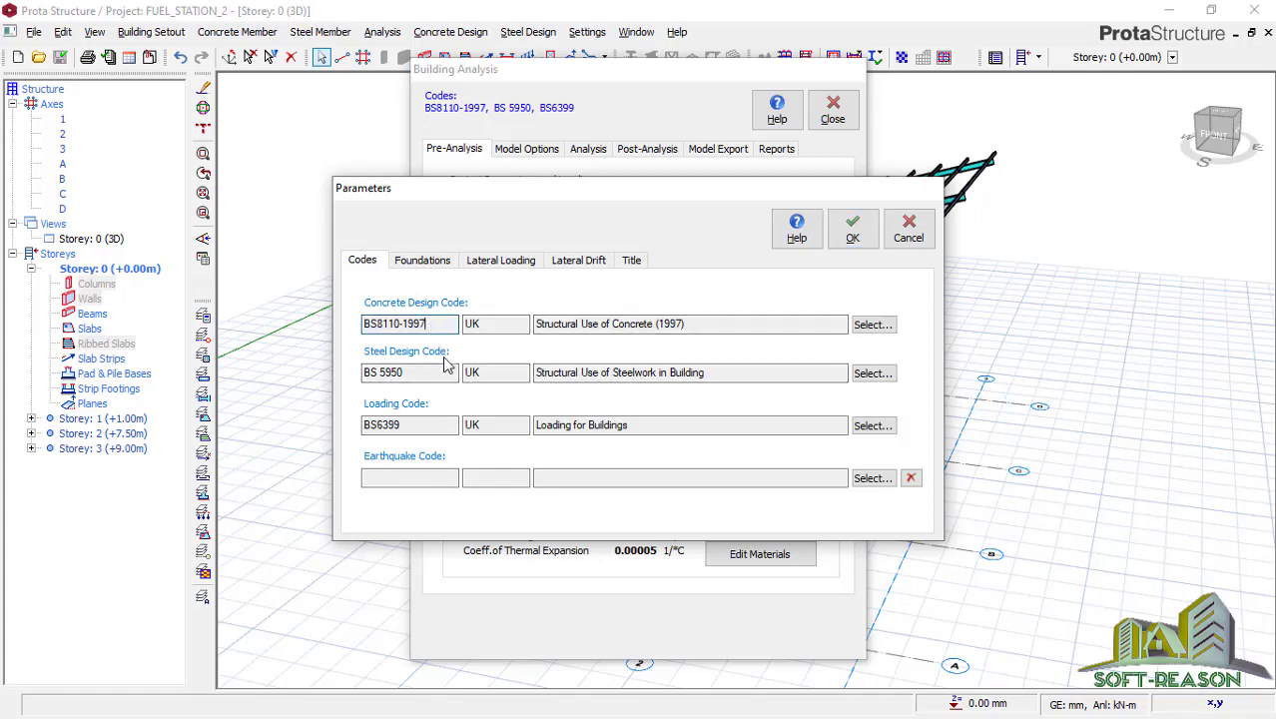
click(873, 333)
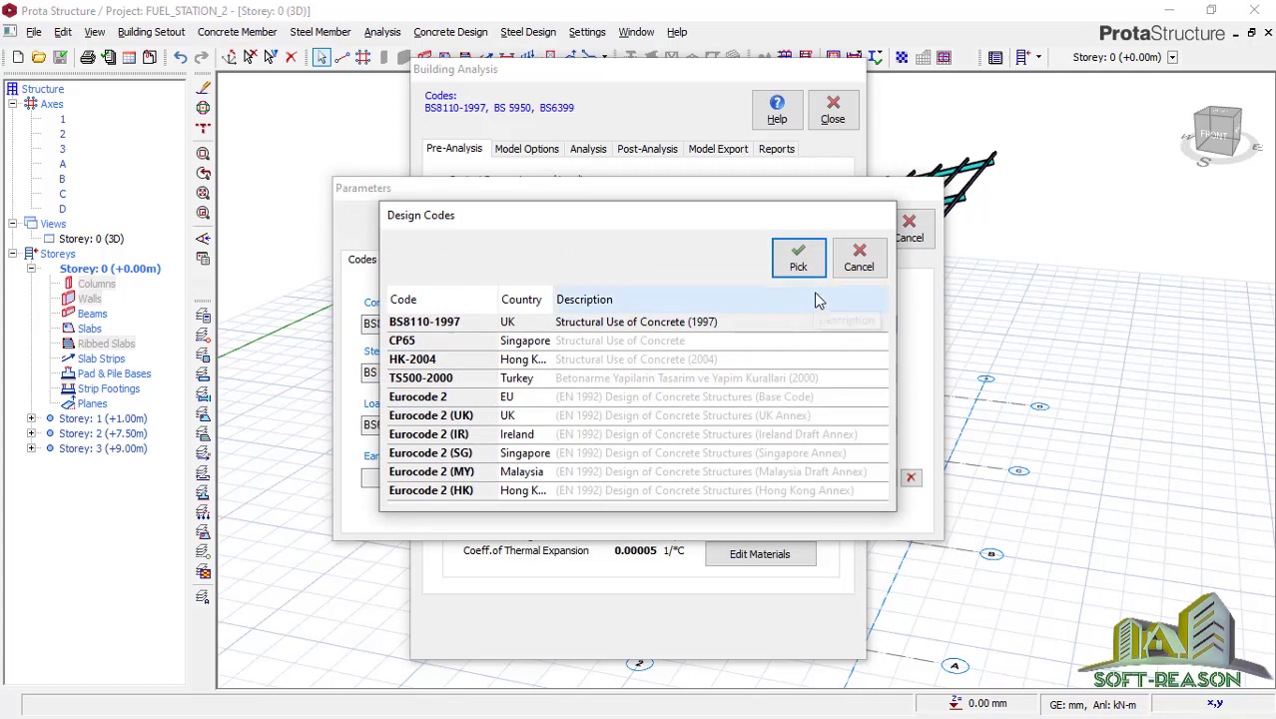
click(859, 265)
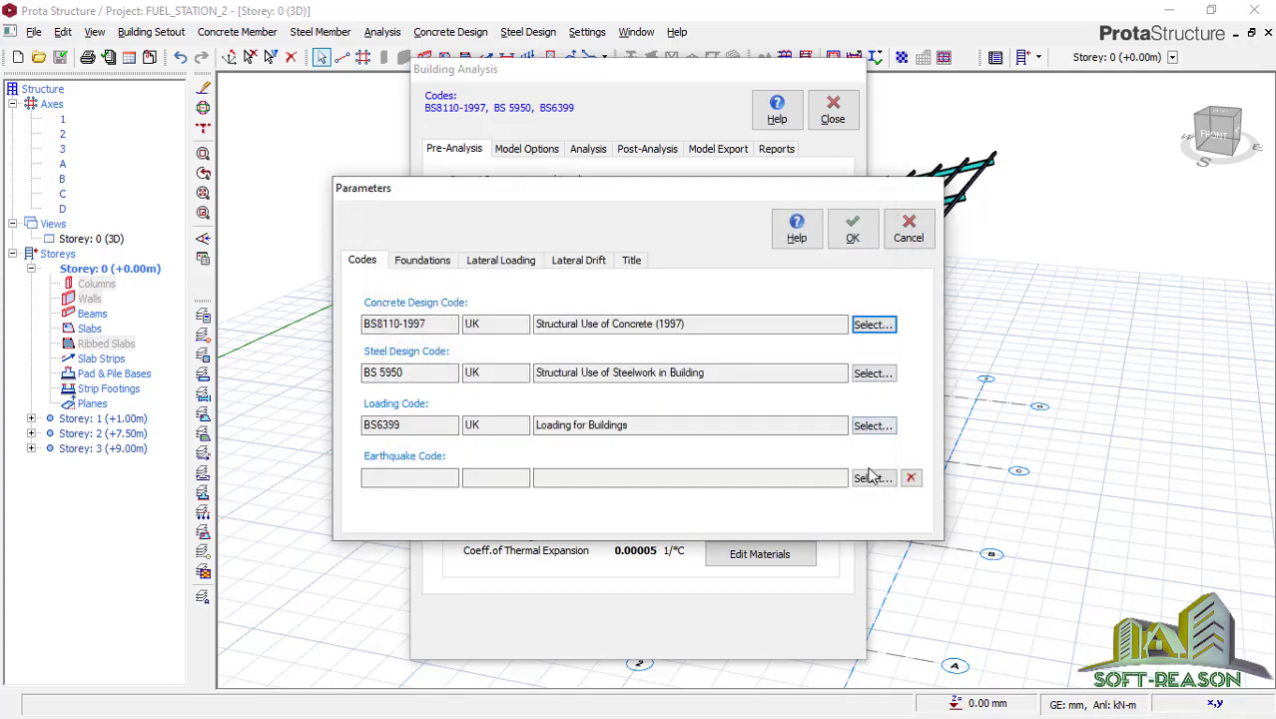
Review the foundation, lateral loading, lateral drift and title parameters of the project and accept them
click(419, 261)
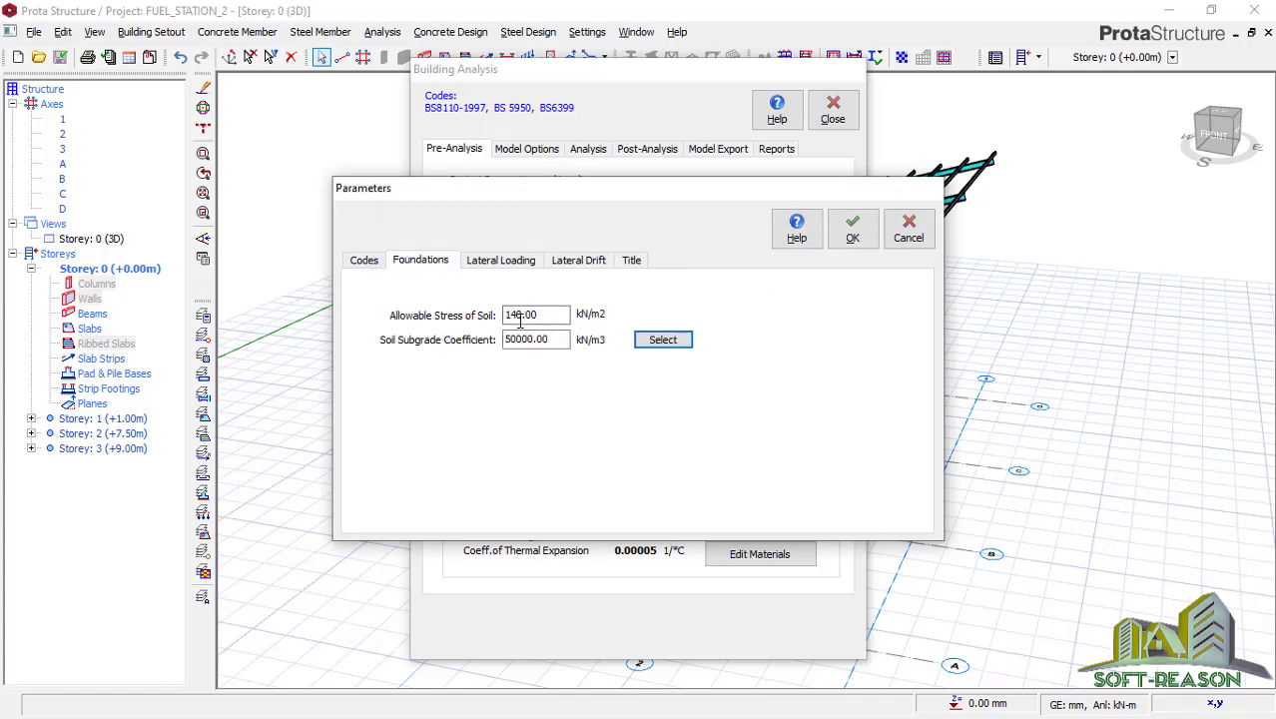
click(544, 316)
click(518, 273)
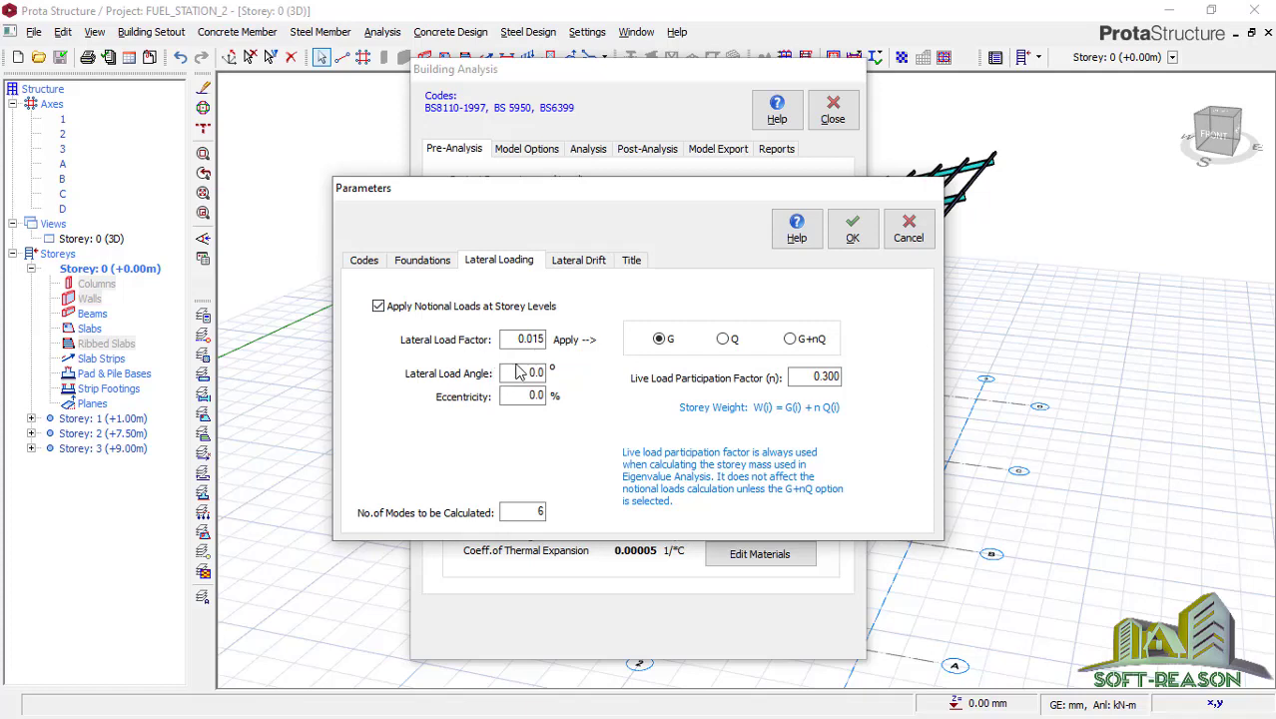
click(592, 268)
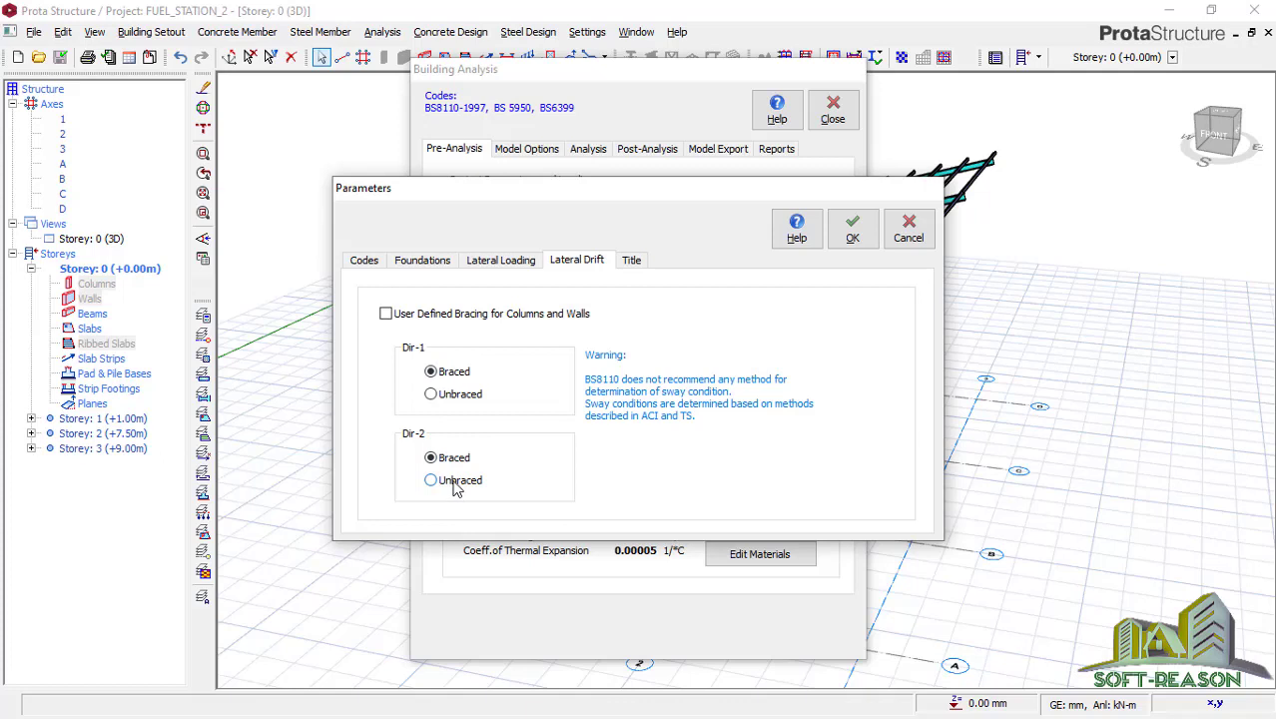
click(631, 260)
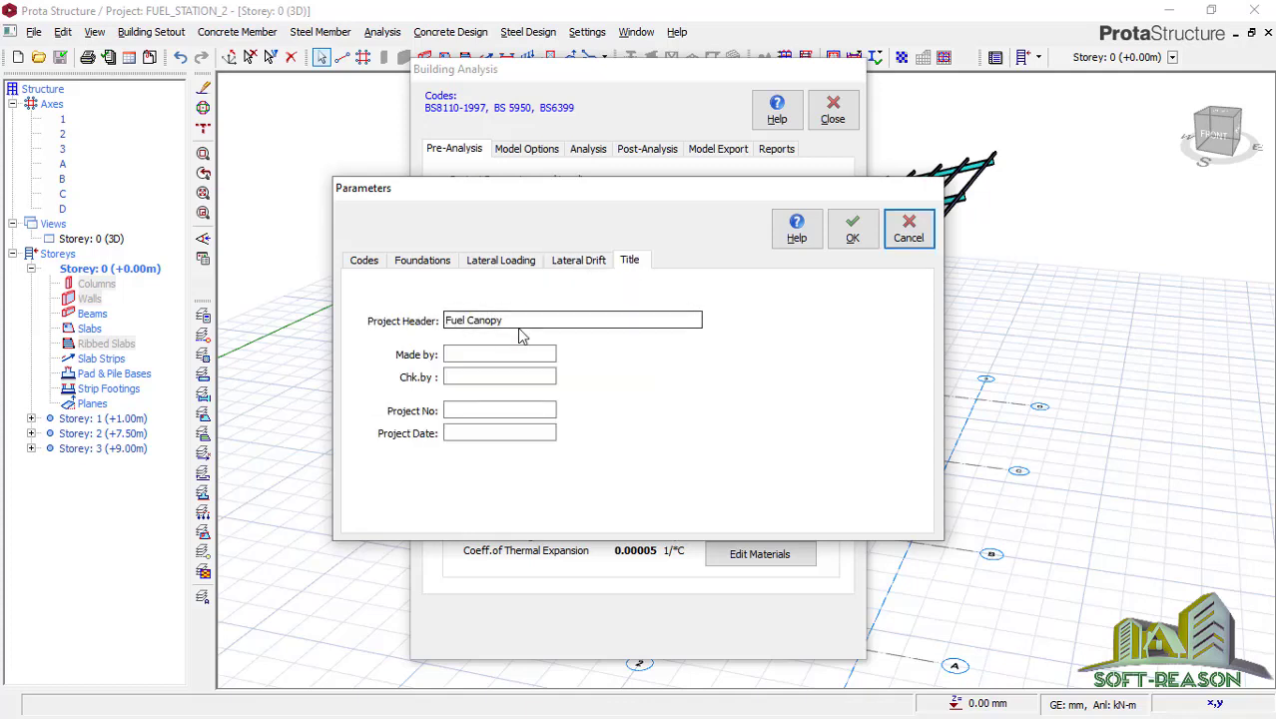
click(474, 320)
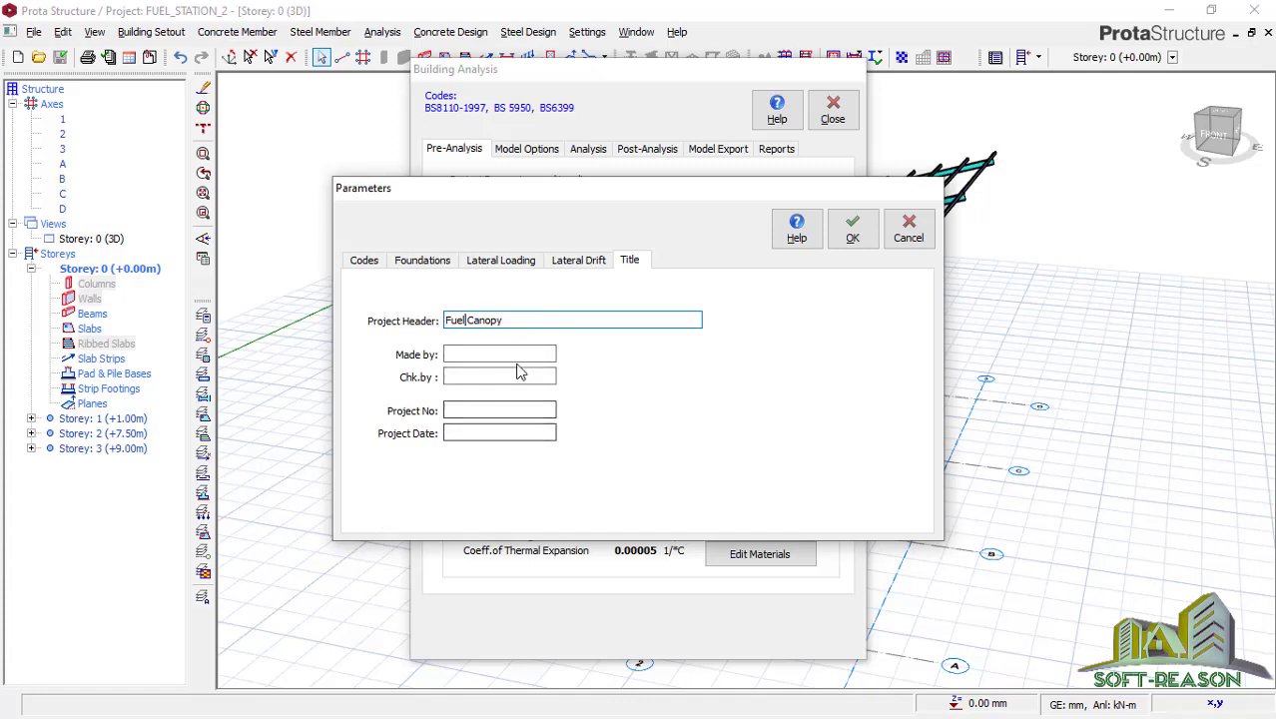
click(852, 229)
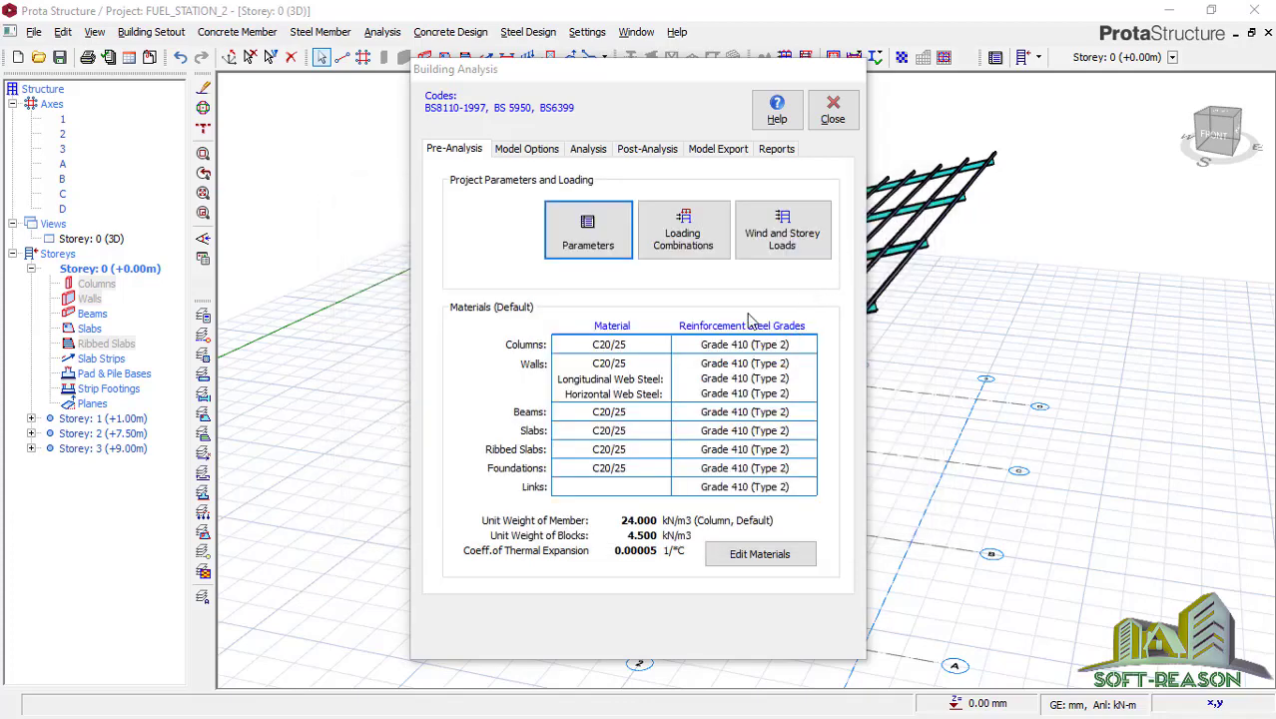
Review and accept the load combinations, and examine the rebar diameters enabled for concrete columns in the default materials
click(696, 254)
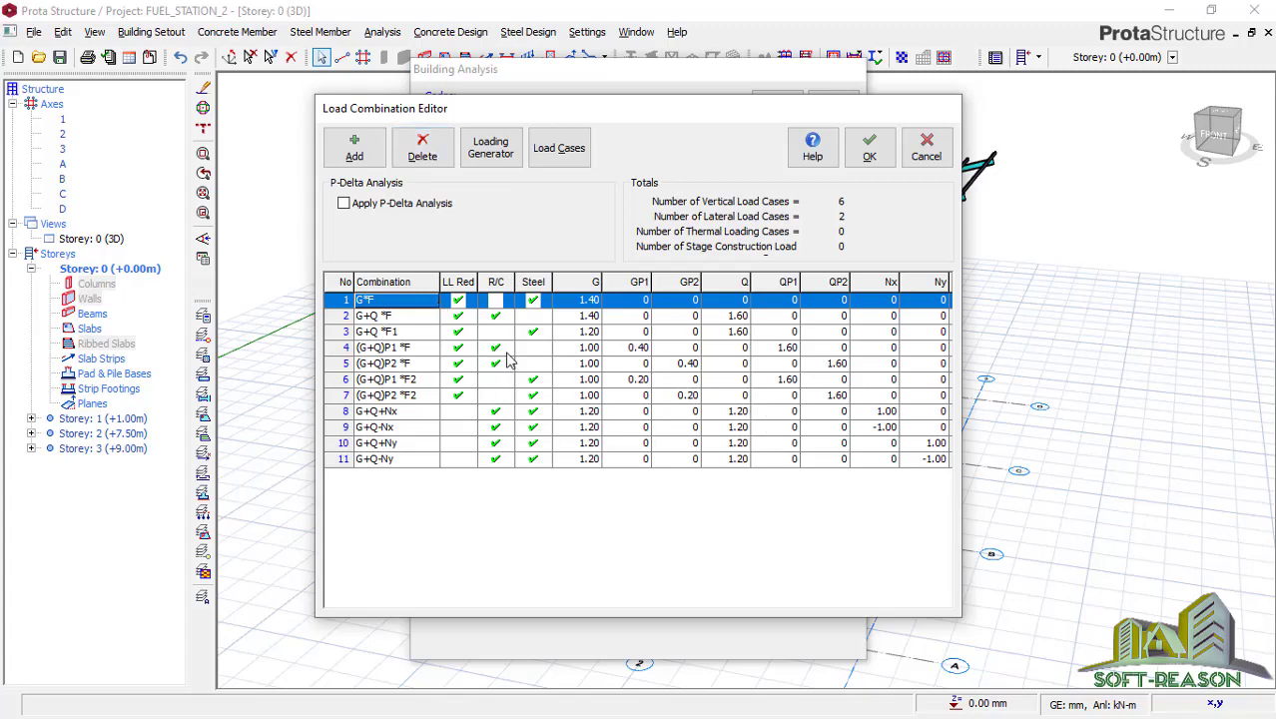
click(869, 148)
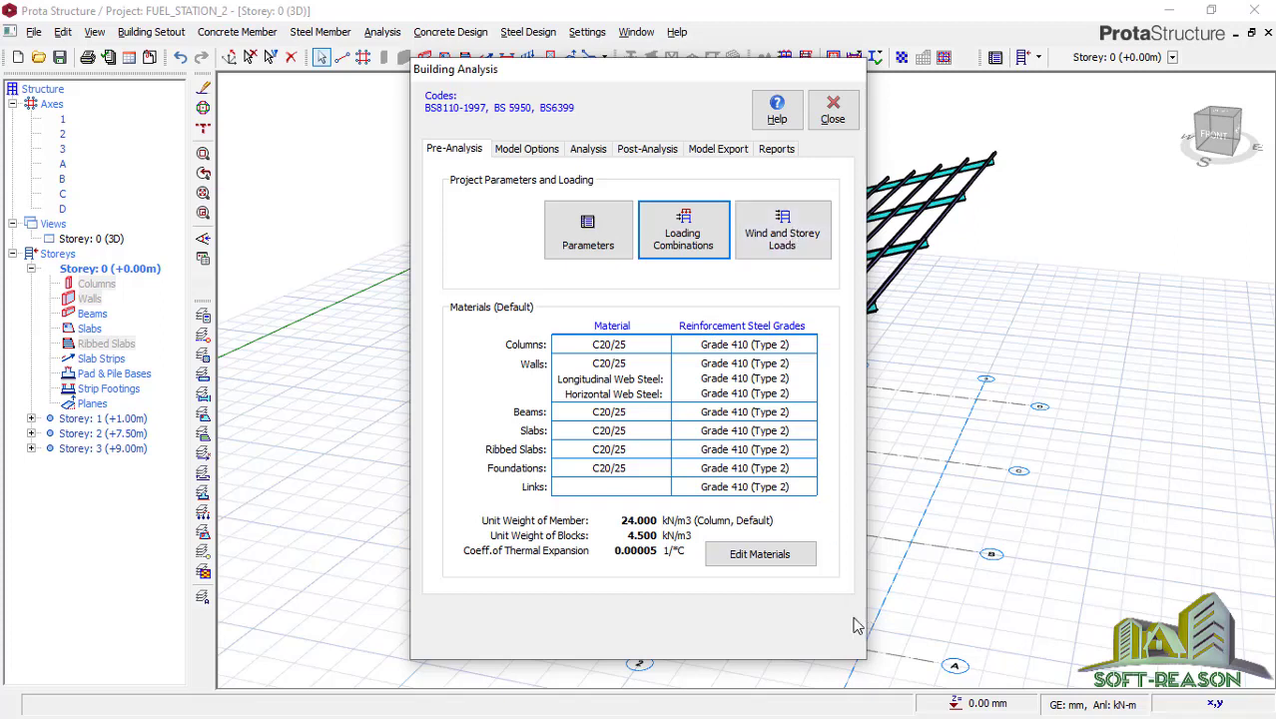
click(749, 557)
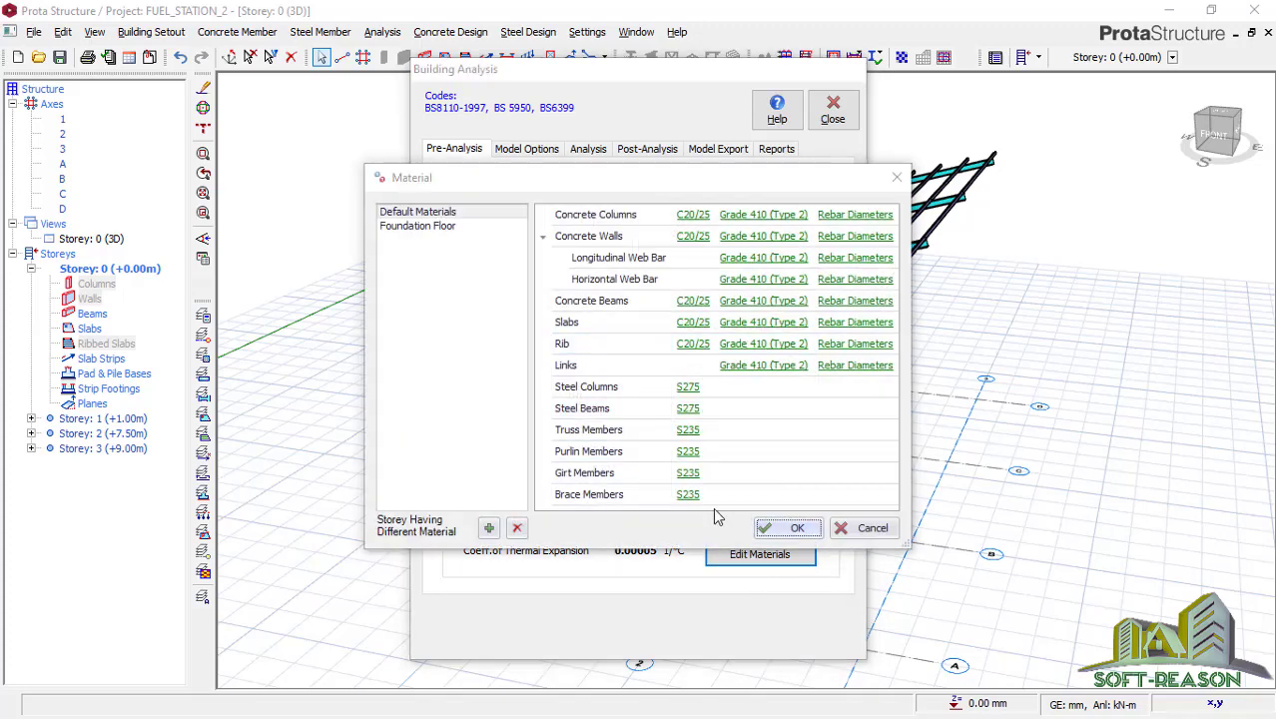
click(883, 221)
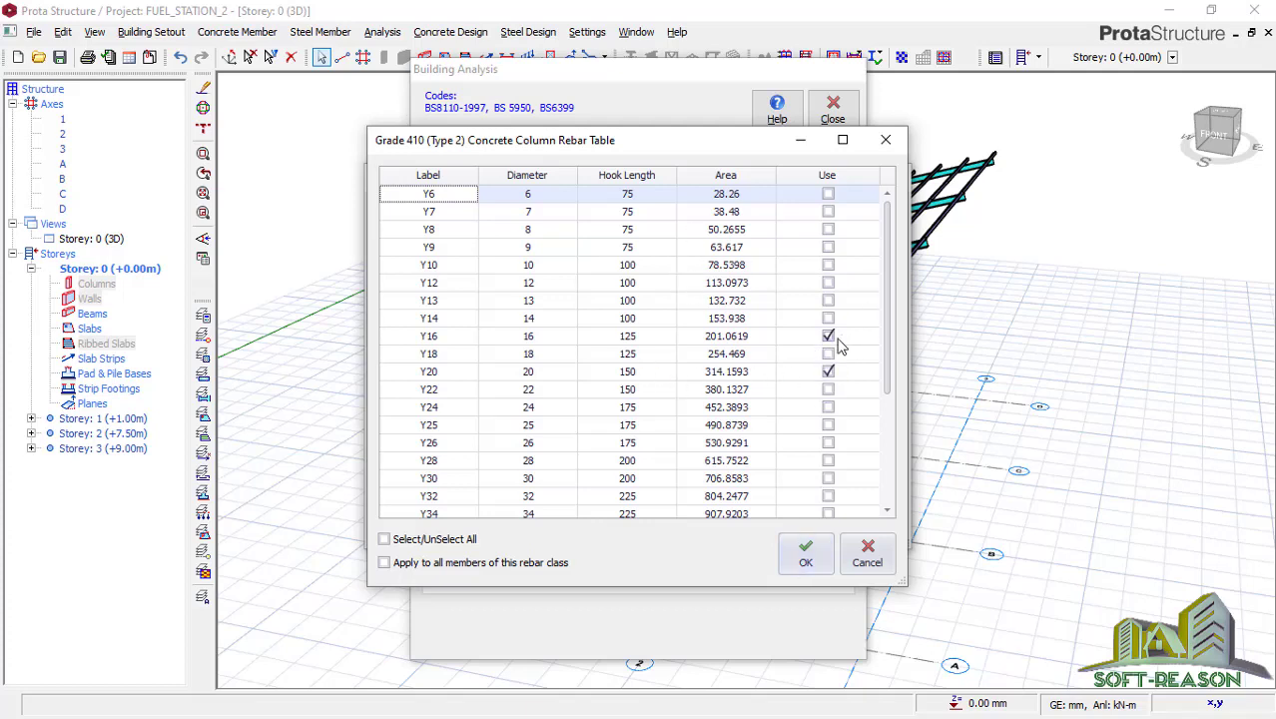
click(805, 554)
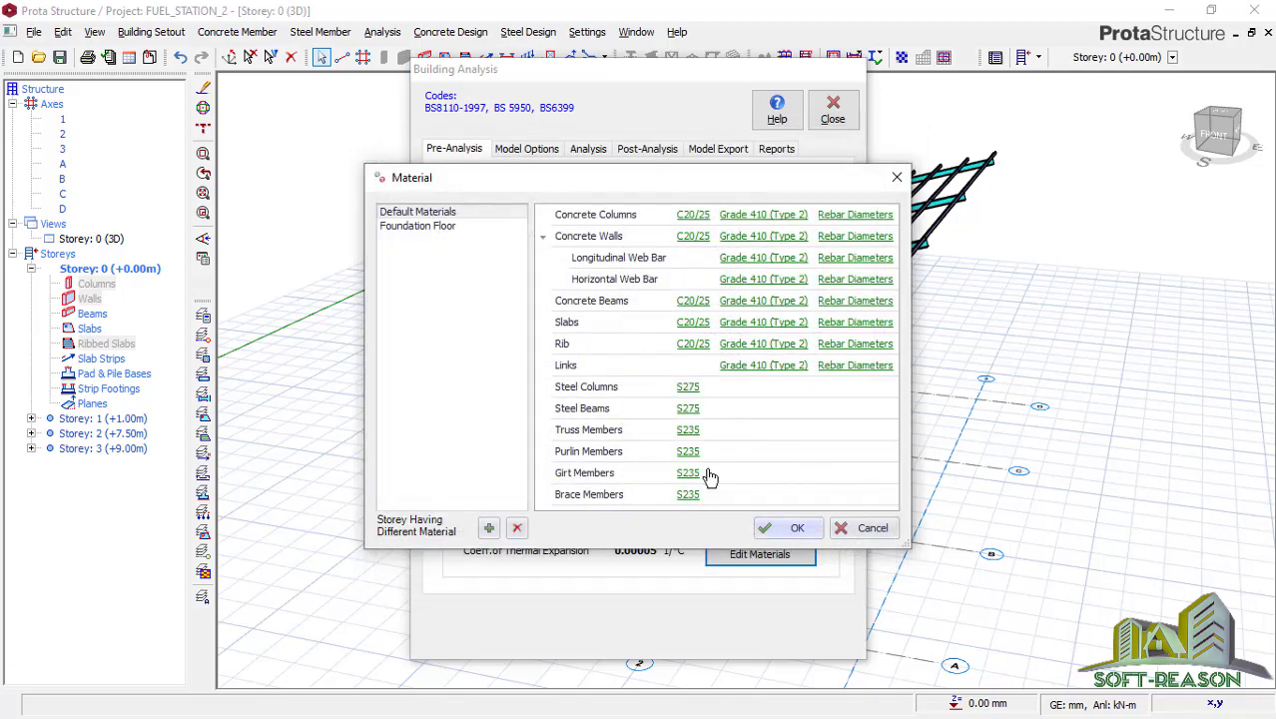
Examine the foundation floor materials and the rebar diameters enabled for foundations, and accept the material settings
click(432, 230)
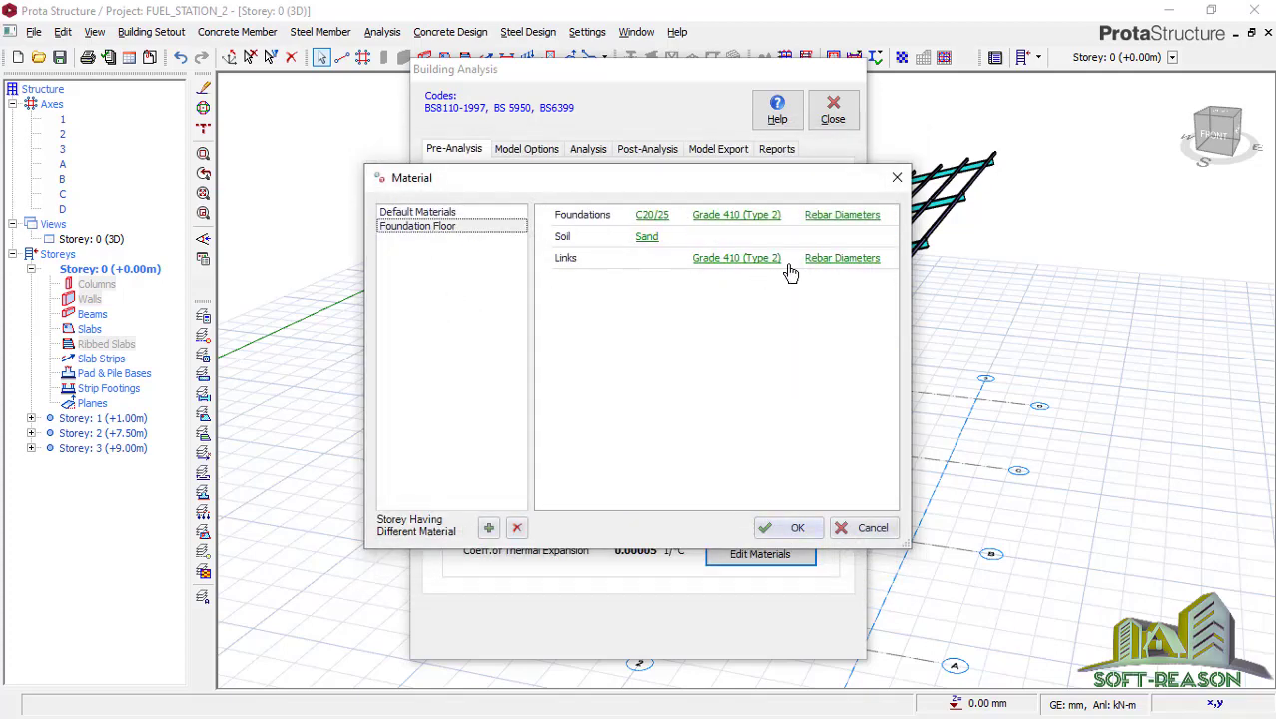
click(847, 215)
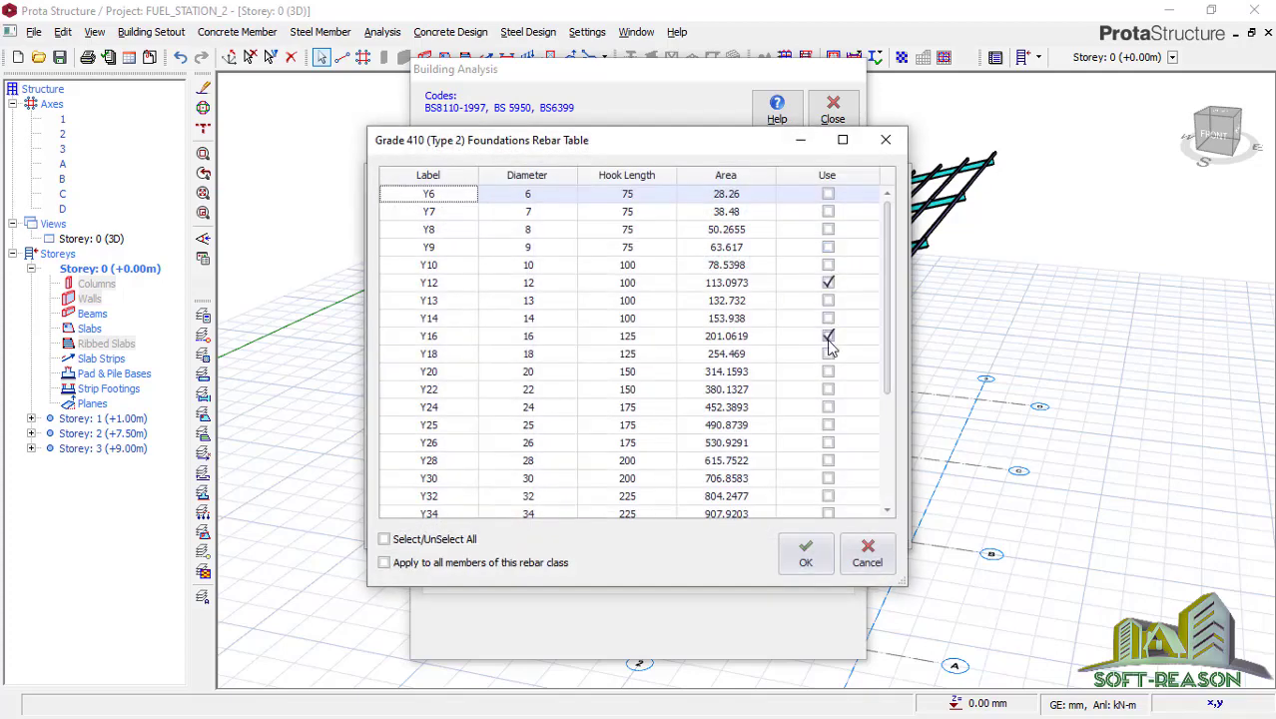
click(806, 555)
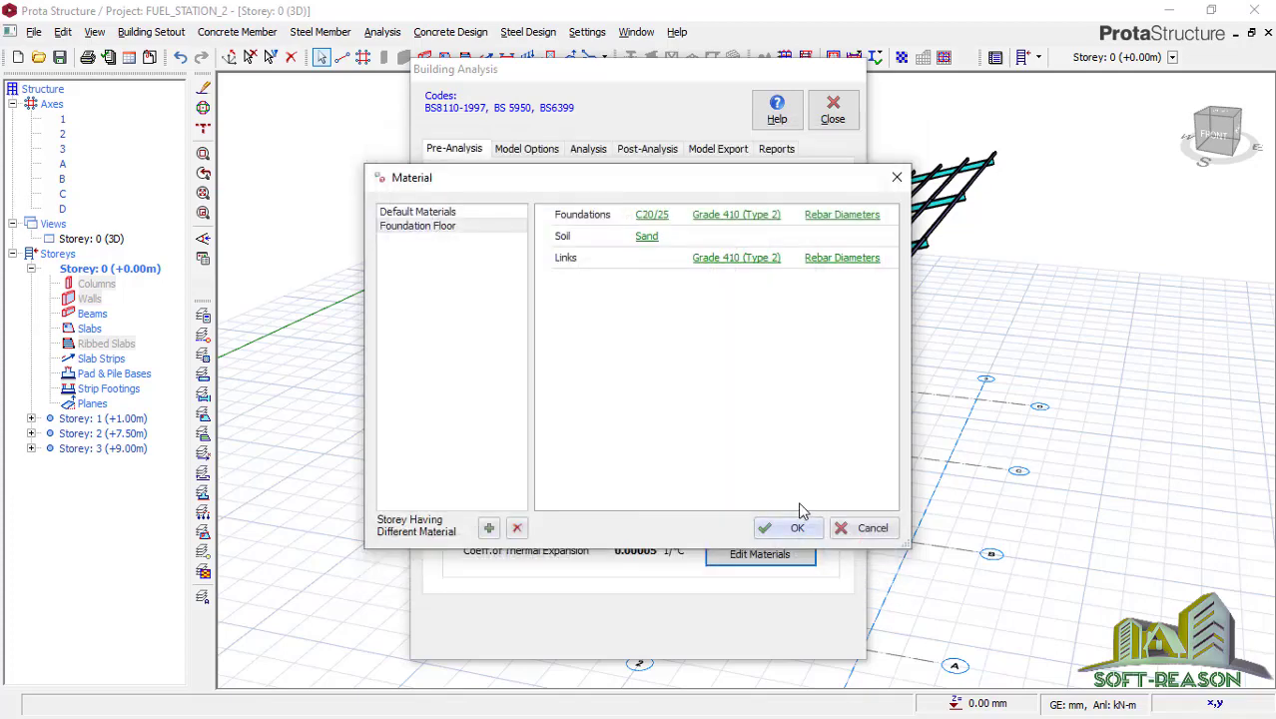
click(796, 528)
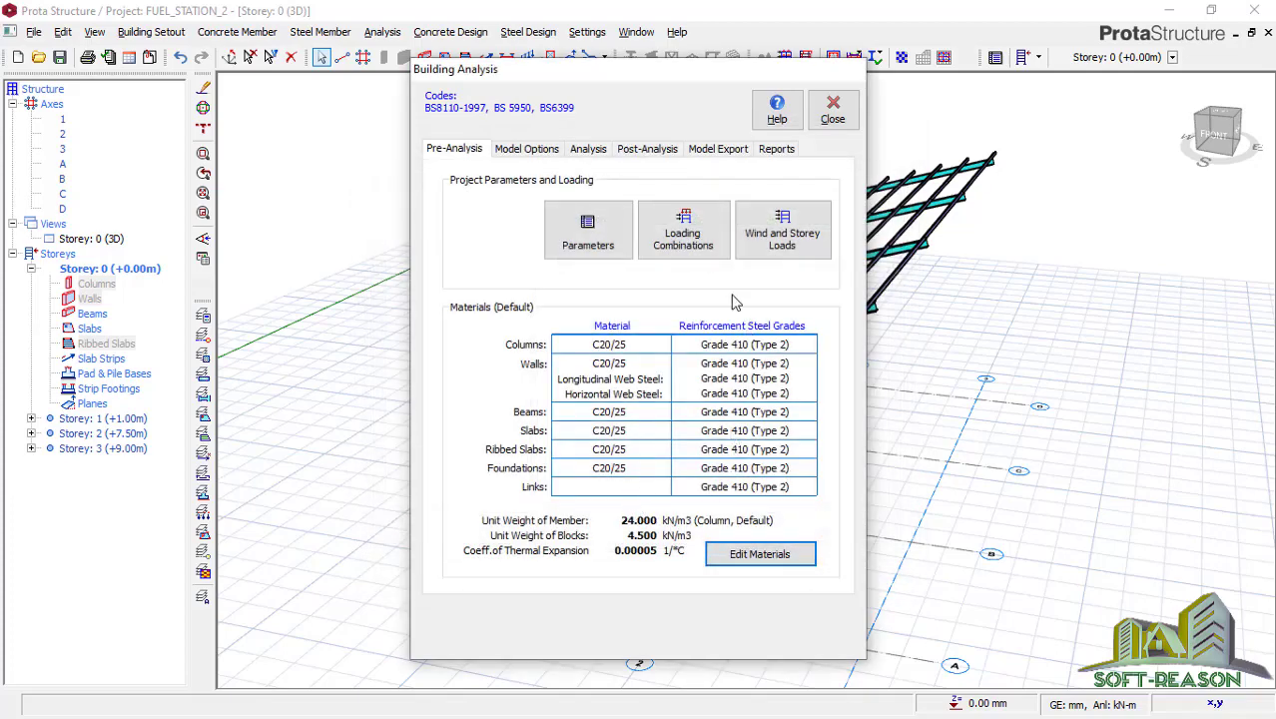
Recheck the default material grades of the concrete and steel members, and bring up the building analysis and design options
click(761, 553)
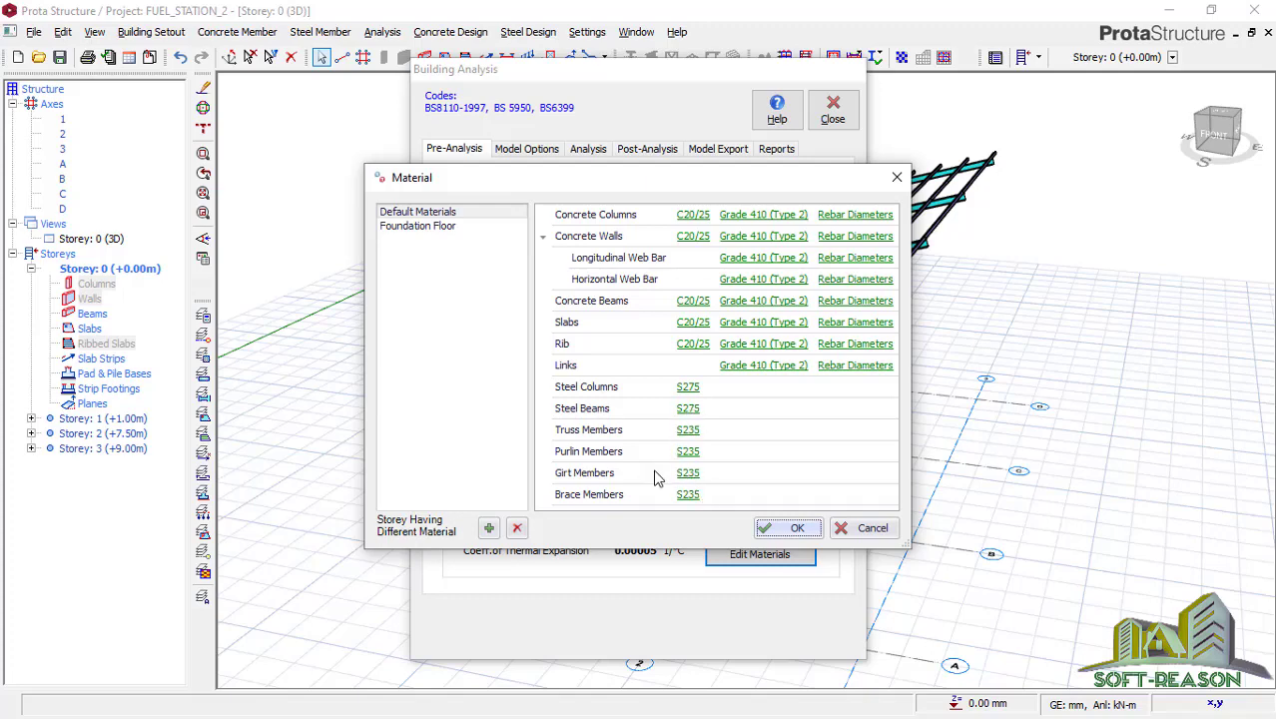
click(785, 531)
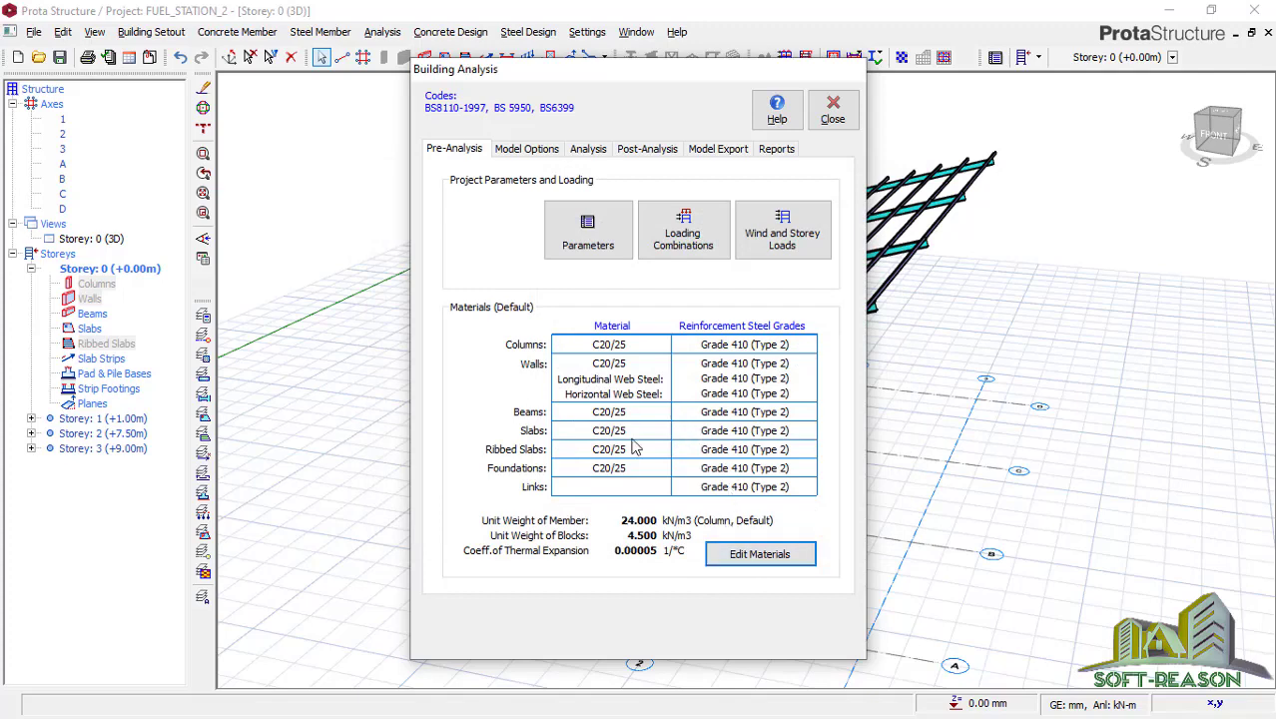
click(589, 149)
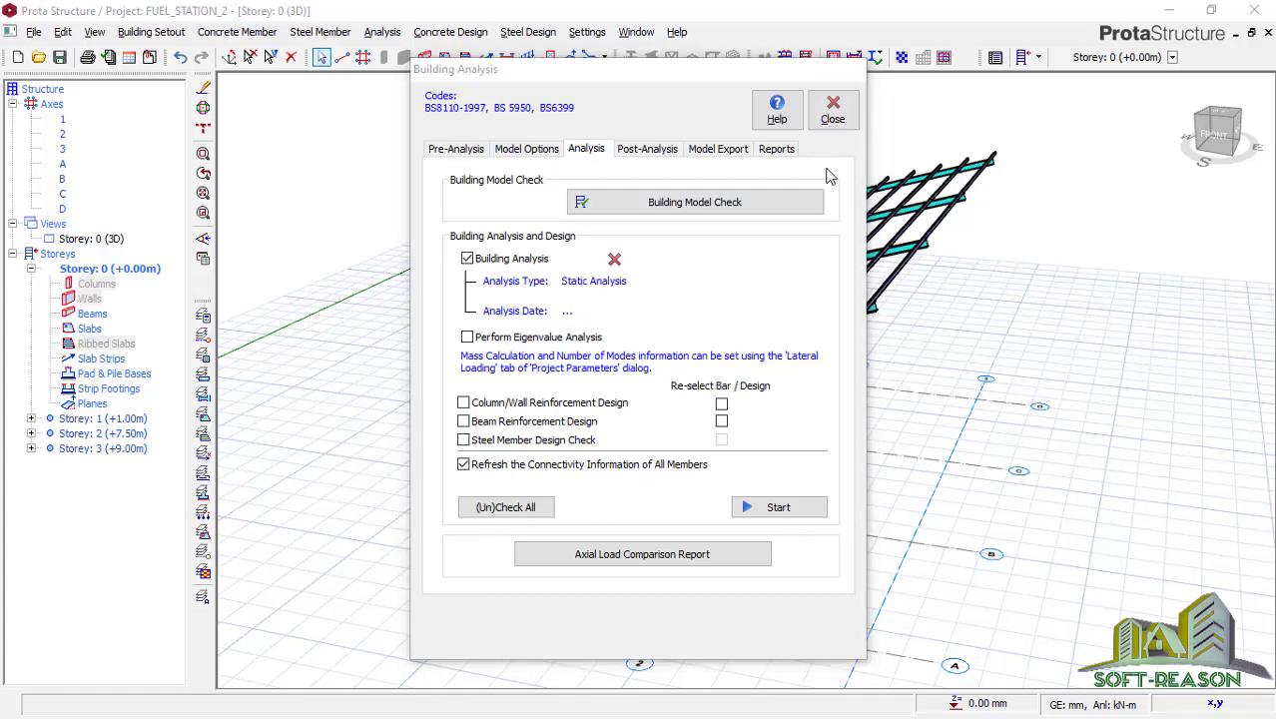
Close the building analysis options and save the fuel station project
click(837, 128)
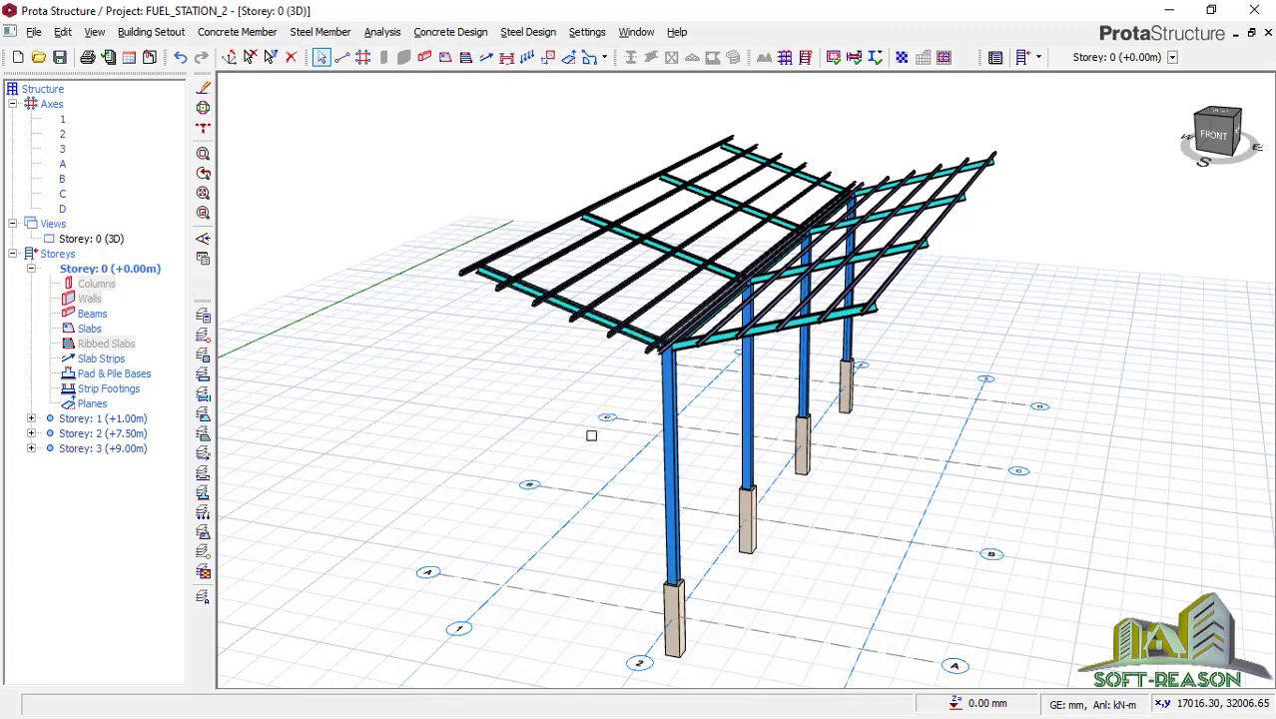
middle_drag(589, 434, 607, 425)
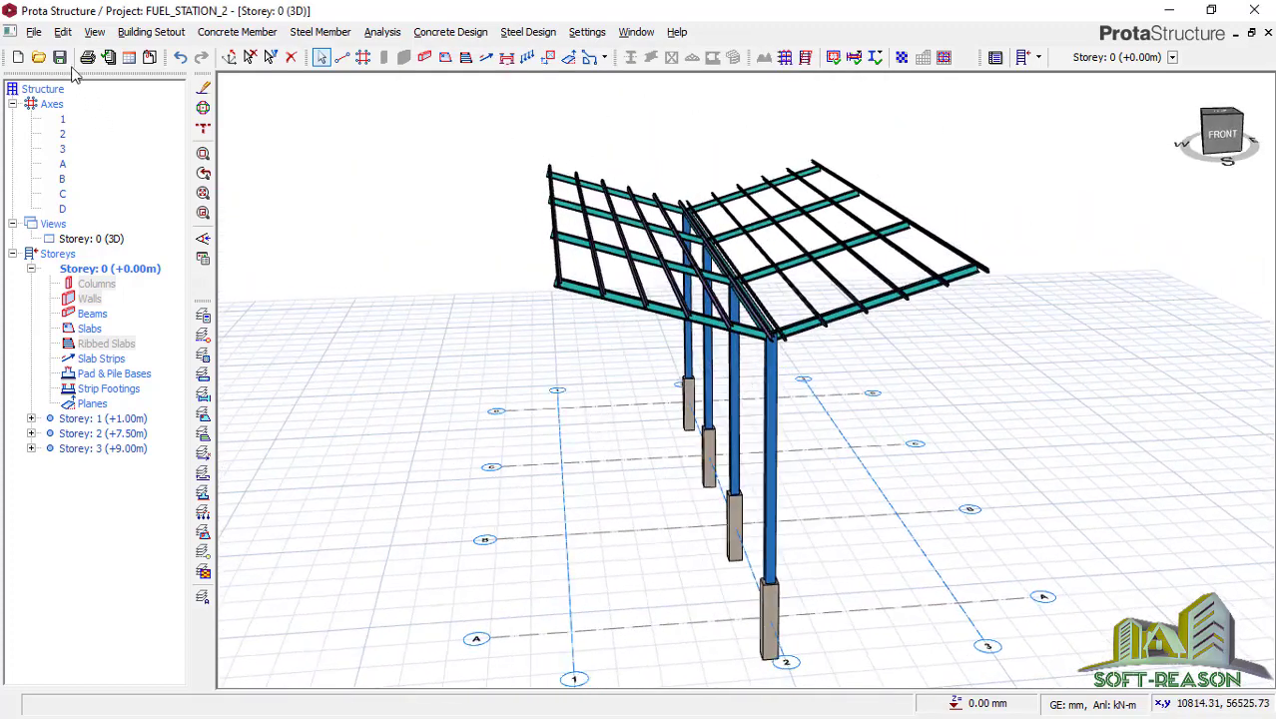
click(59, 57)
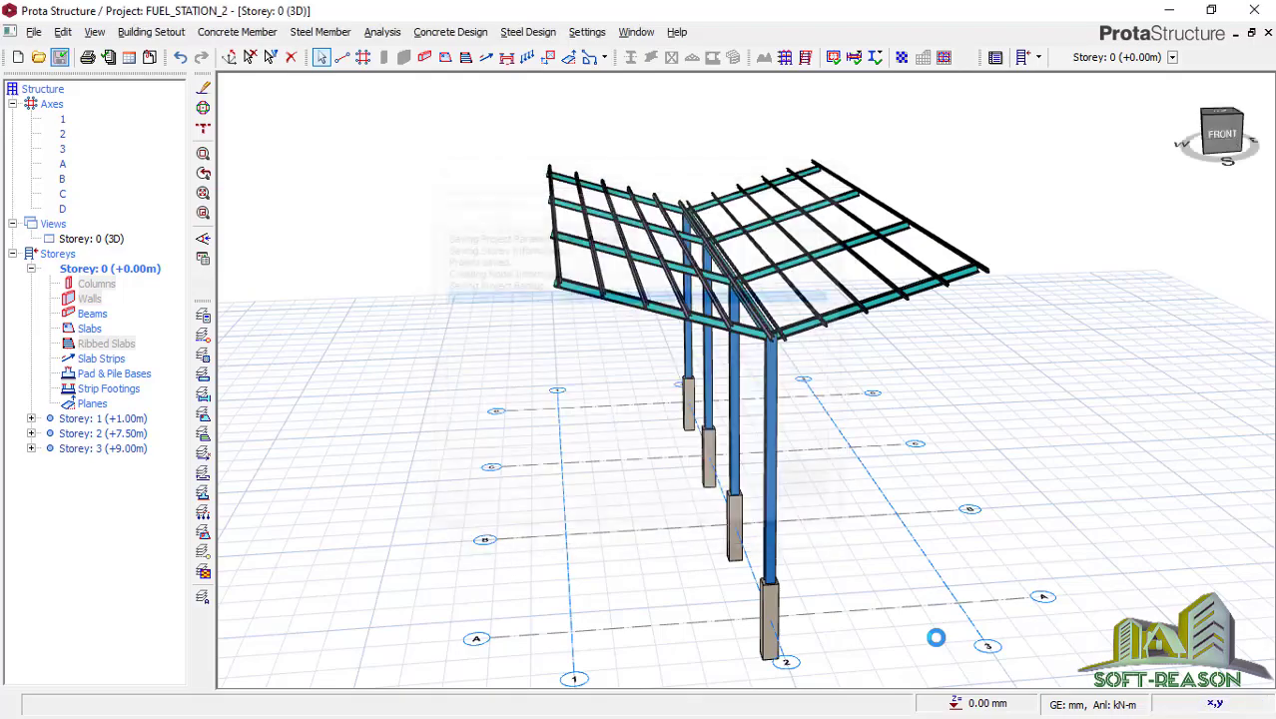
mouse_move(923, 548)
middle_down()
mouse_move(837, 561)
mouse_move(829, 542)
mouse_move(875, 560)
mouse_move(883, 544)
mouse_move(869, 558)
middle_up()
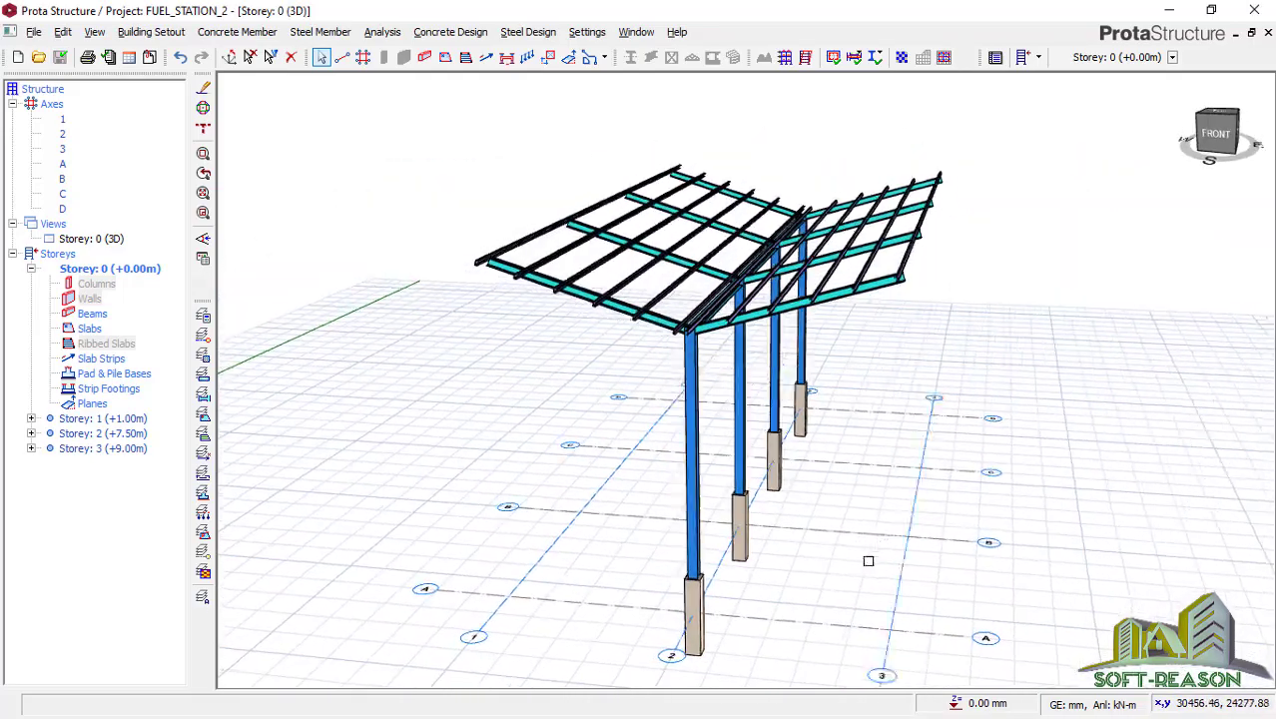
Reopen the building analysis and run the building model check with all checks enabled for all storeys
click(382, 32)
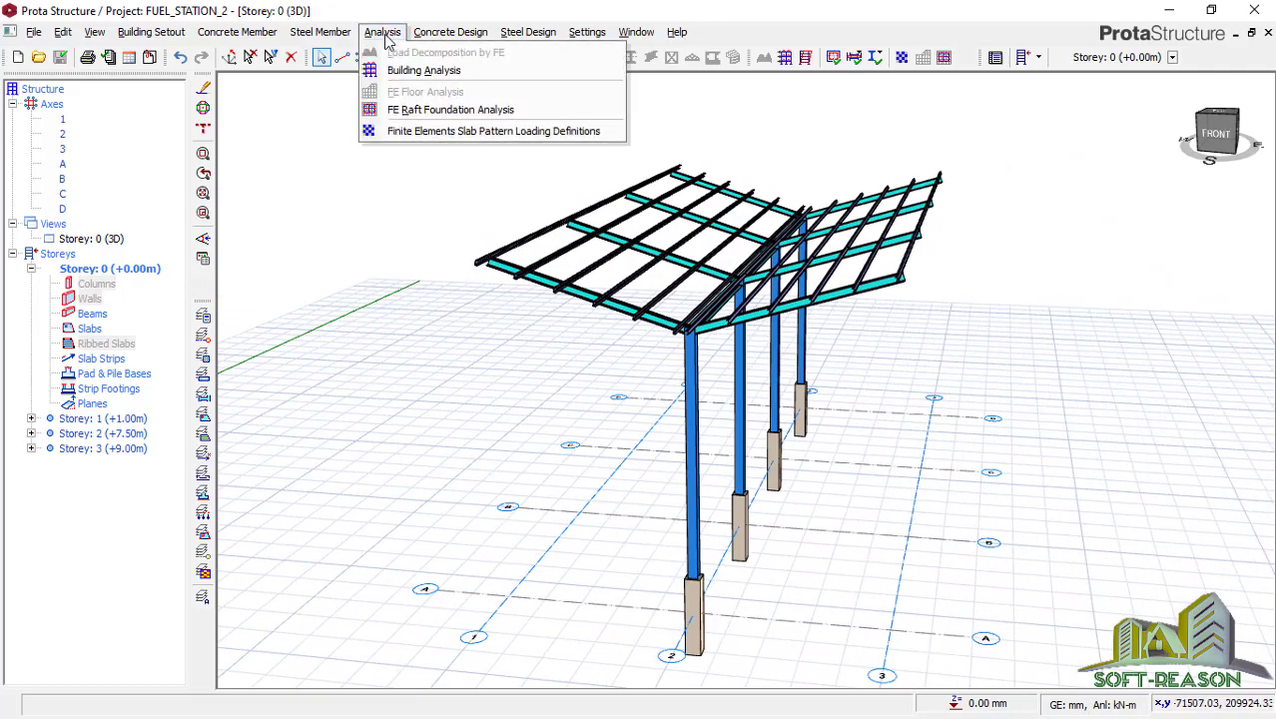
click(415, 68)
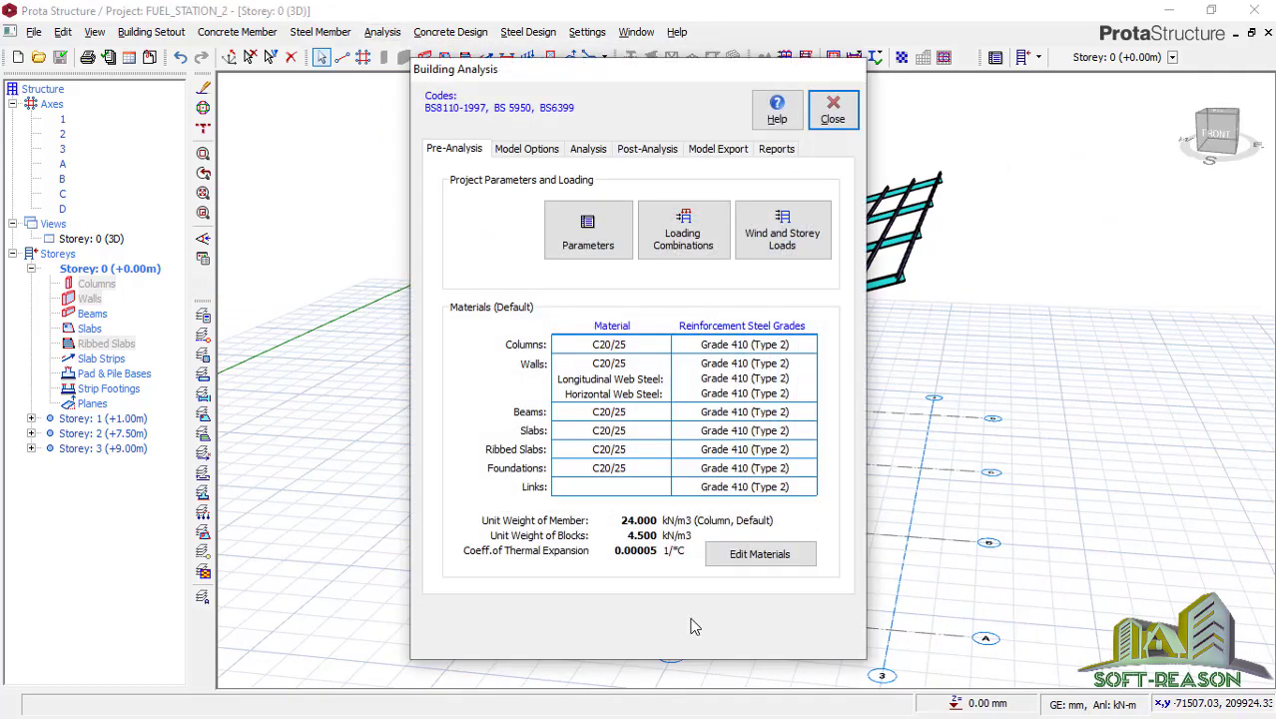
click(589, 150)
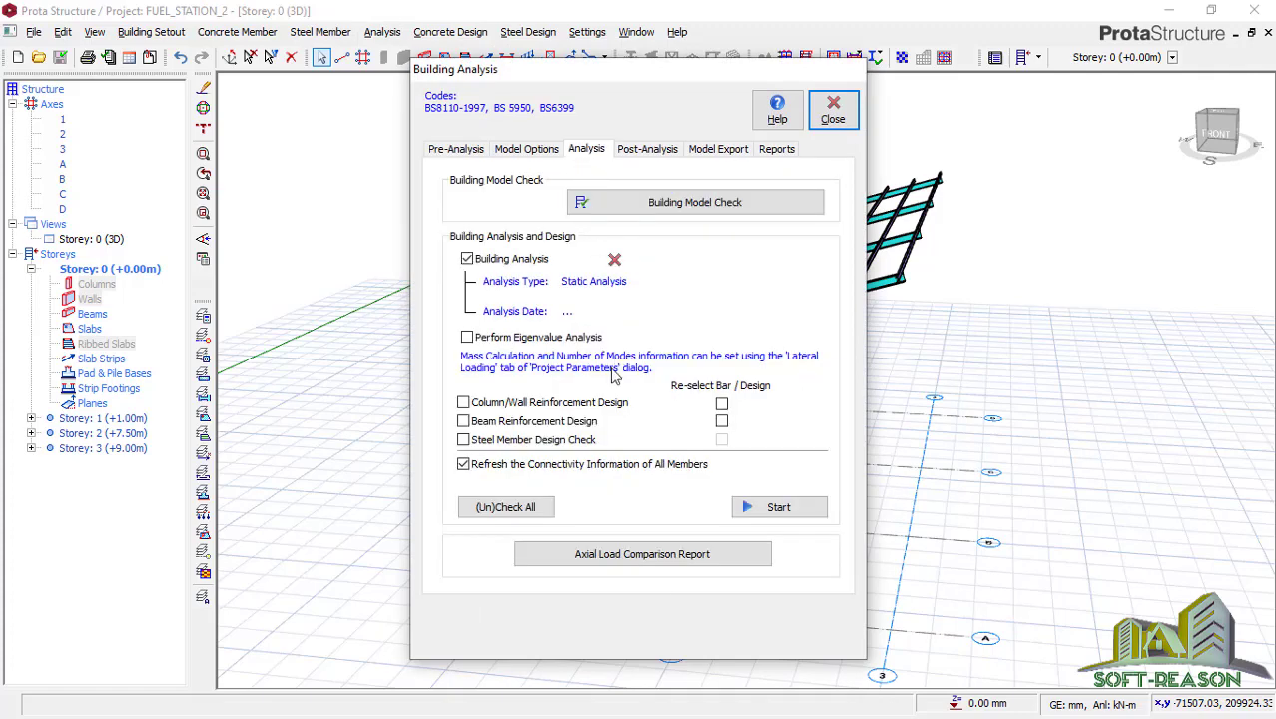
click(464, 440)
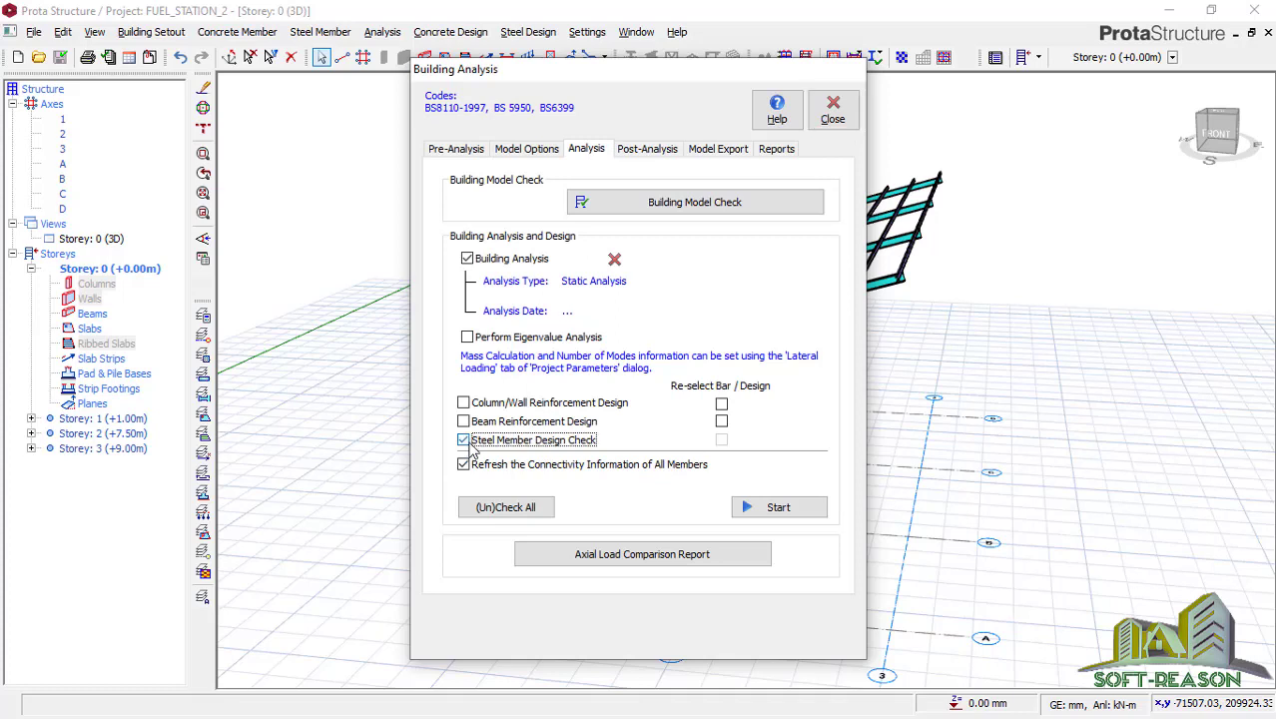
click(470, 445)
click(691, 203)
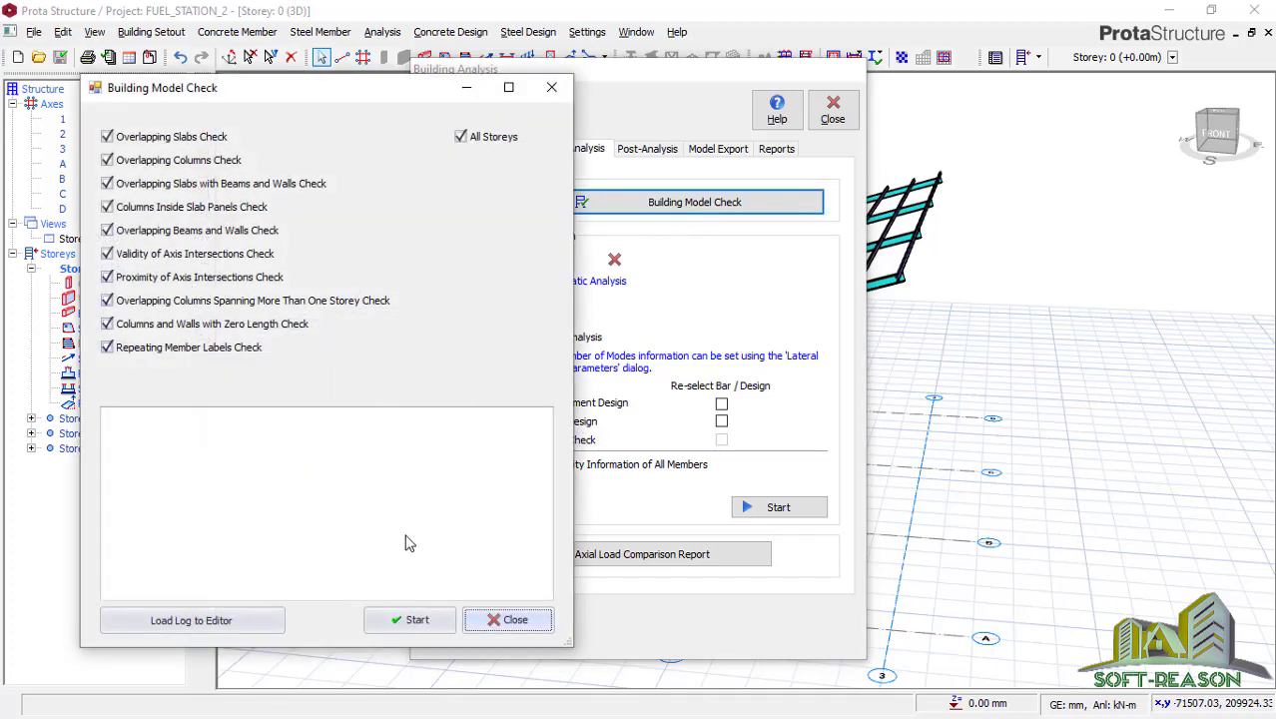
click(412, 621)
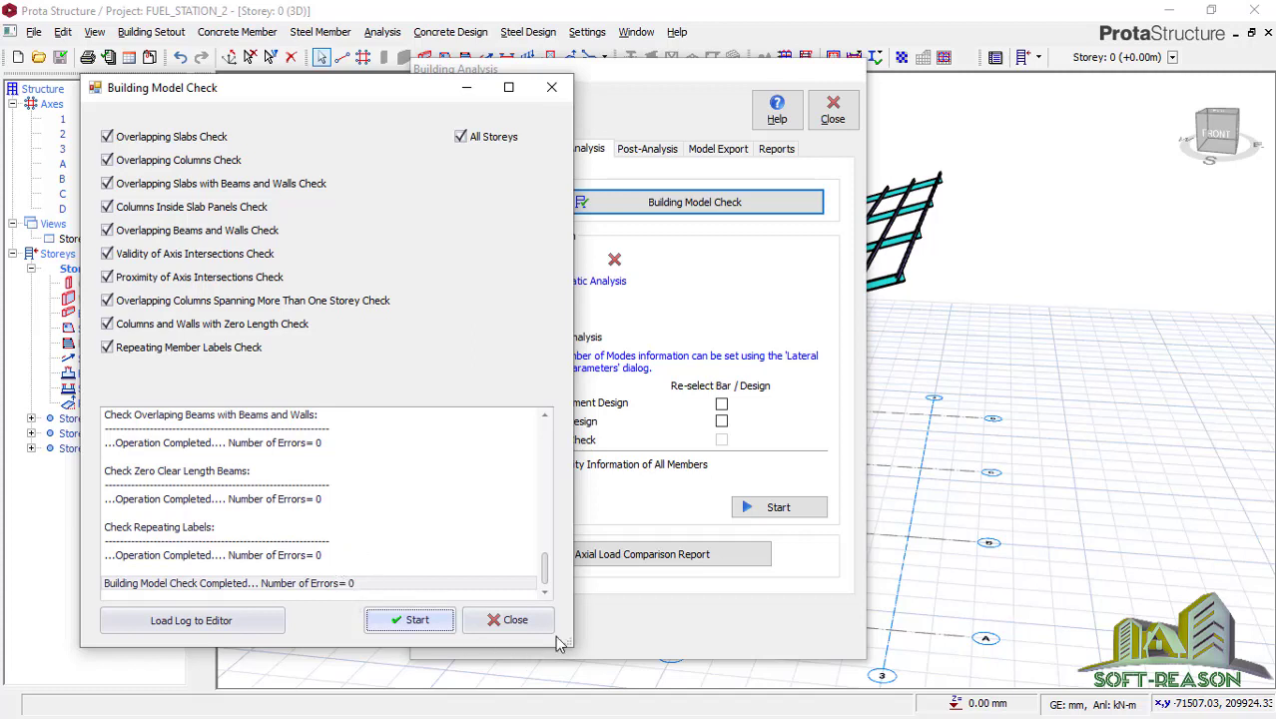
click(515, 621)
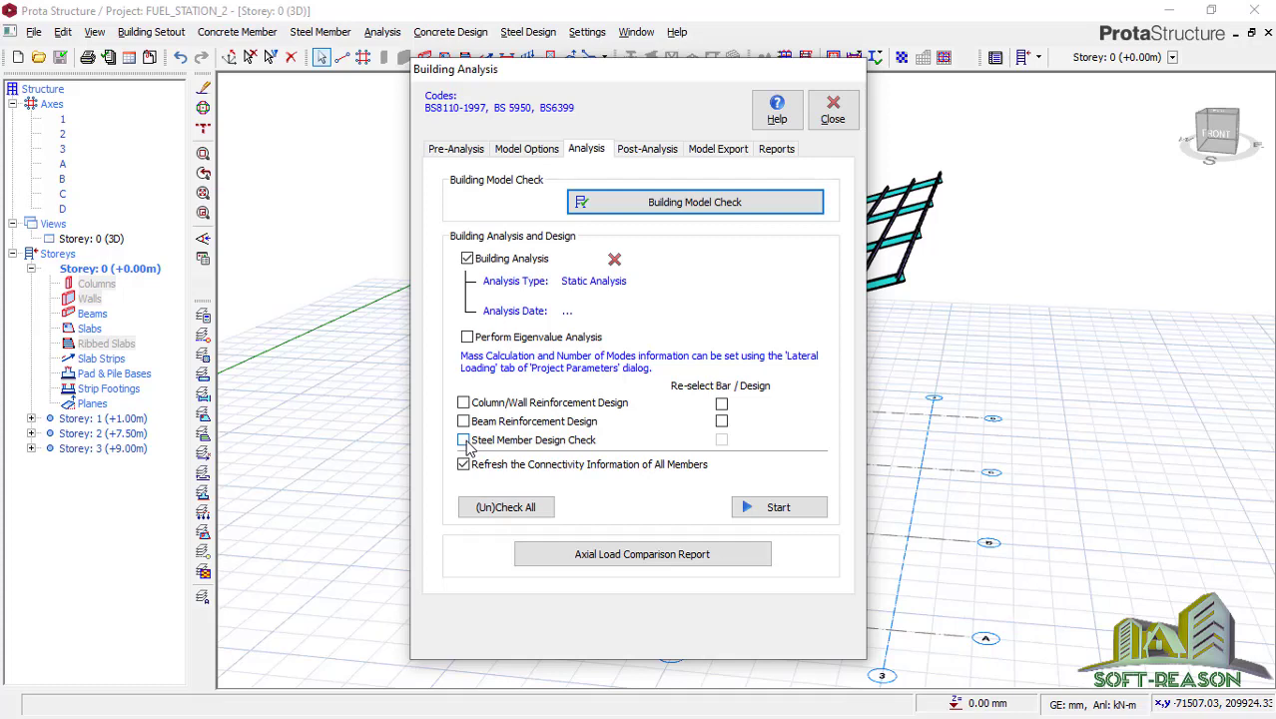
Run the building analysis with column/wall reinforcement design and steel member design check enabled, continuing past the deformation and axial load warnings
click(465, 441)
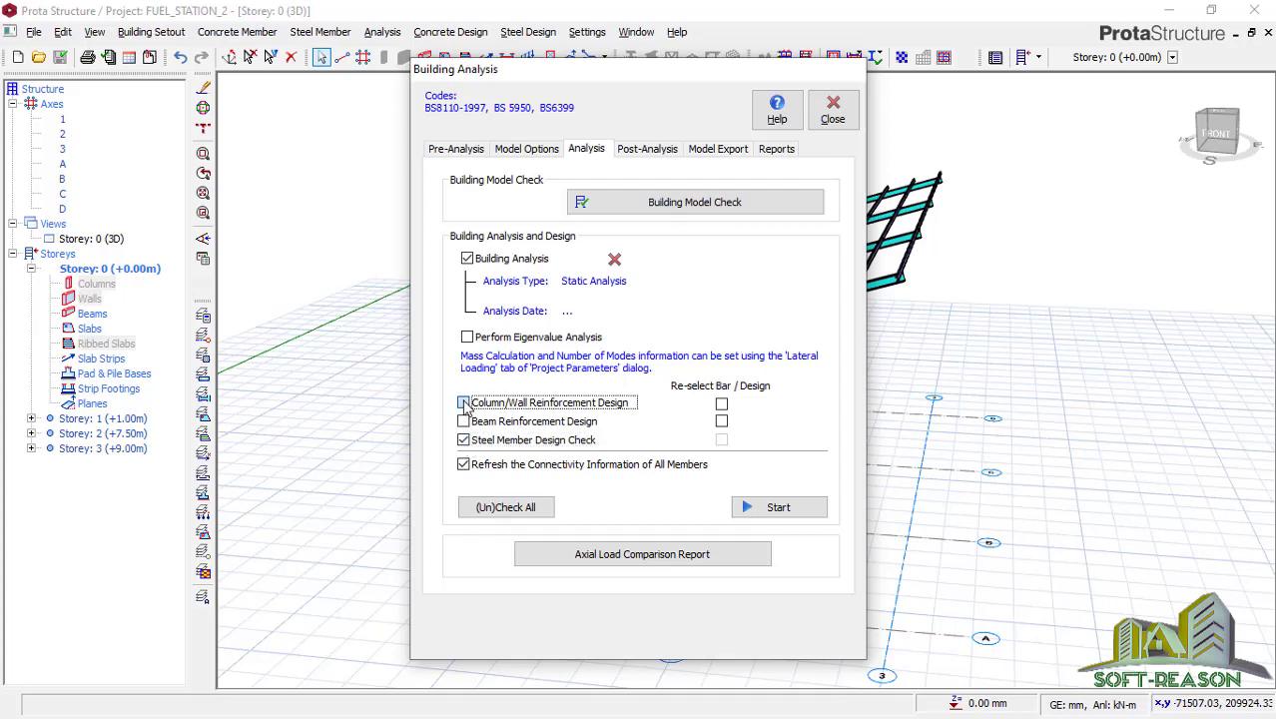
click(464, 403)
click(794, 512)
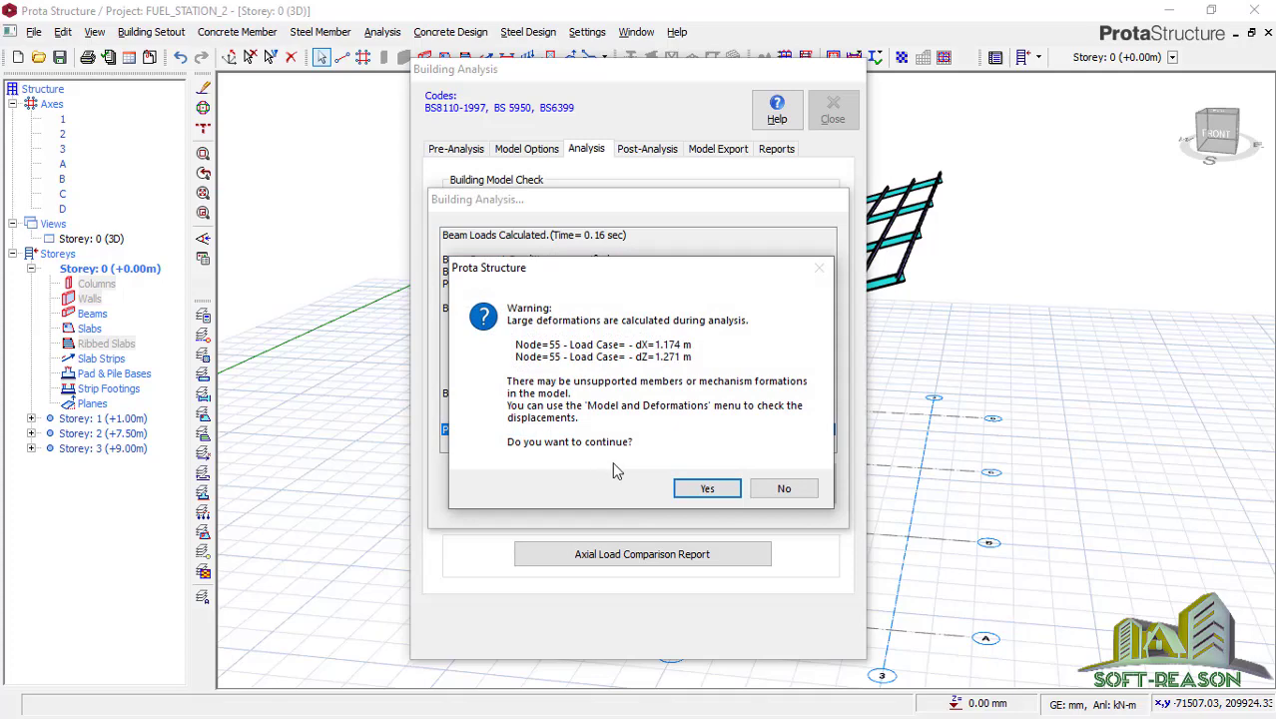
click(719, 496)
click(731, 494)
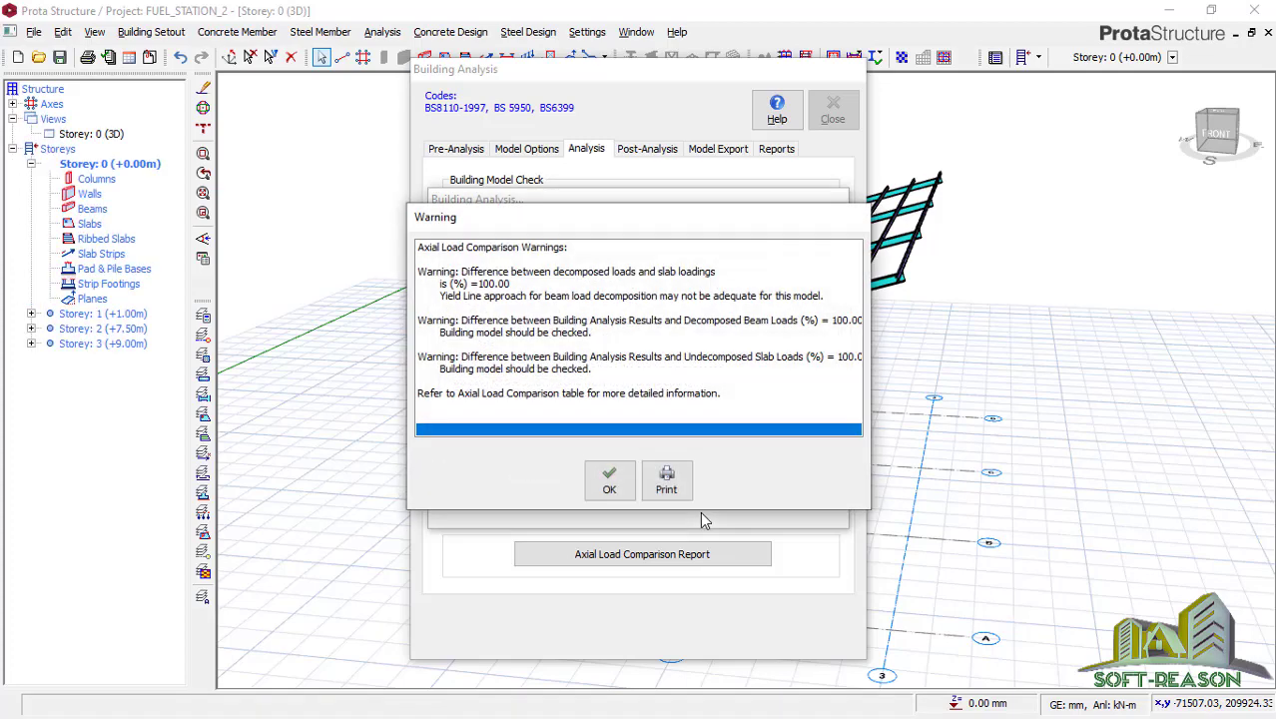
click(609, 483)
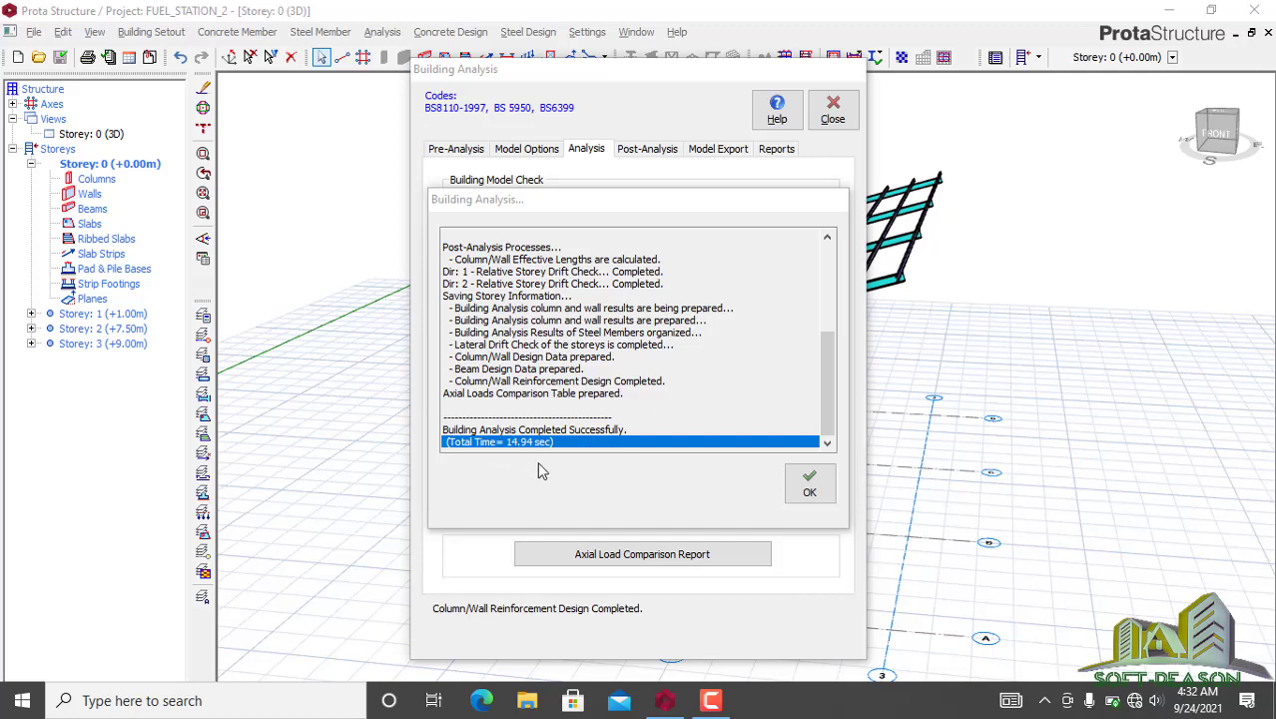
click(810, 489)
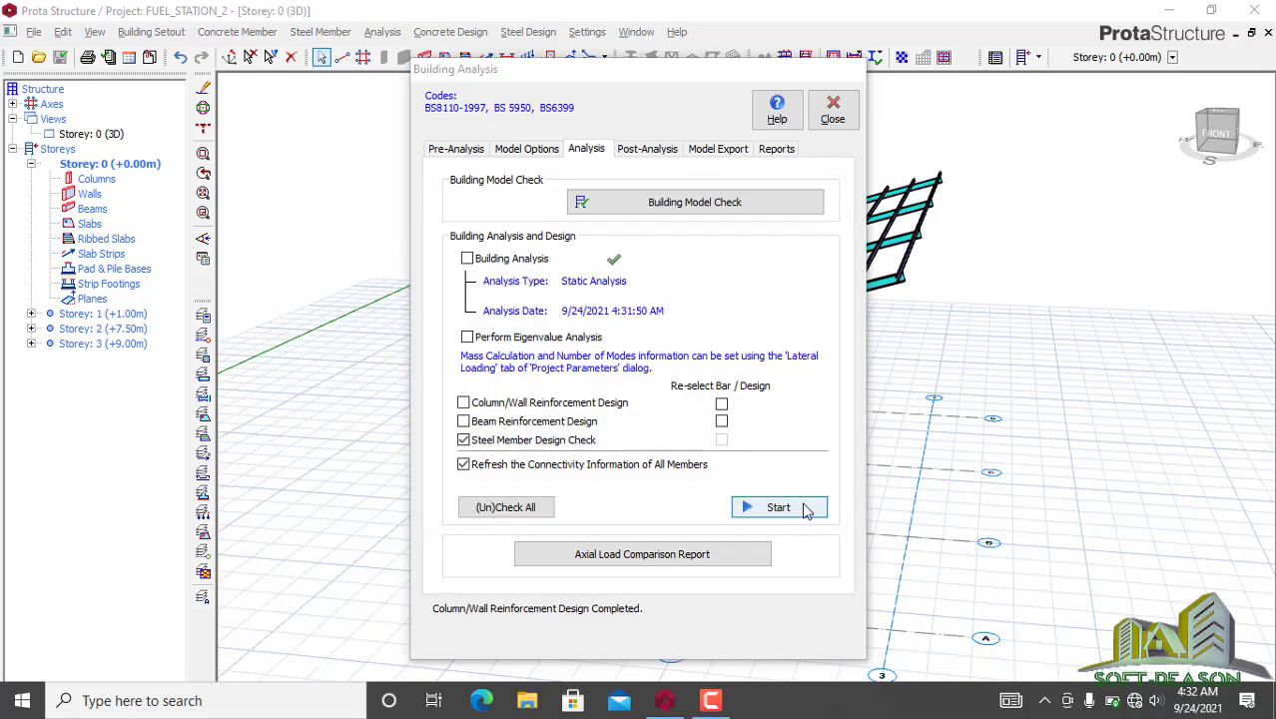
Leave the building analysis and bring up the steel column design results for all columns
click(841, 114)
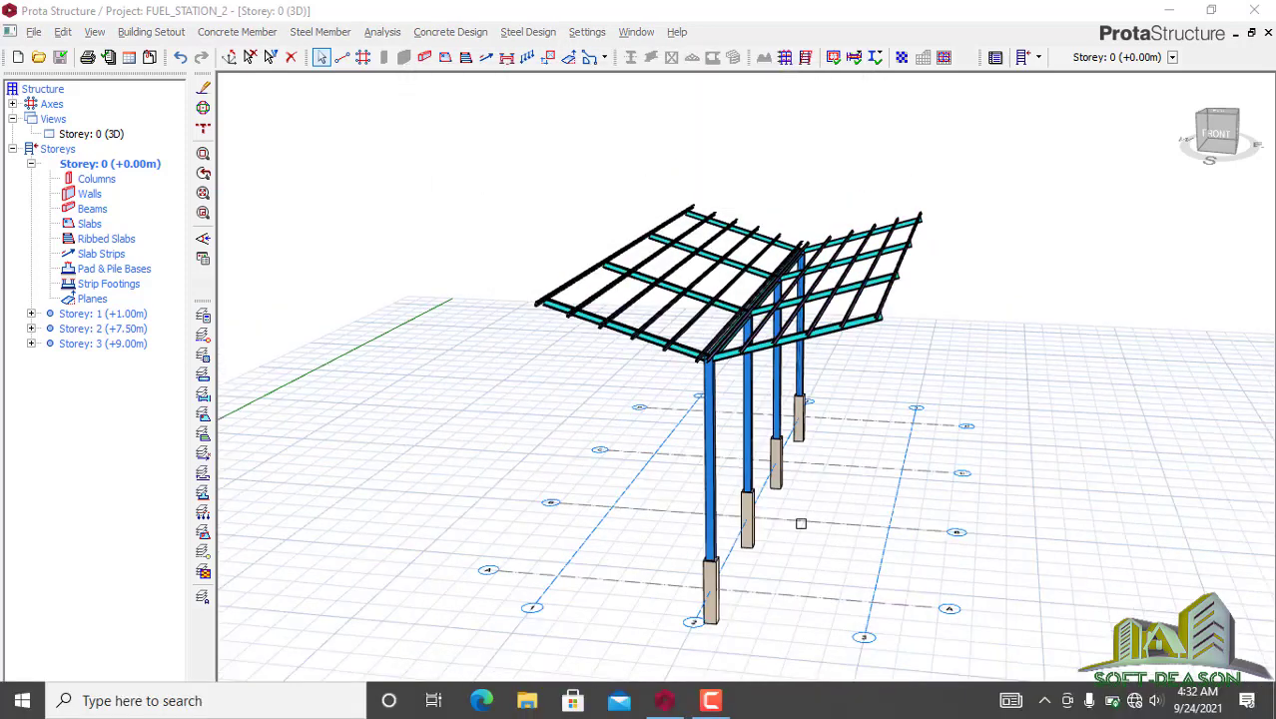
mouse_move(804, 522)
middle_down()
mouse_move(809, 507)
mouse_move(813, 529)
mouse_move(772, 532)
middle_up()
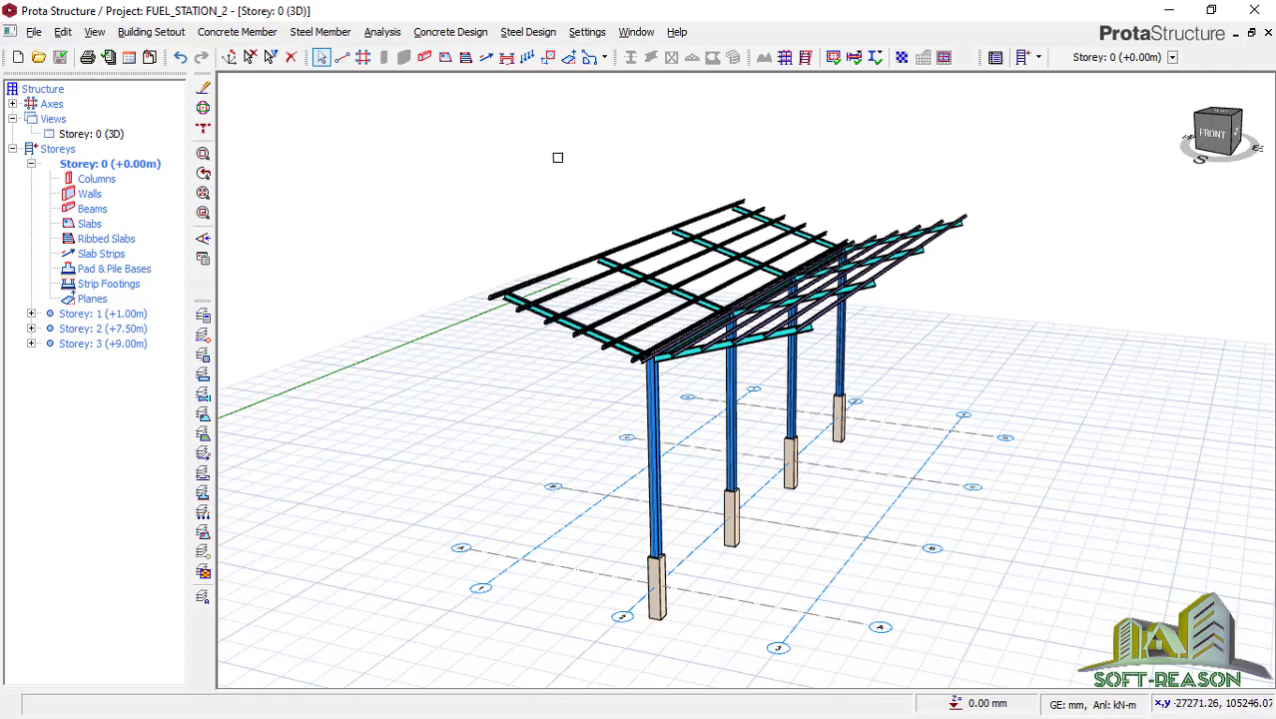
click(518, 39)
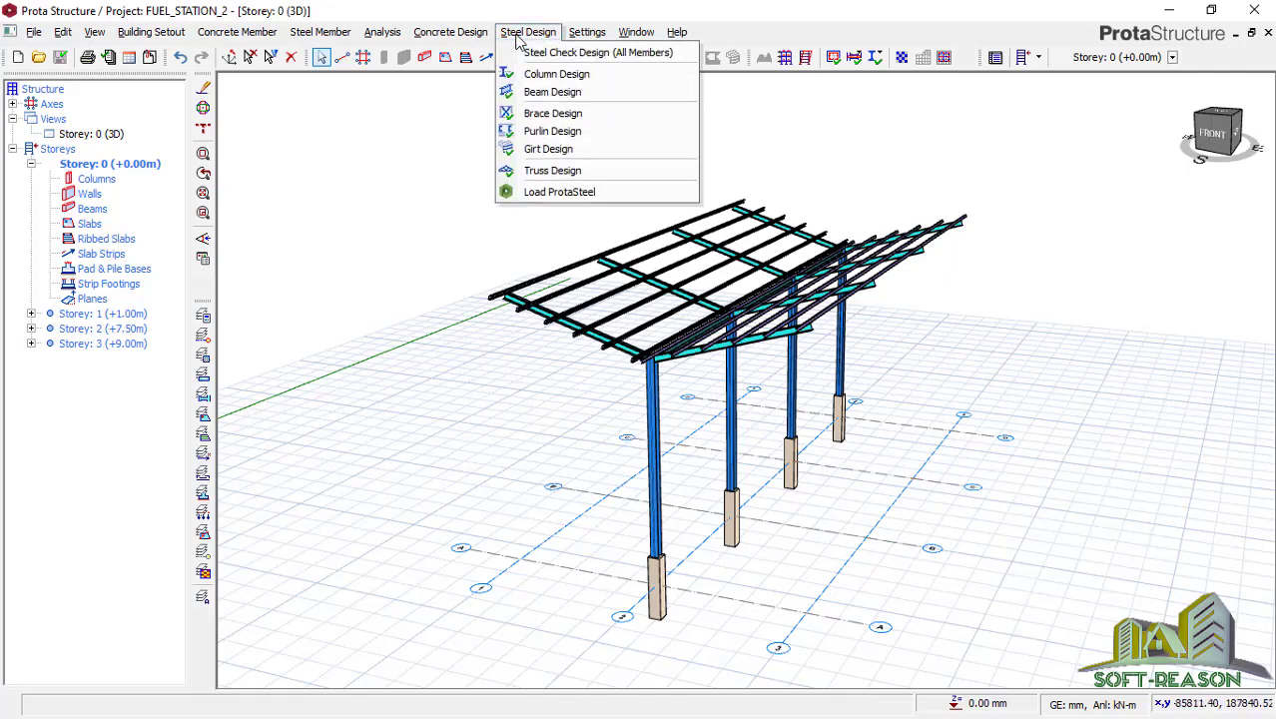
click(552, 80)
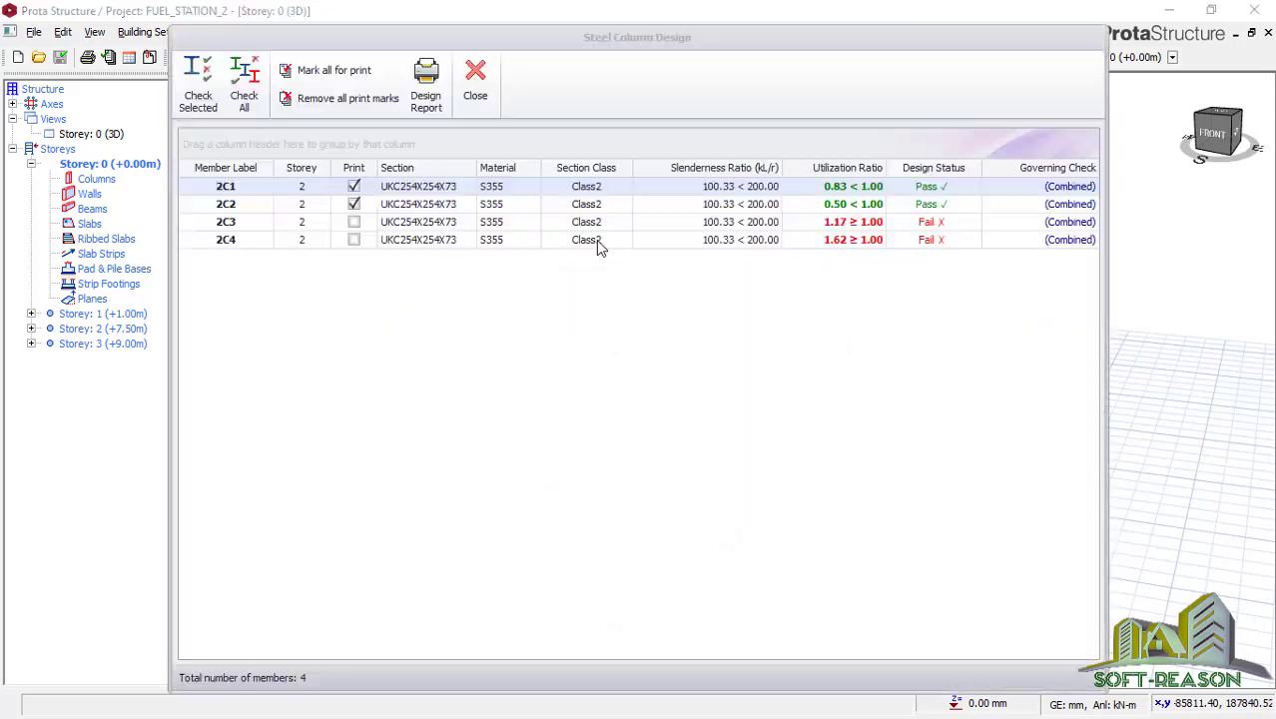
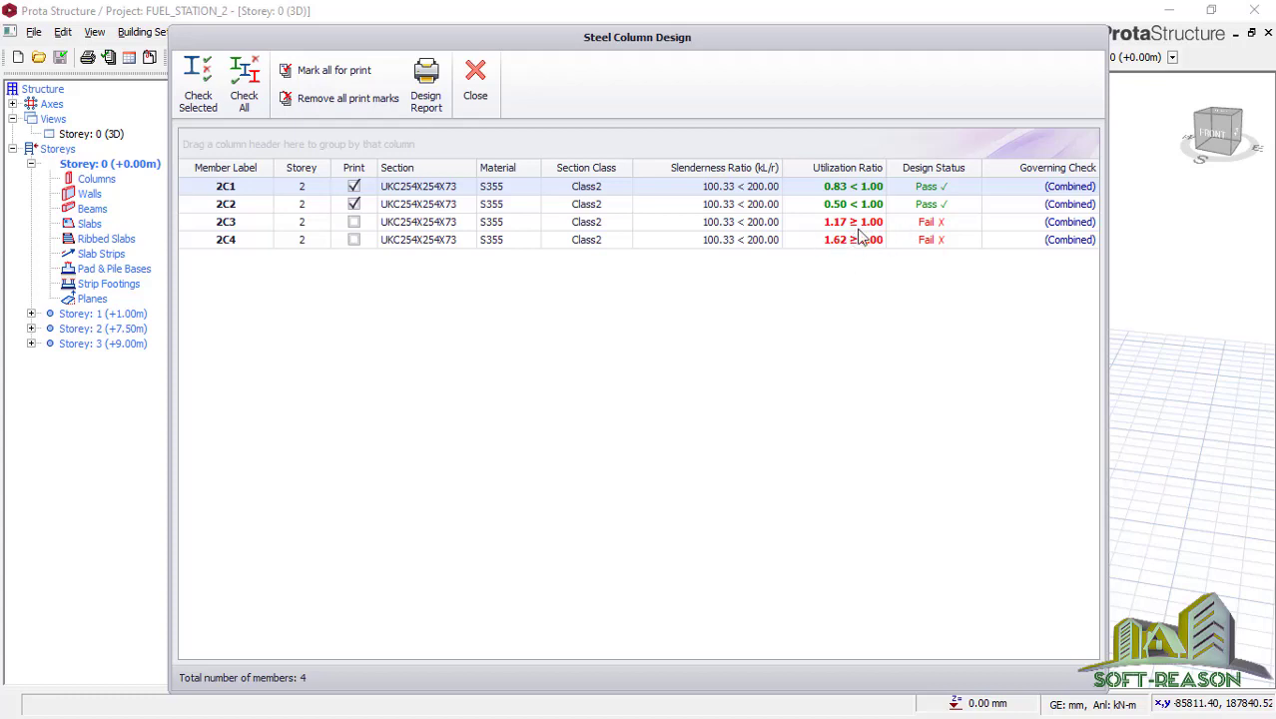
Change the section of steel column 2C3 to UKC254X254X89 and accept its updated design
click(784, 224)
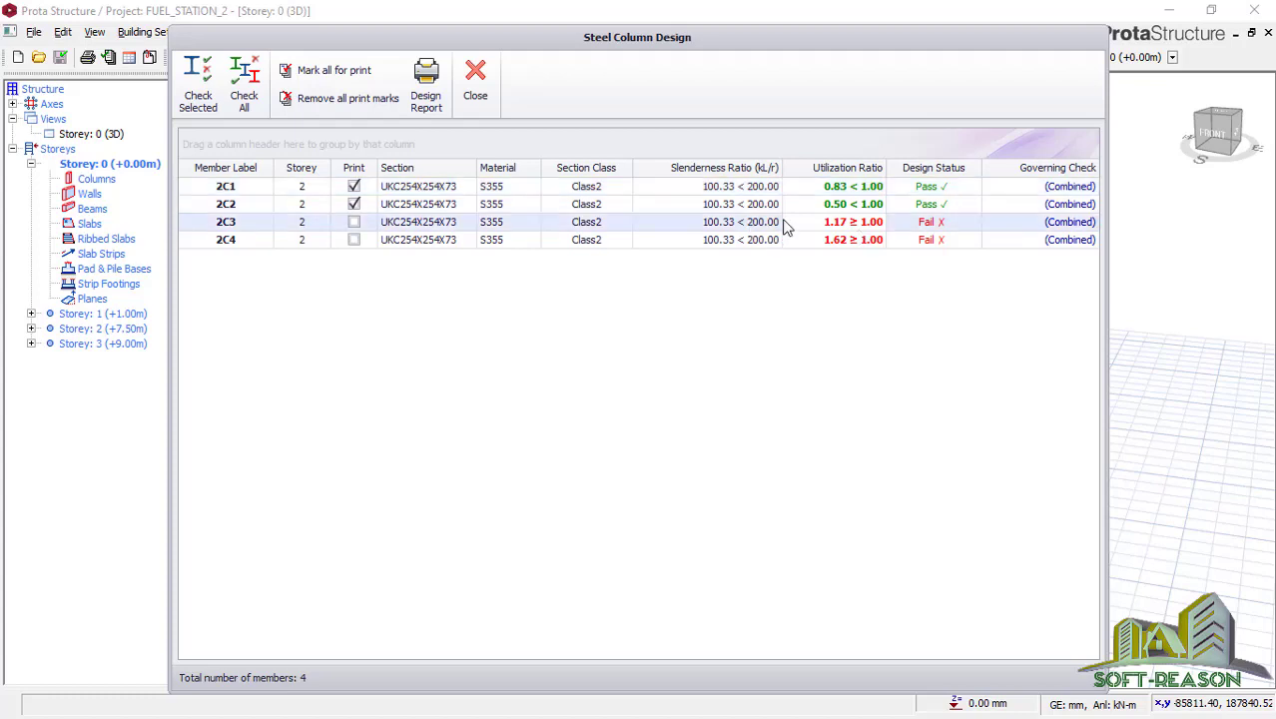
click(199, 100)
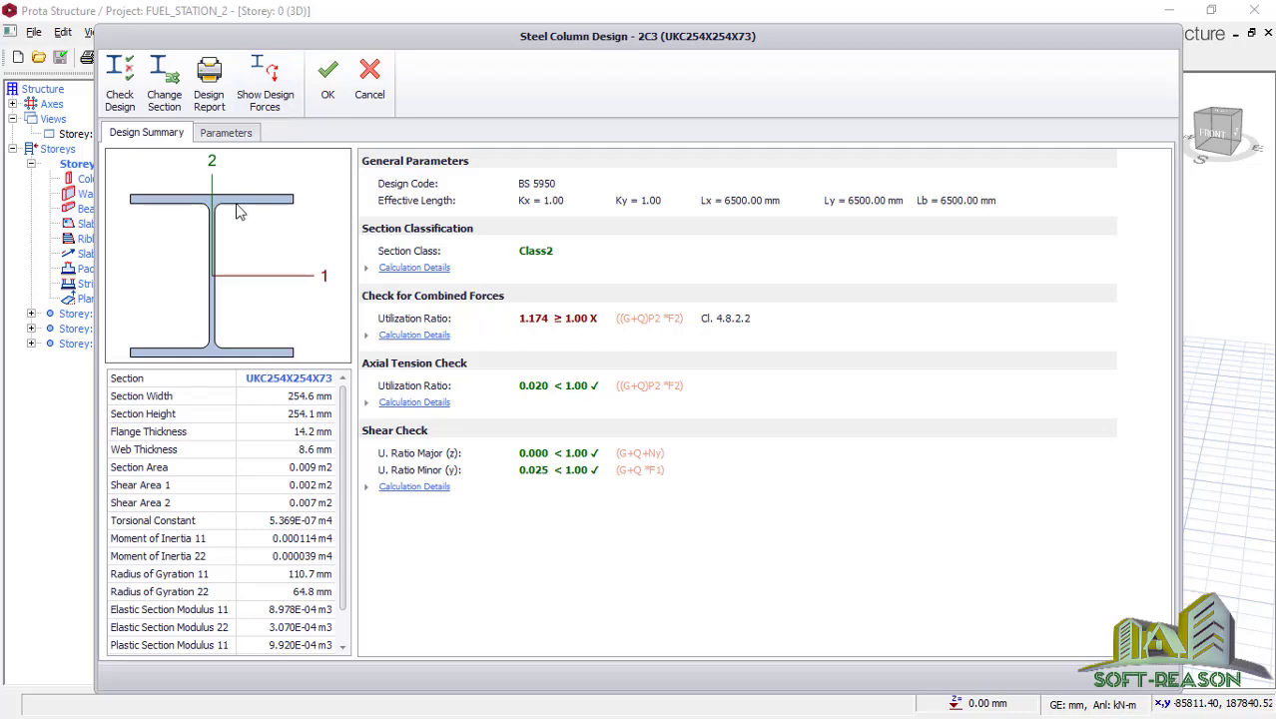
click(165, 82)
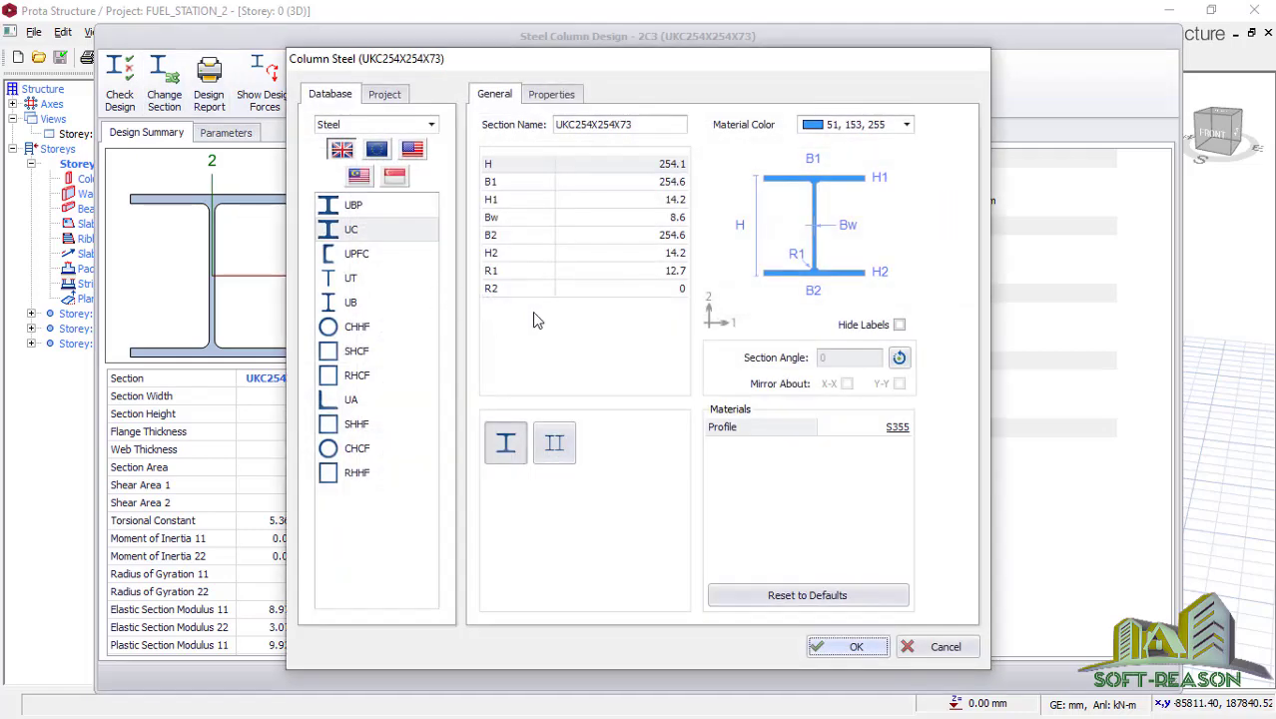
click(351, 231)
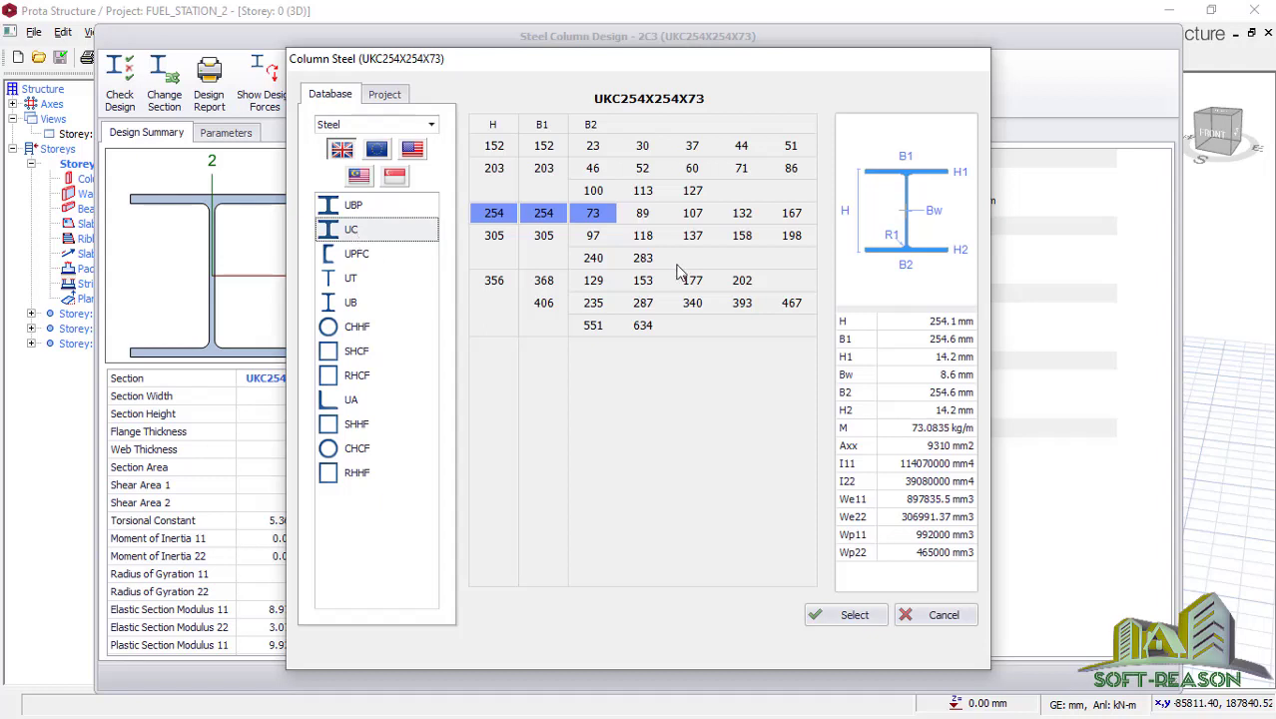
click(643, 218)
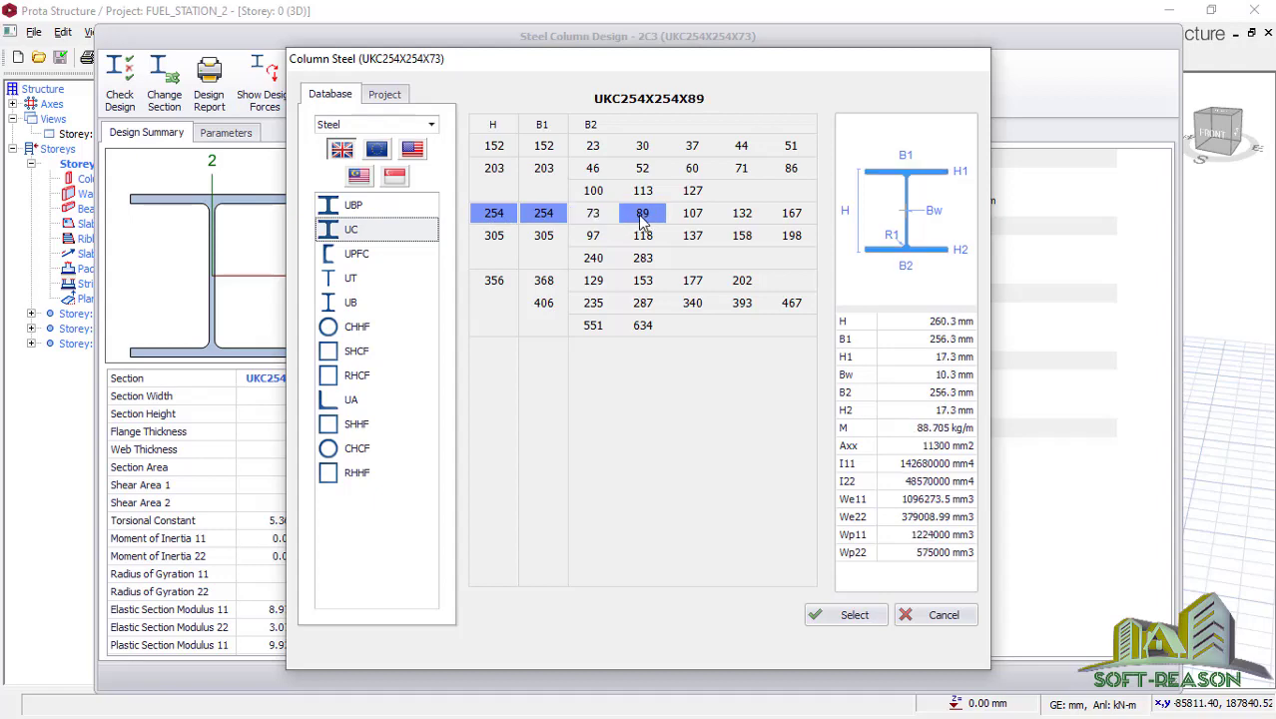
click(841, 614)
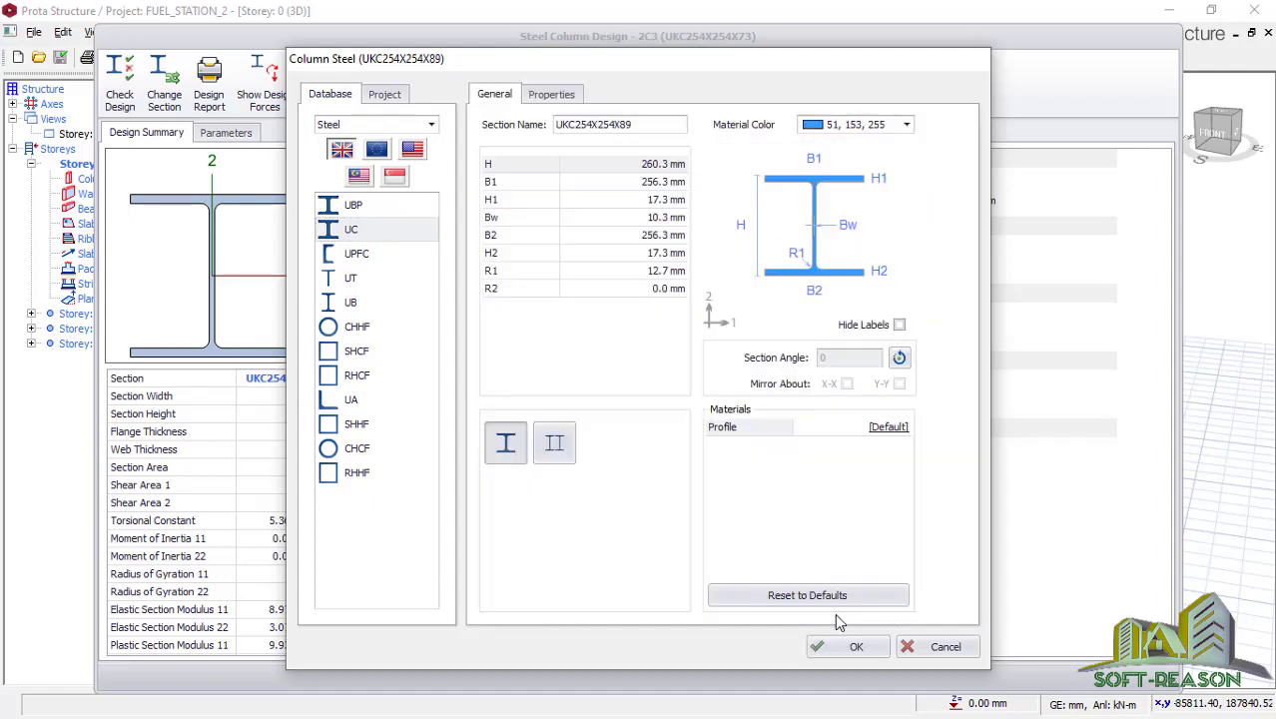
click(856, 647)
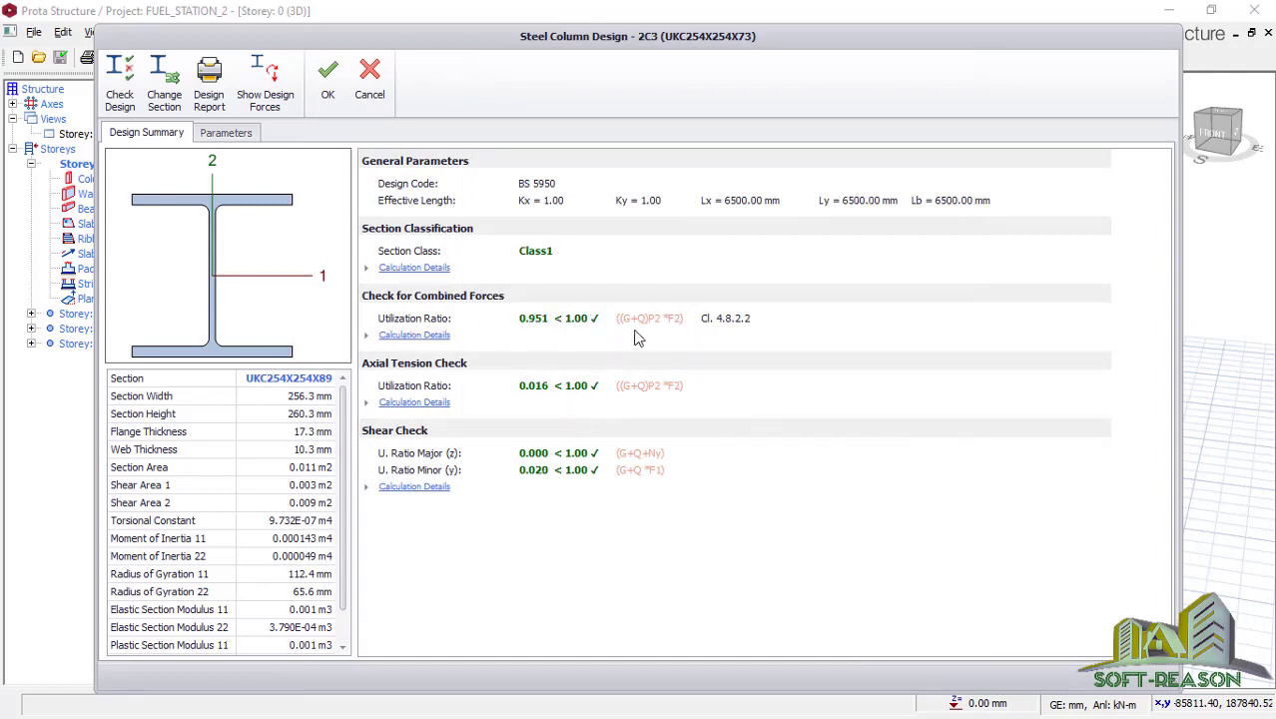
click(327, 75)
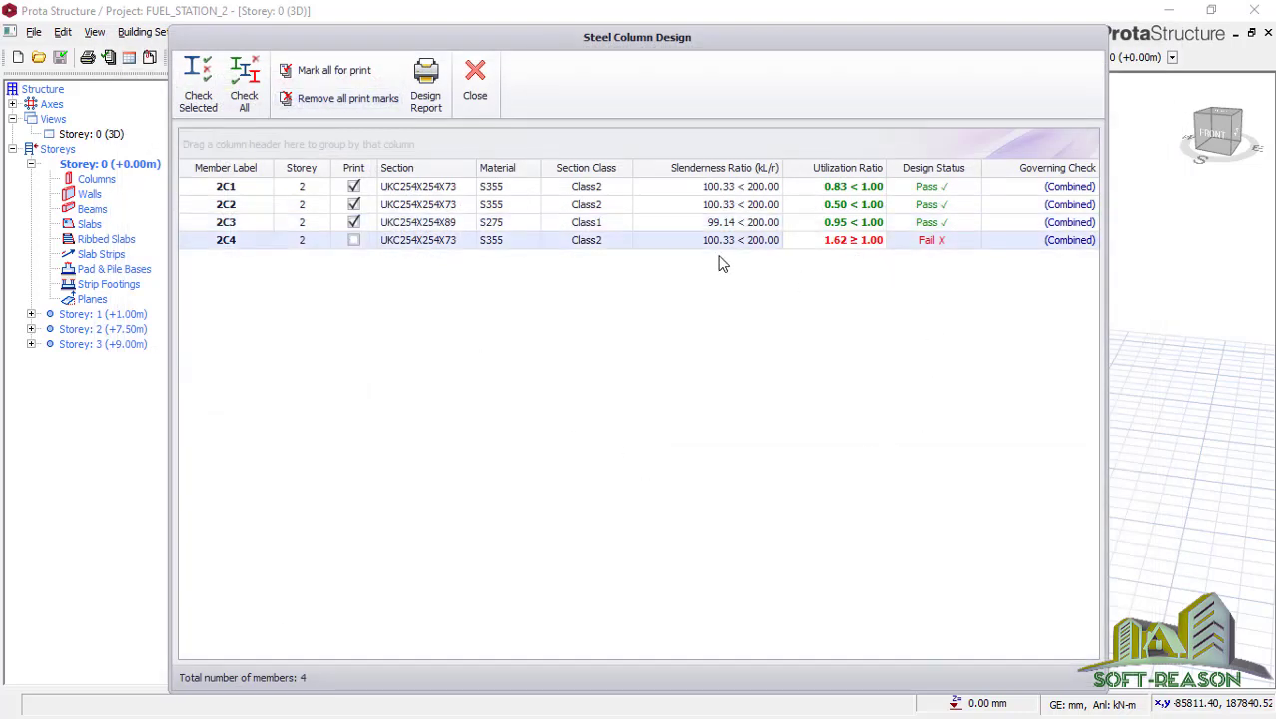
Change the section of steel column 2C4 to UKC254X254X89 and recheck its design
click(194, 104)
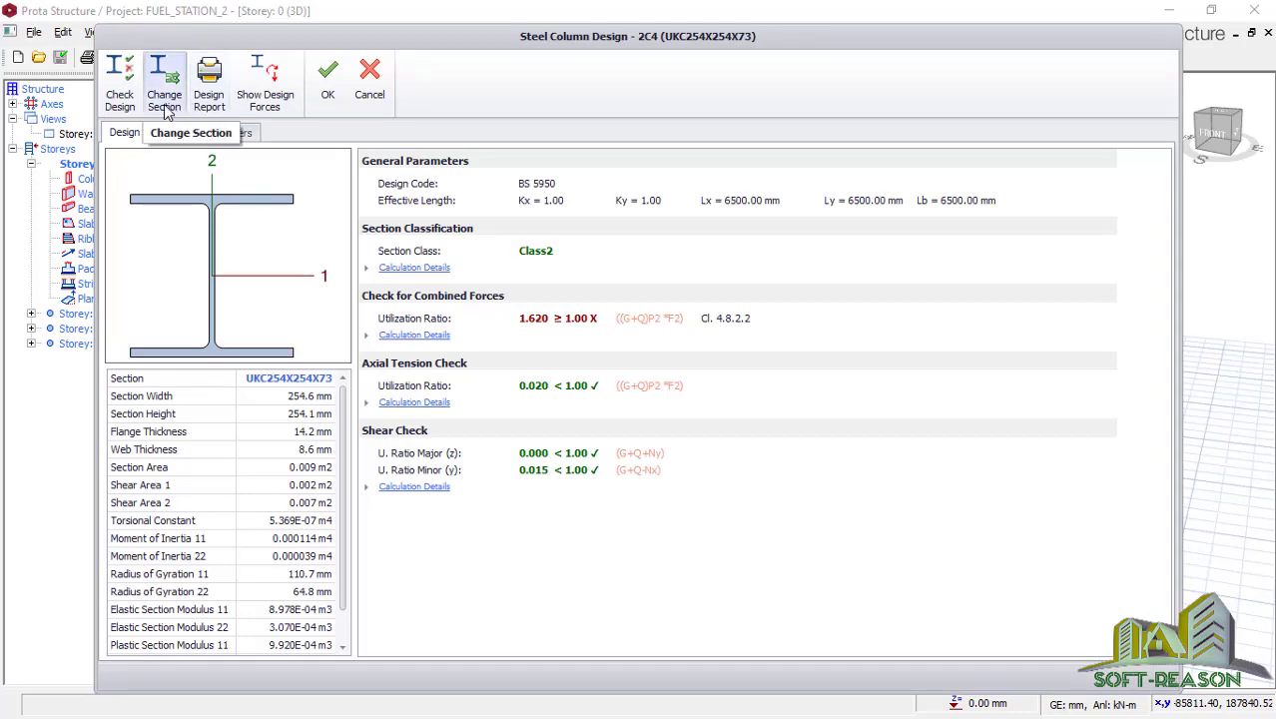
click(166, 110)
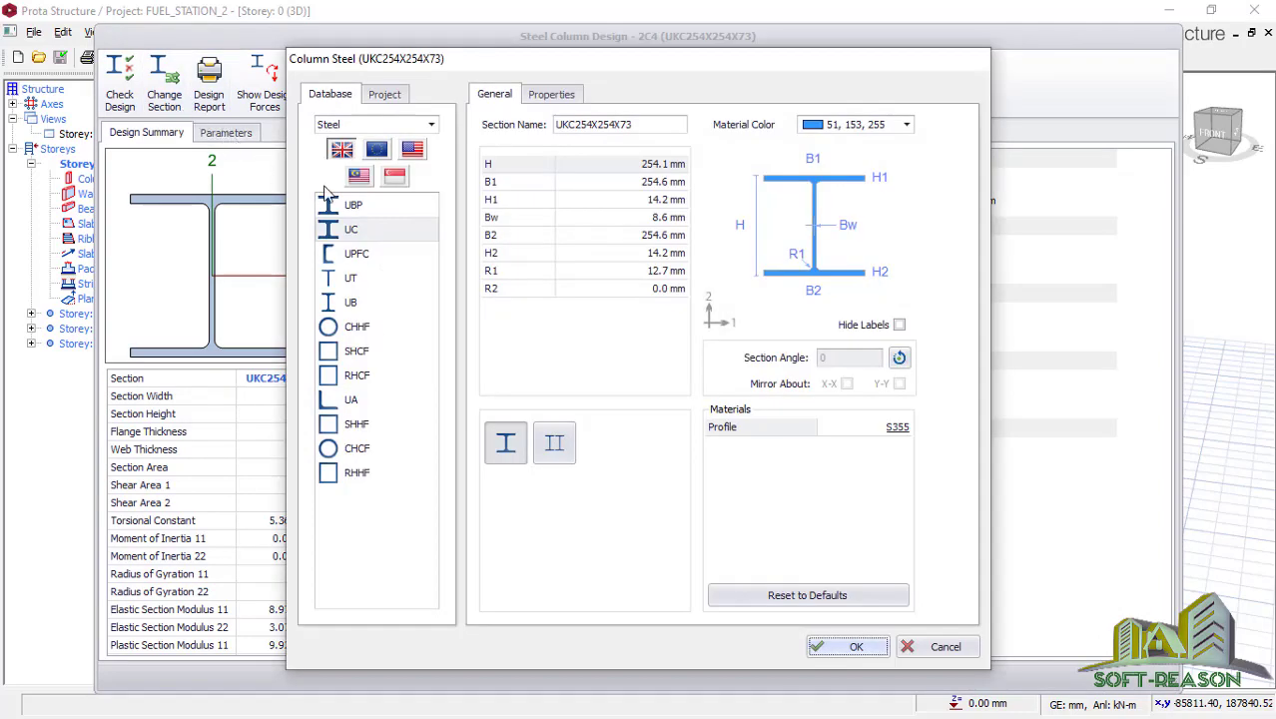
click(362, 238)
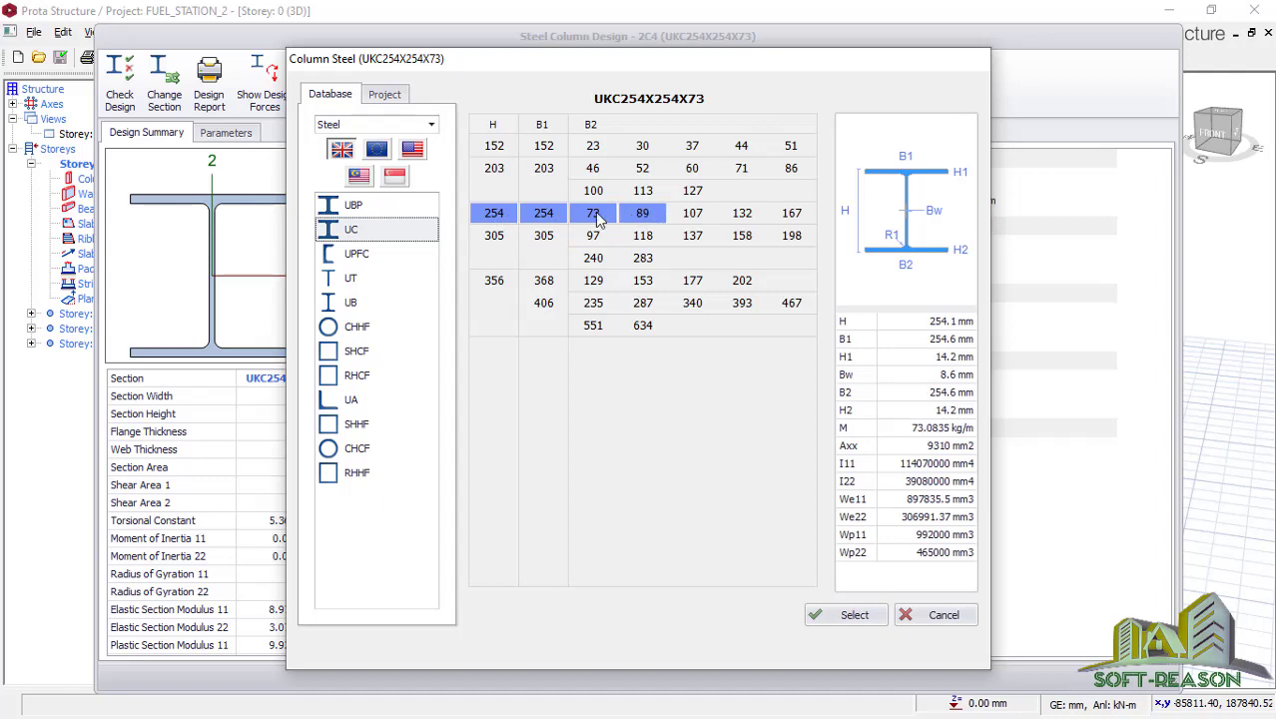
click(644, 215)
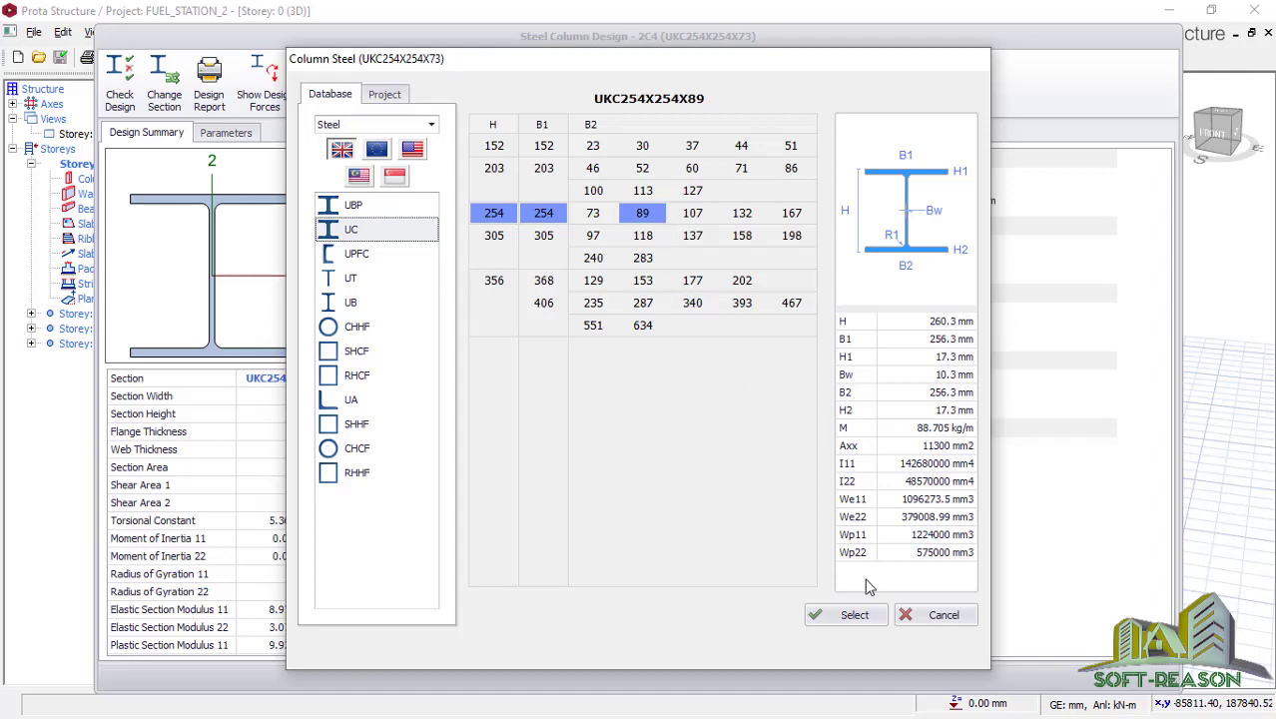
click(853, 614)
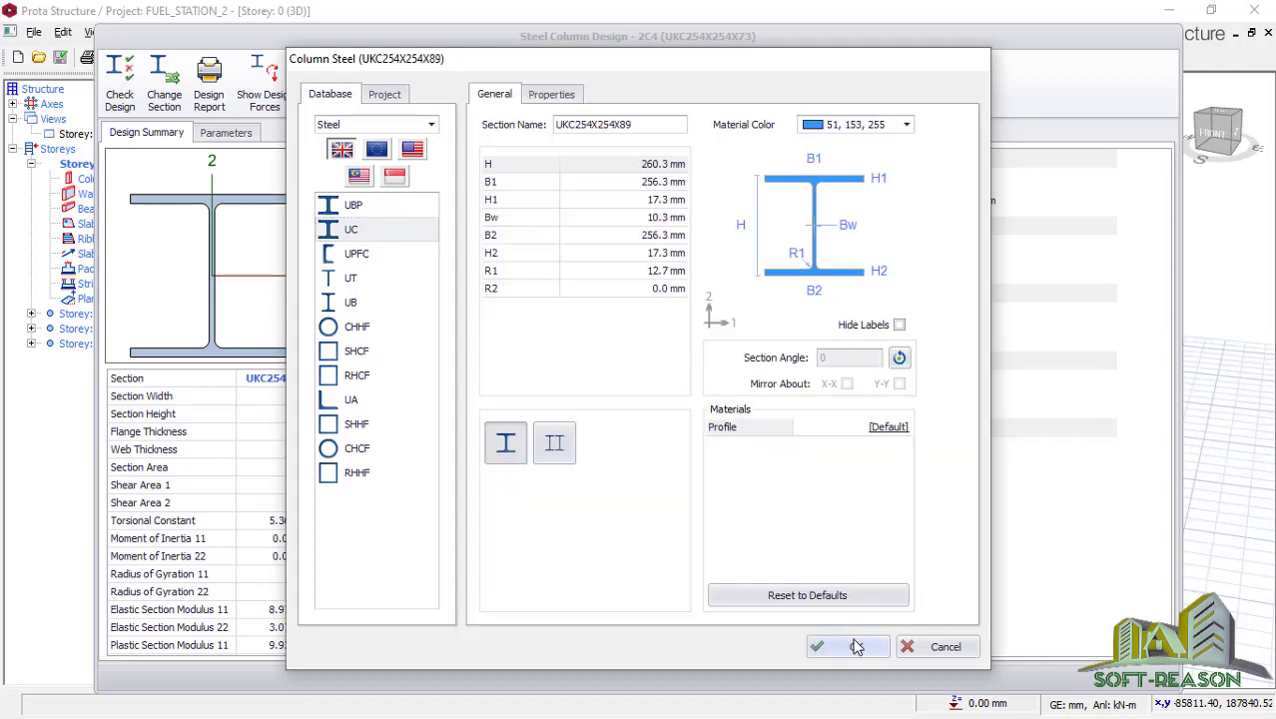
click(855, 653)
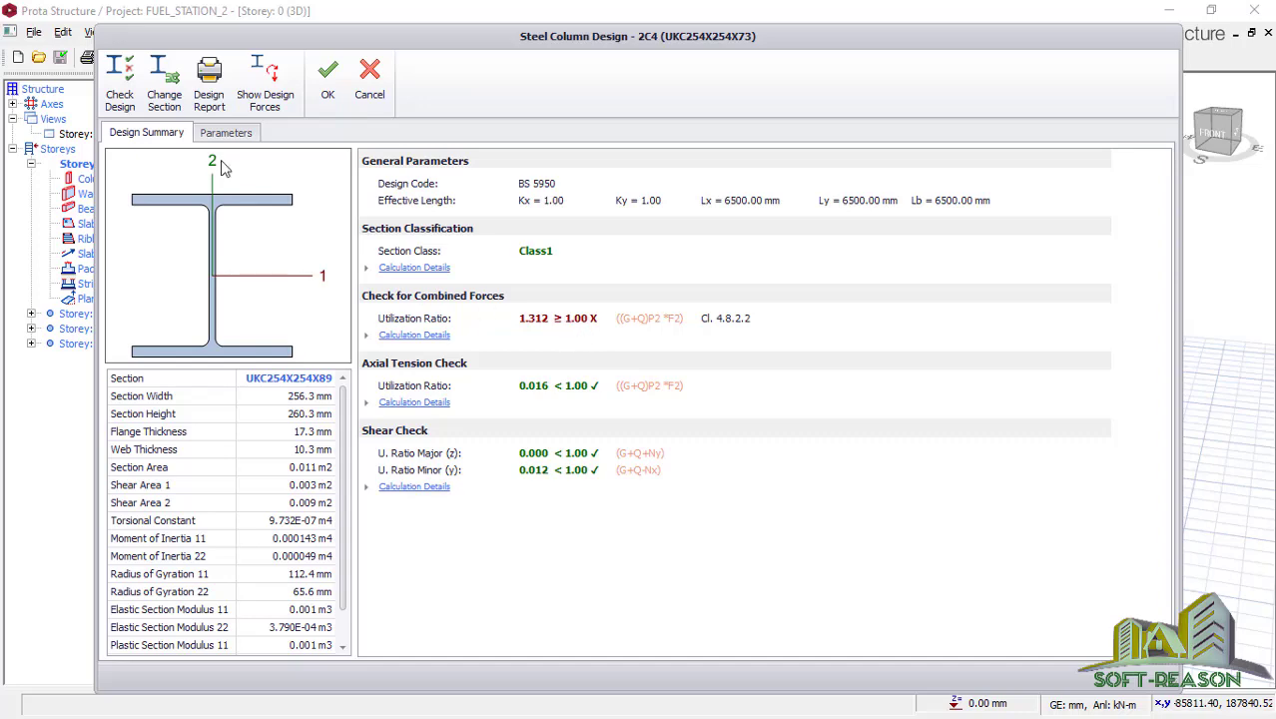
Try section UKC254X254X107 from the UK UC range on steel column 2C4 and recheck its design
click(169, 100)
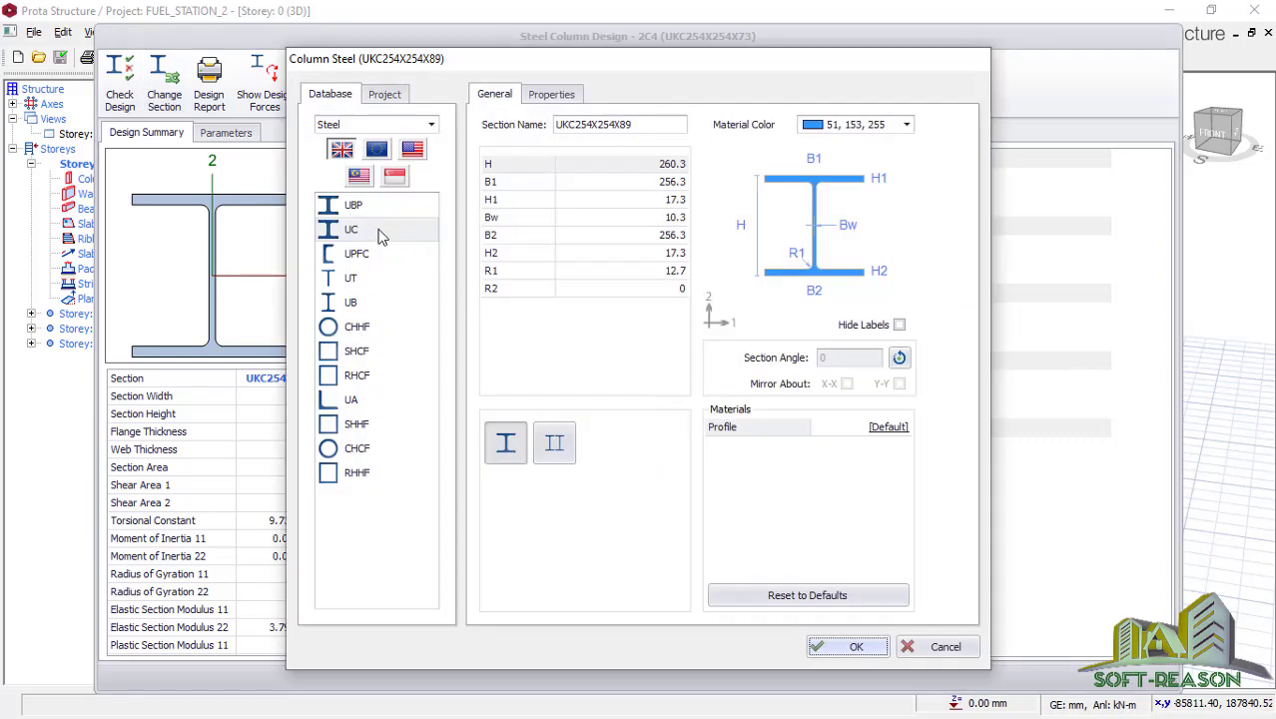
click(379, 232)
click(692, 218)
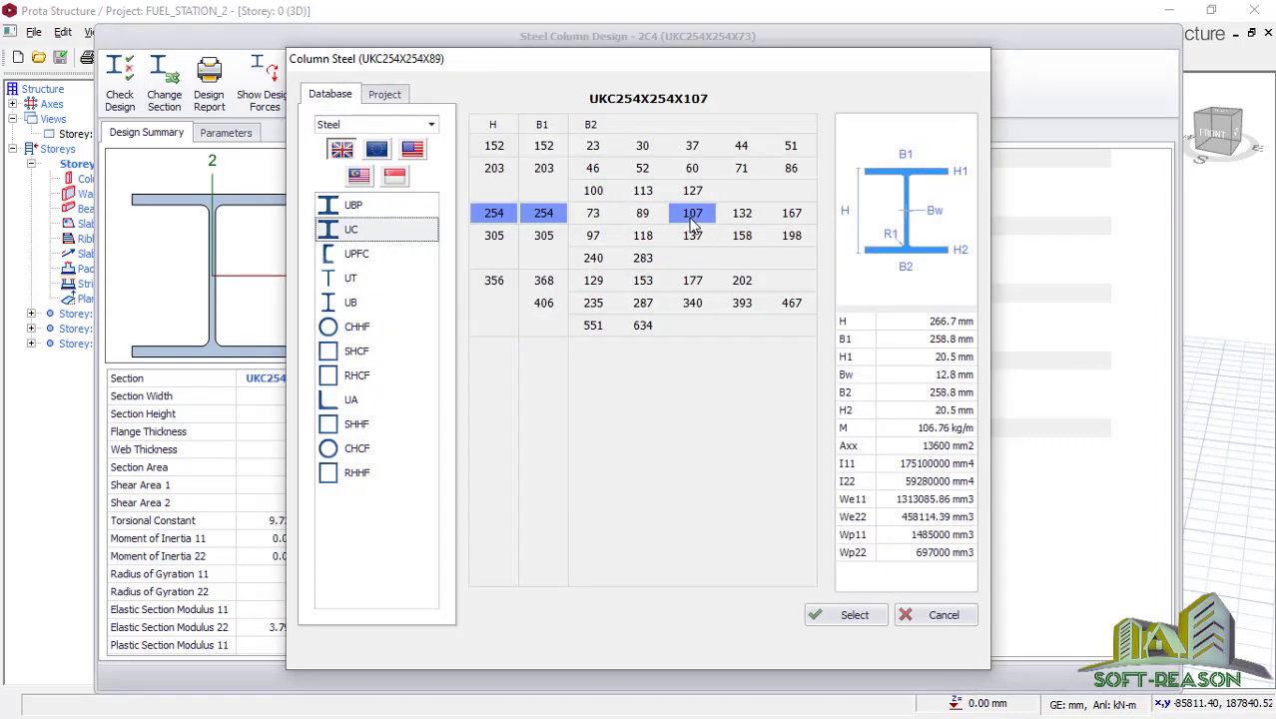
click(854, 616)
click(845, 647)
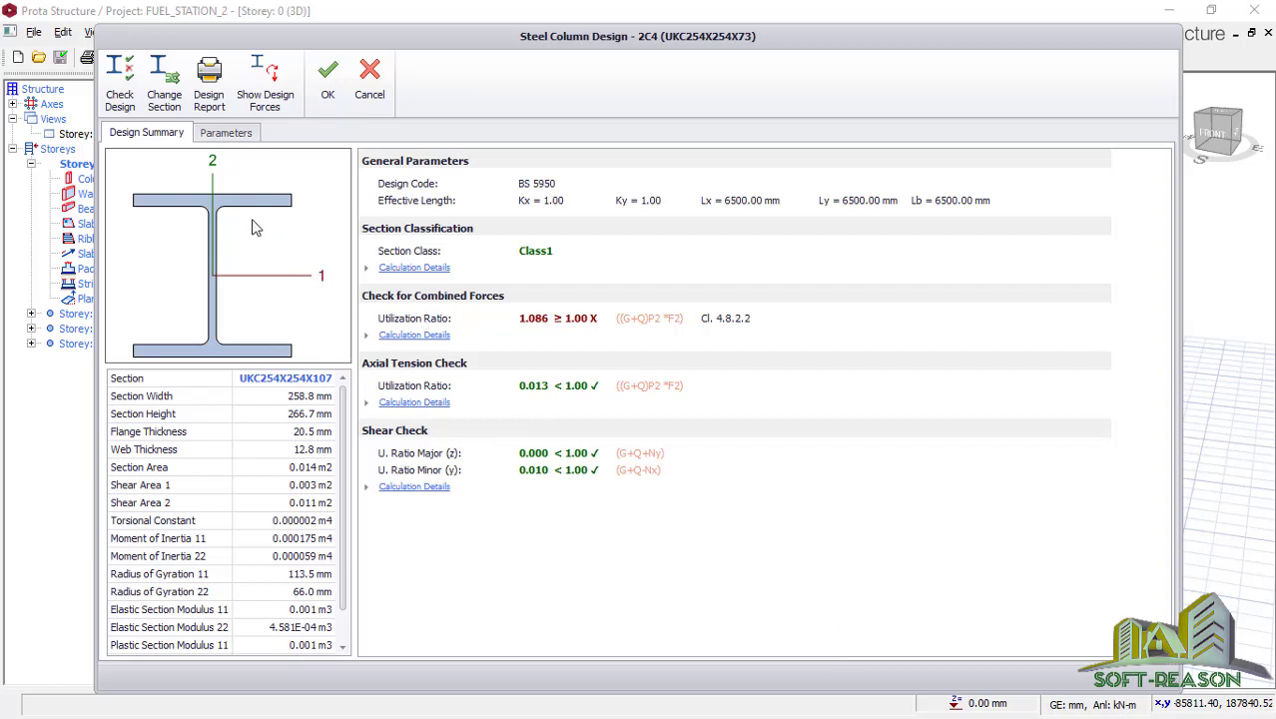
click(115, 104)
Change the section of steel column 2C4 to UKC254X254X132 and accept its updated design
click(164, 85)
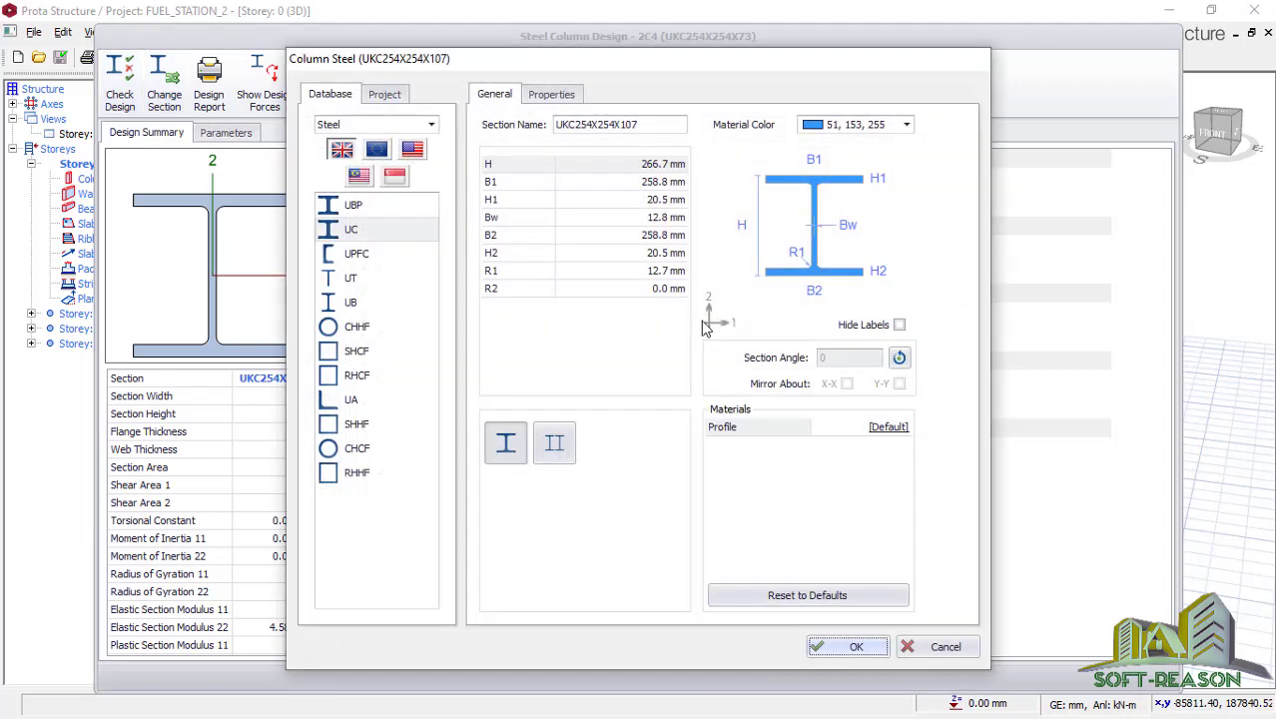
click(356, 226)
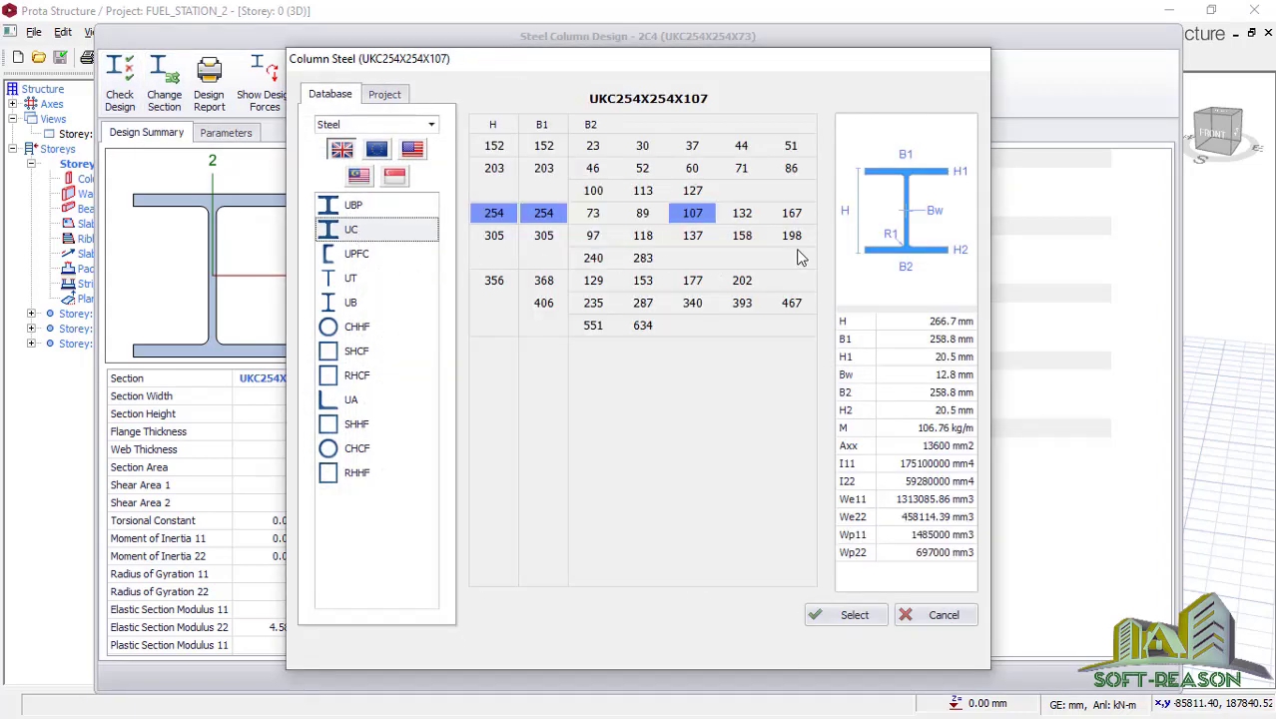
click(744, 219)
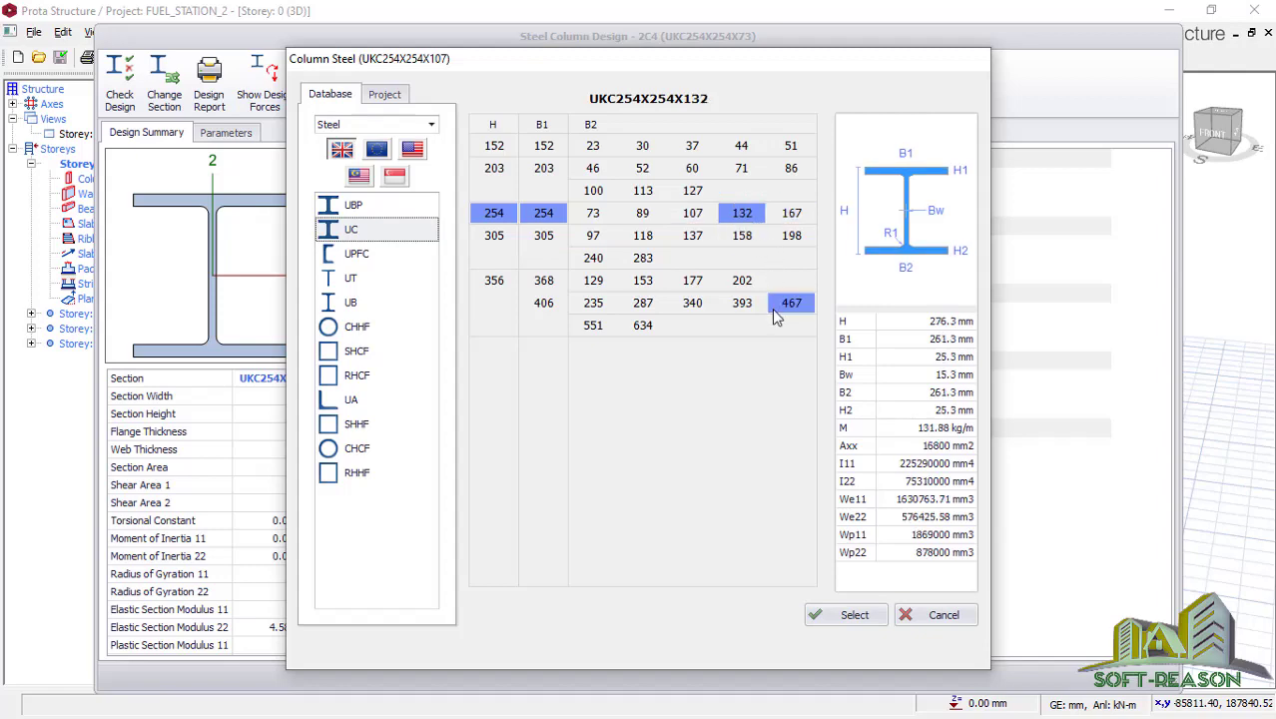
click(854, 615)
click(859, 647)
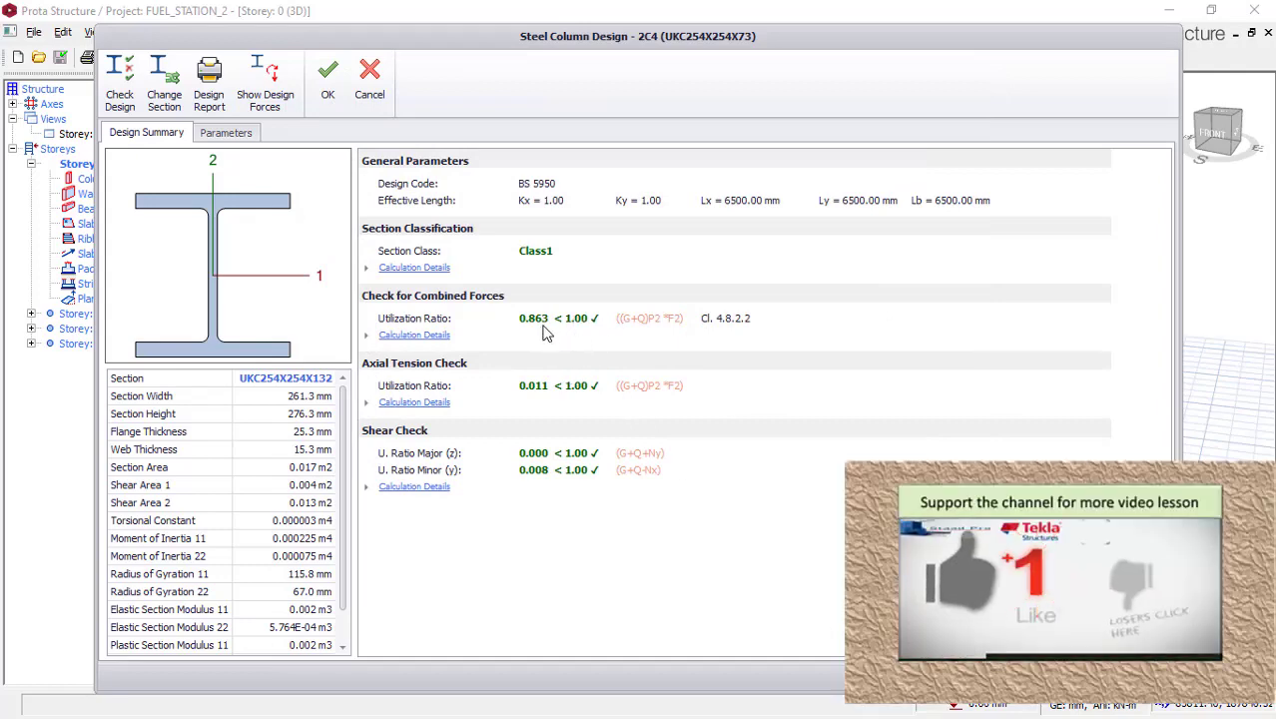
click(327, 80)
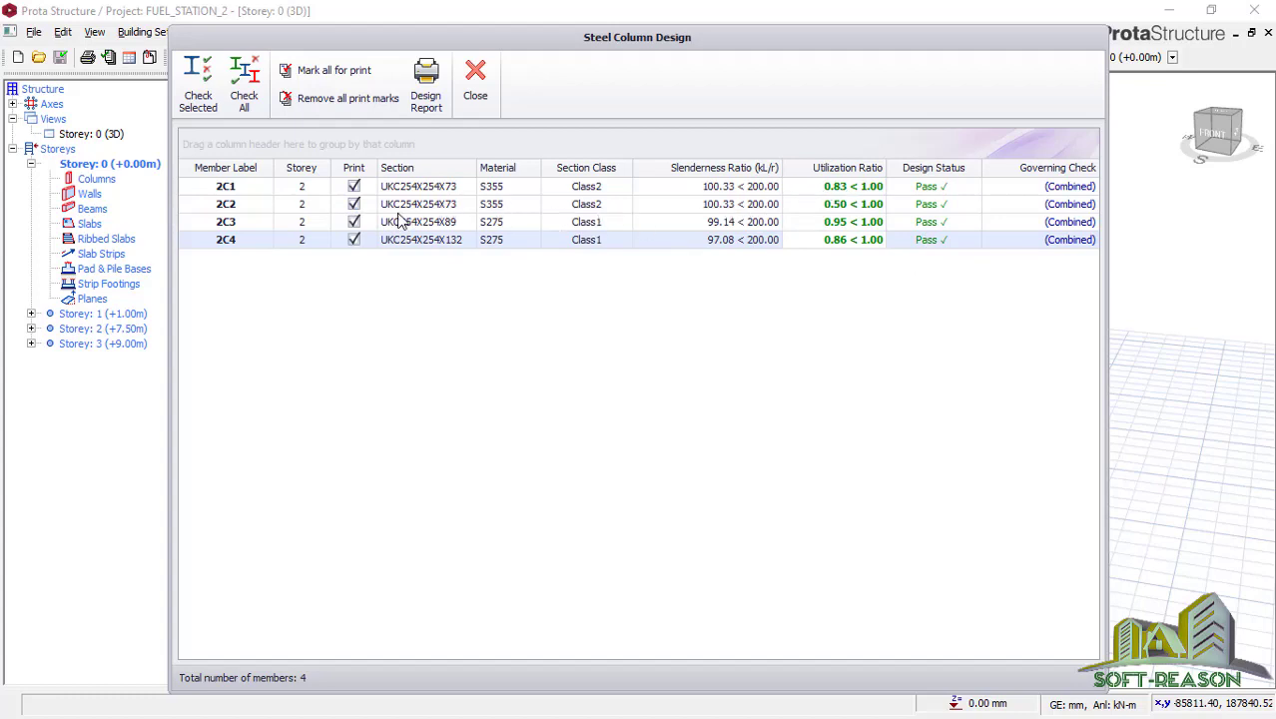
Leave the steel column results, bring up the steel beam design and open the design check of beam 3B2
click(480, 78)
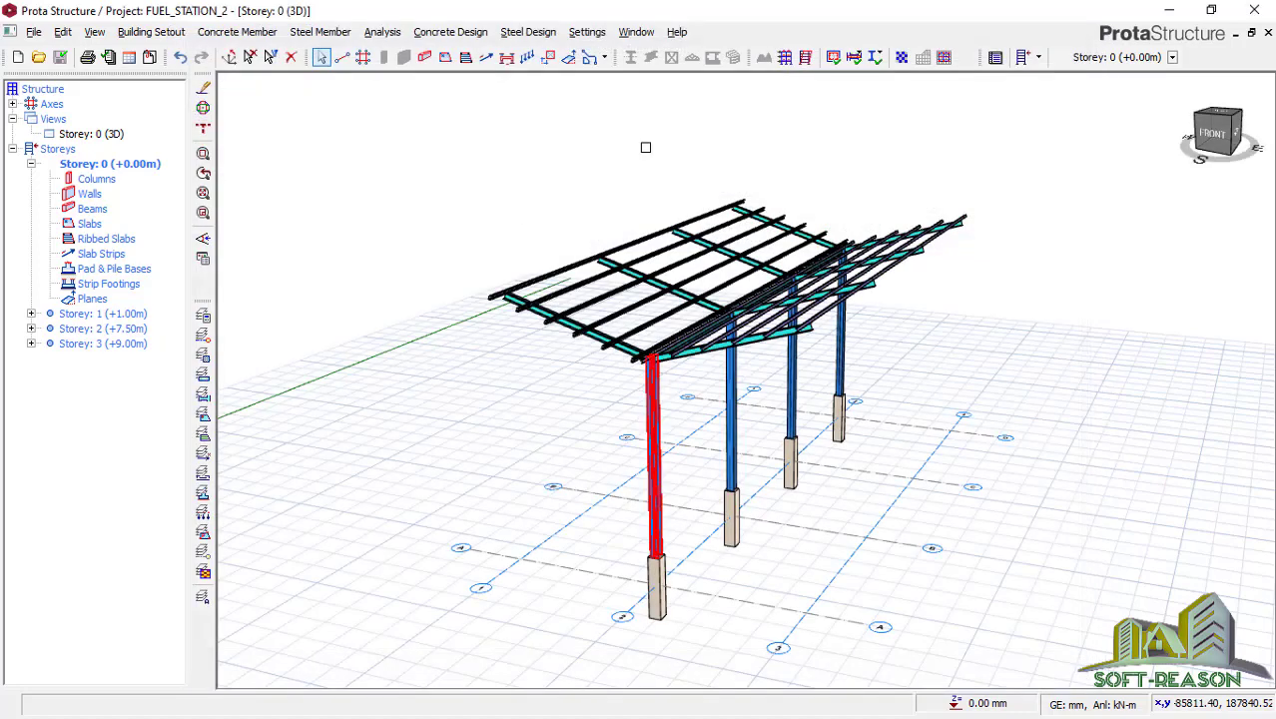
click(530, 32)
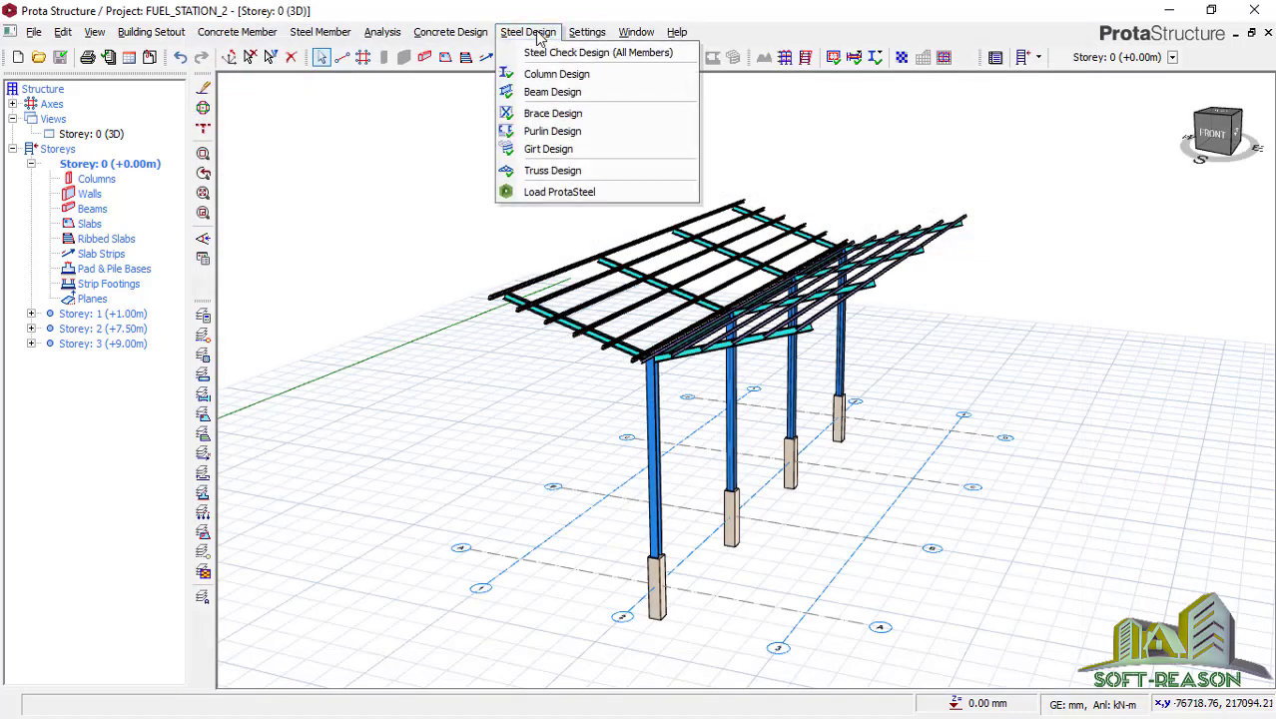
click(549, 92)
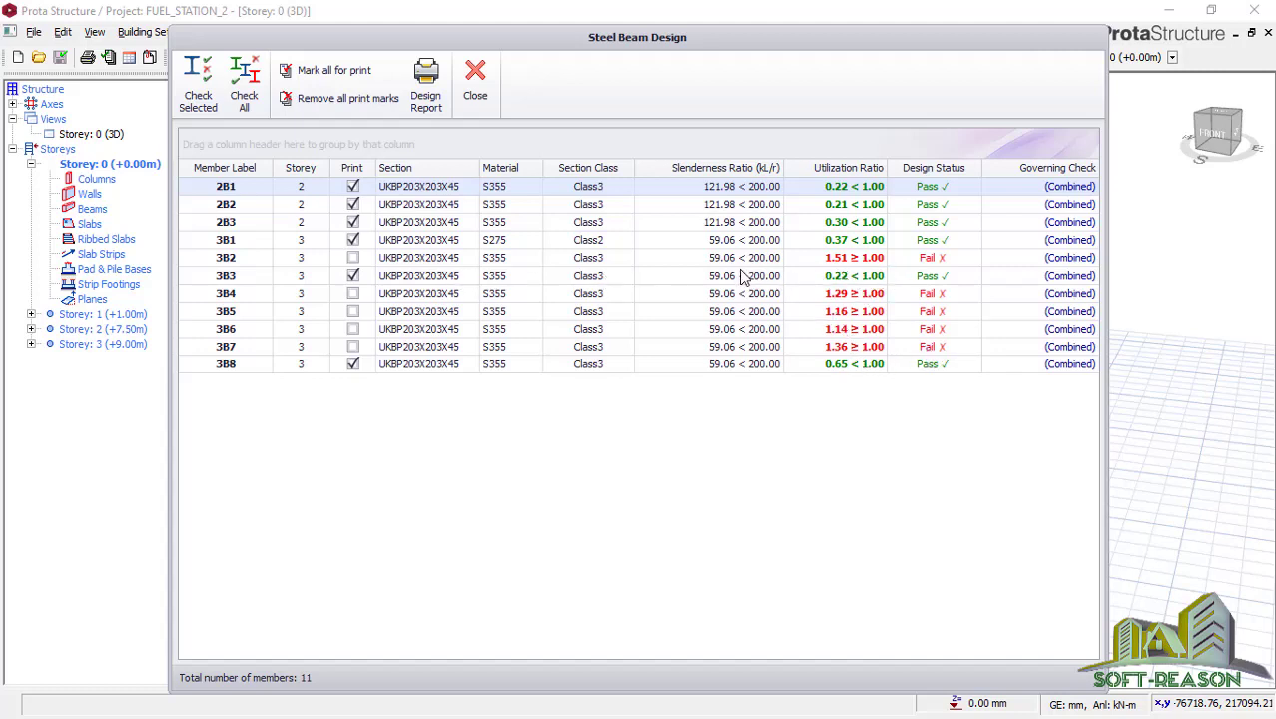
click(822, 262)
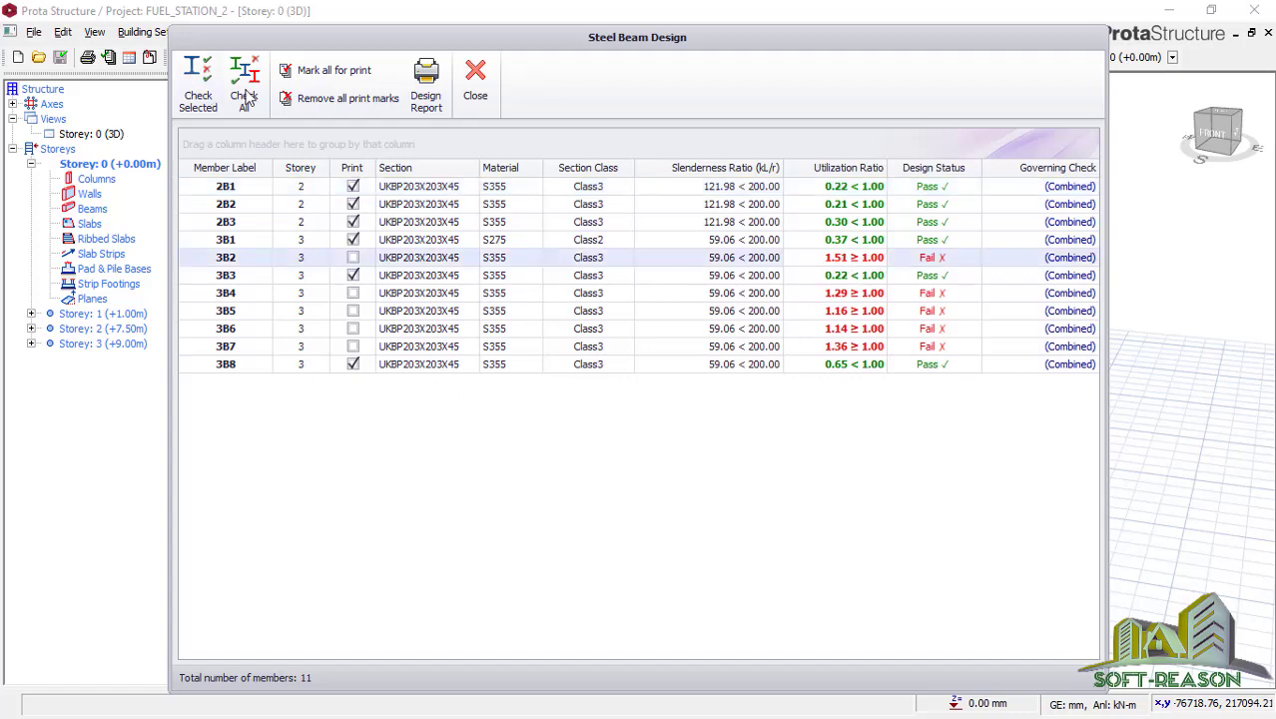
click(198, 95)
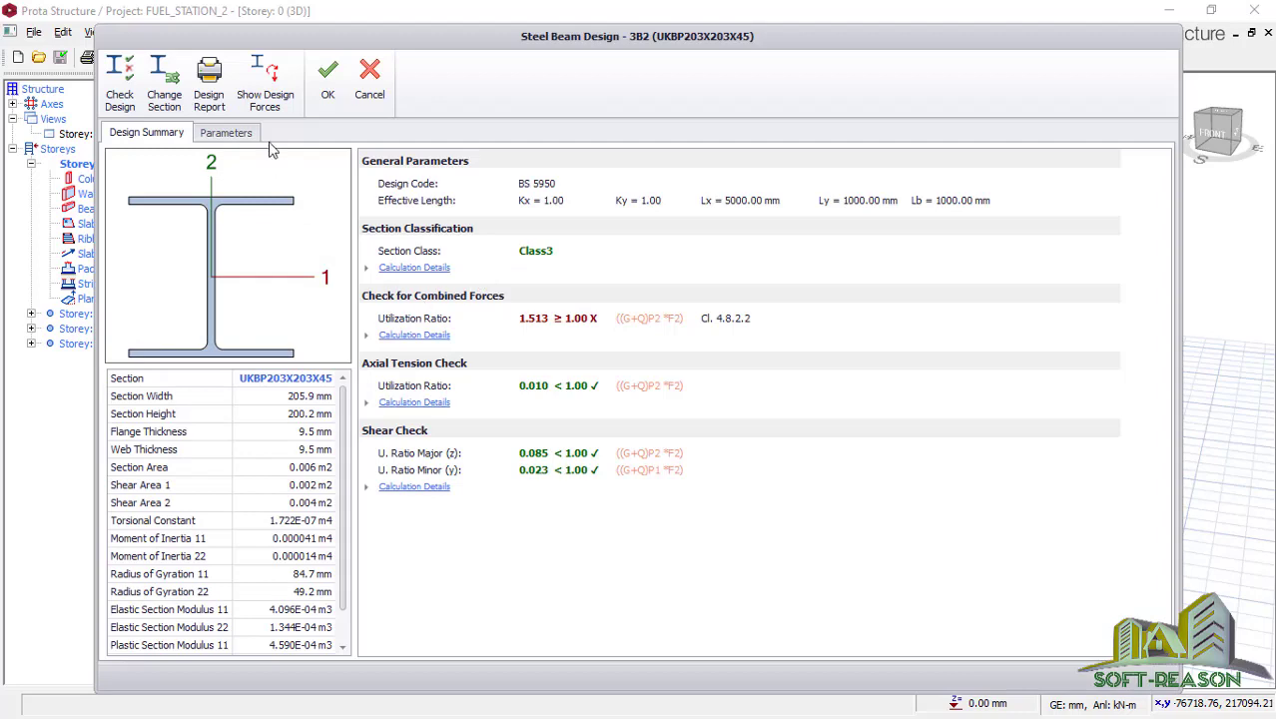
Try section UKBP203X203X54 from the UK UBP range on steel beam 3B2
click(175, 102)
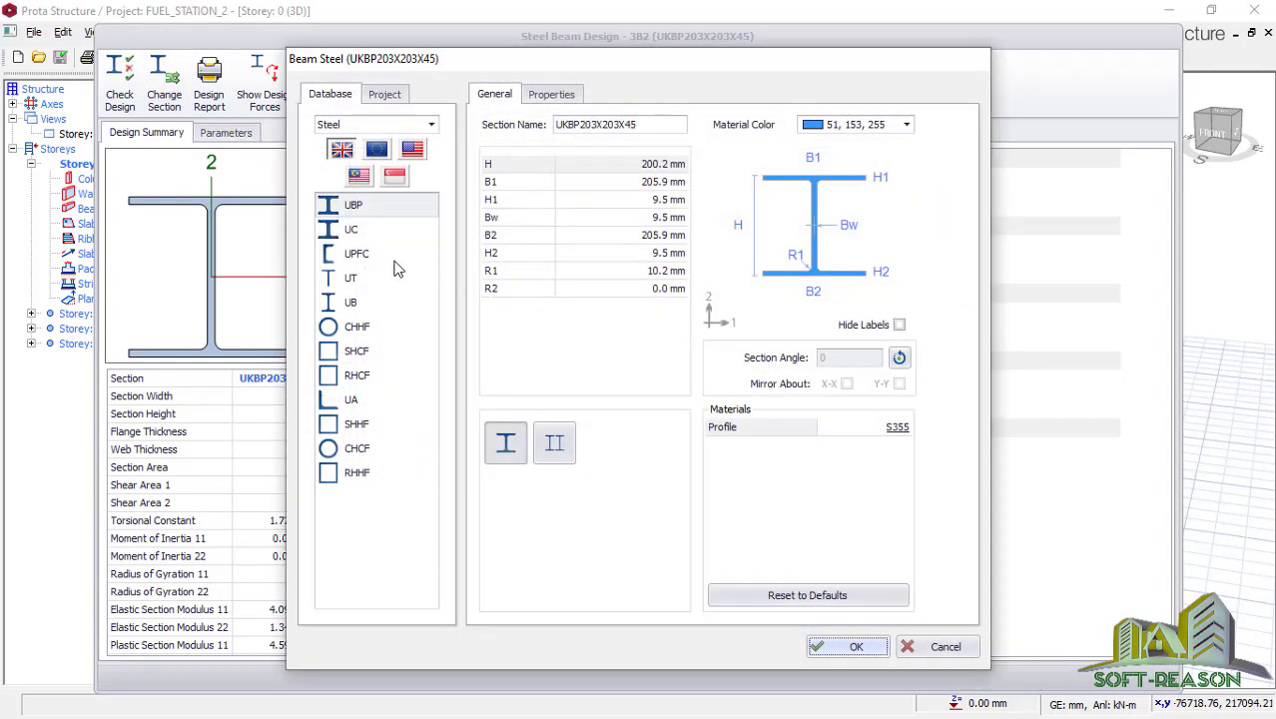
click(355, 206)
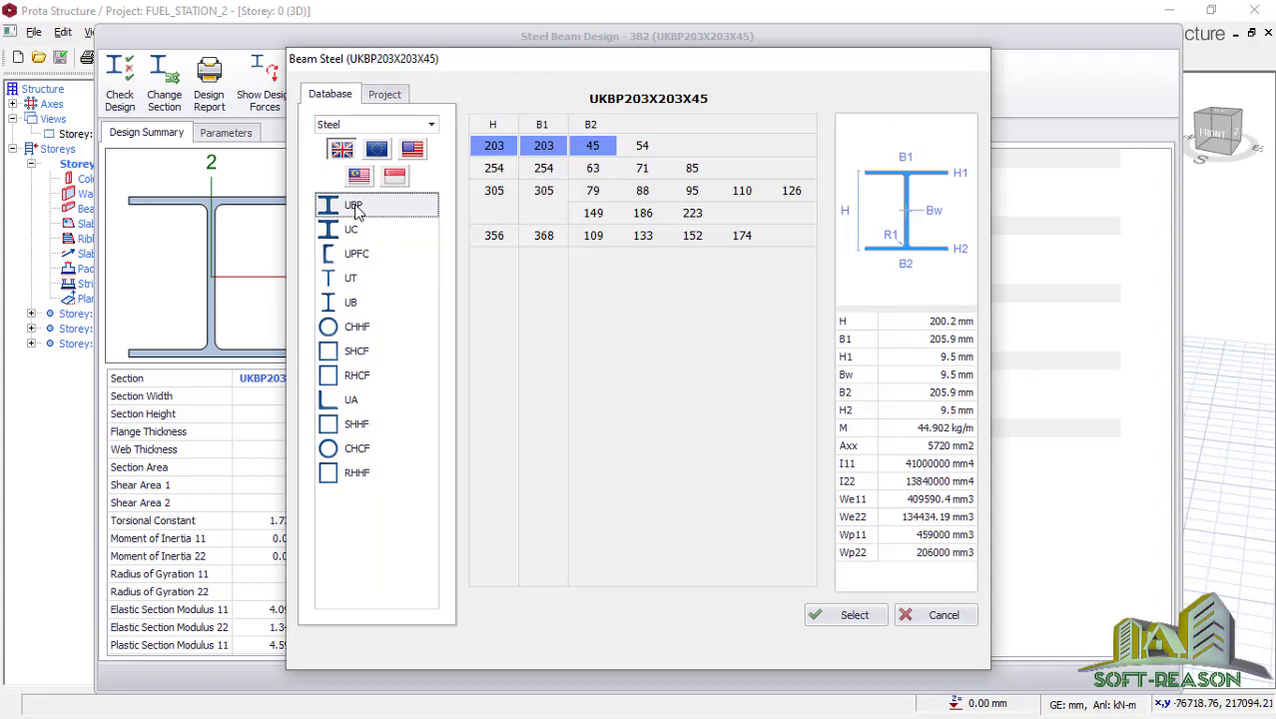
click(642, 146)
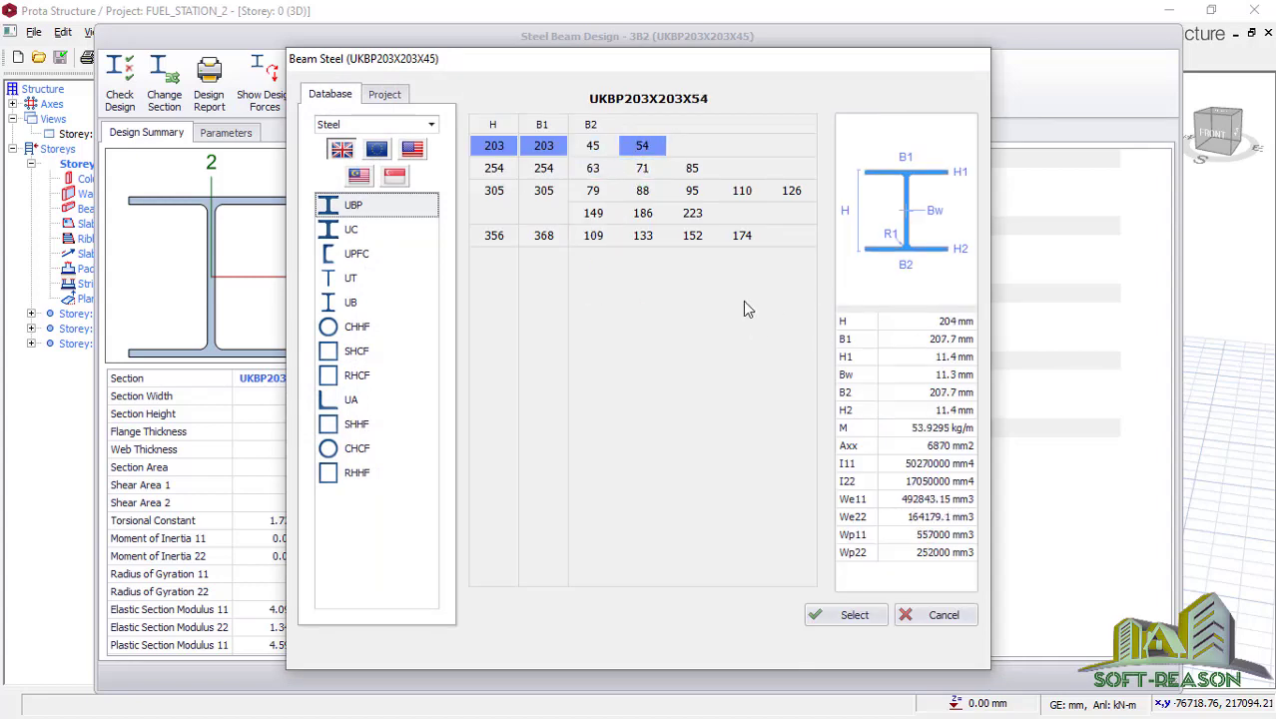
click(852, 614)
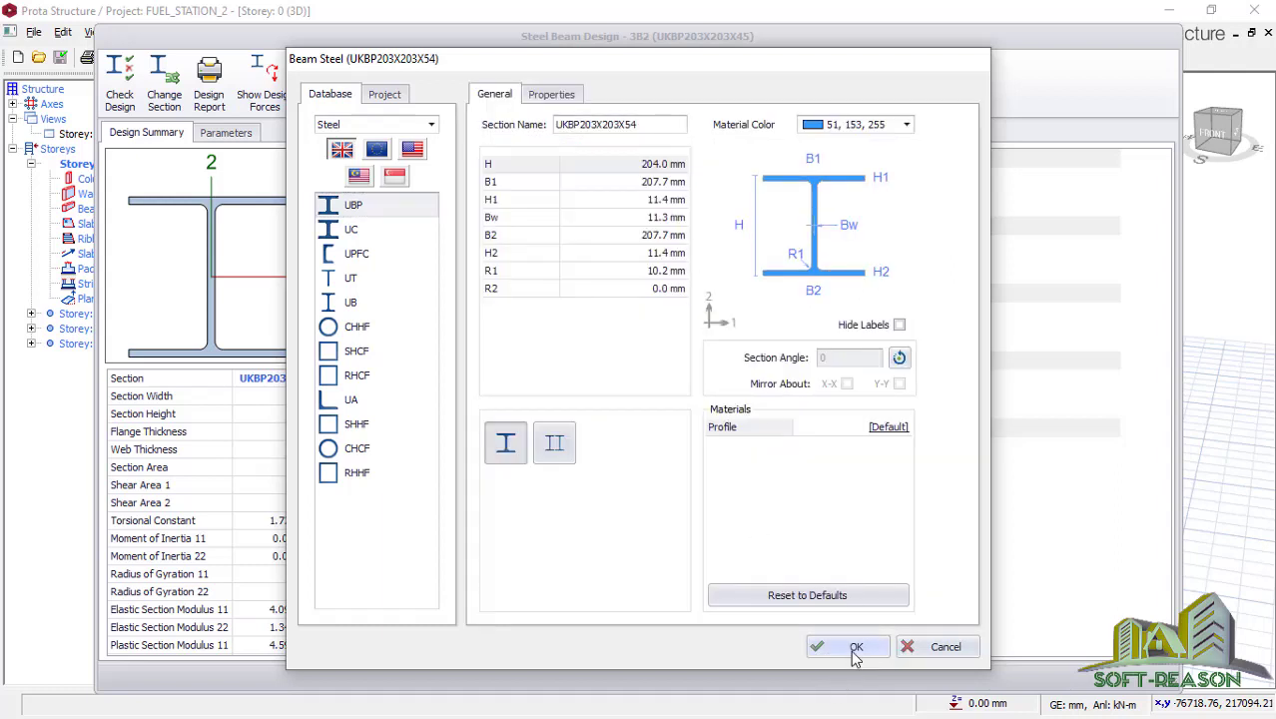
click(854, 647)
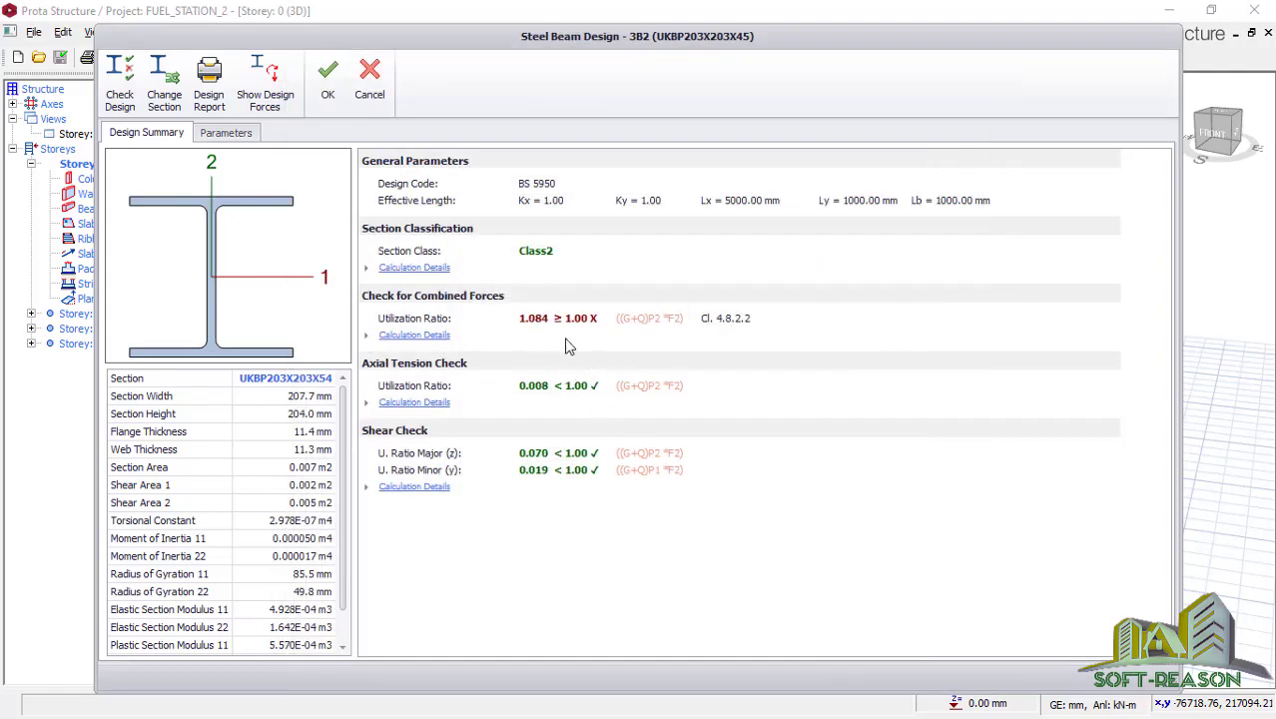
Change the section of steel beam 3B2 to UKBP254X254X63 and accept its updated design
click(178, 97)
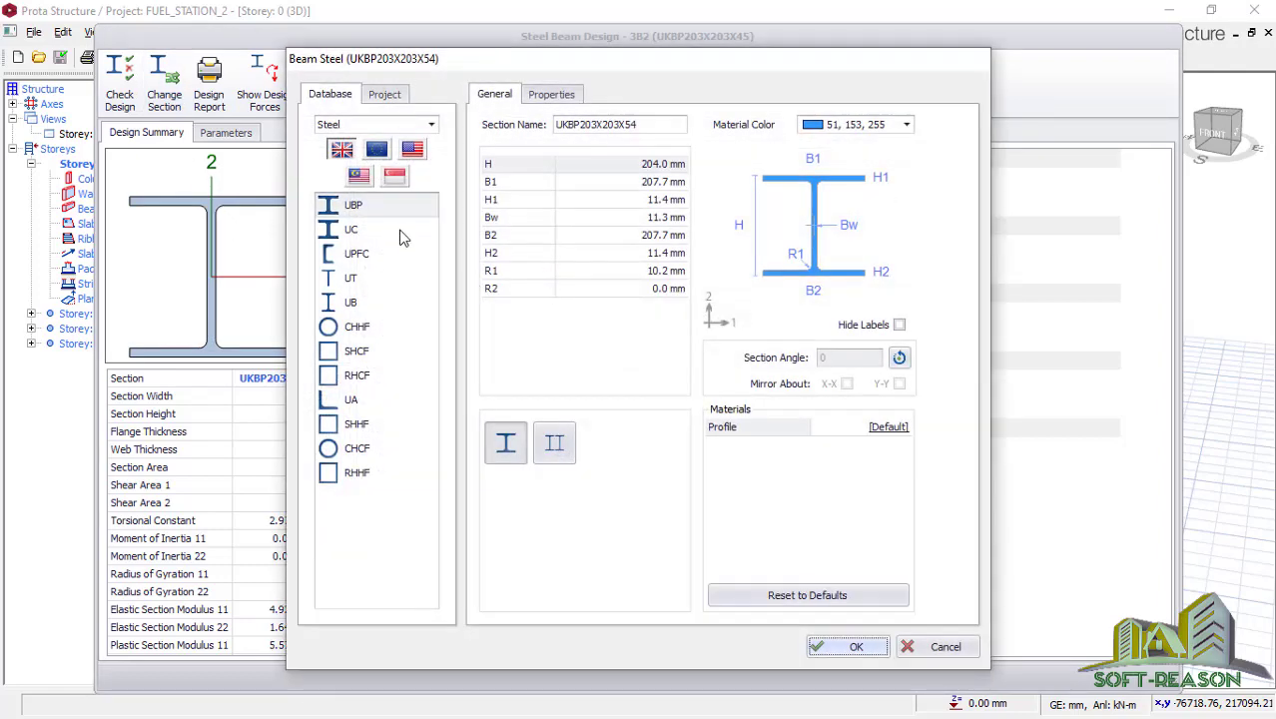
click(366, 210)
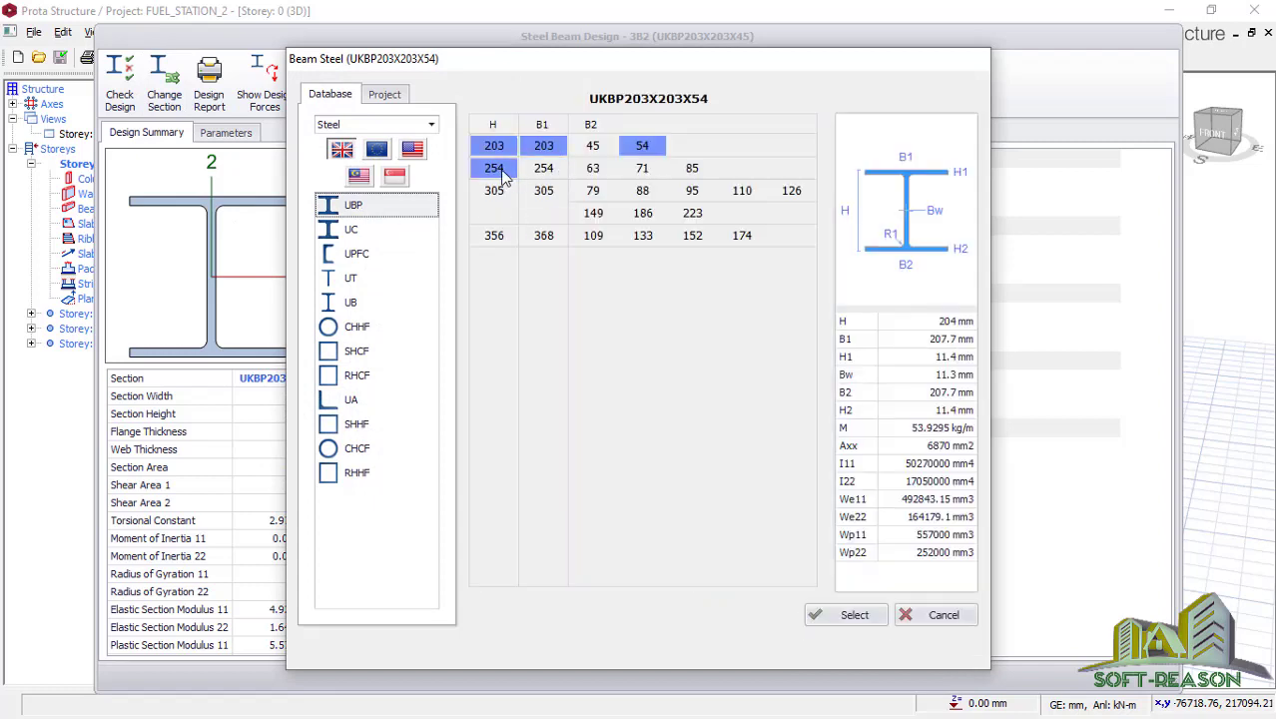
click(504, 172)
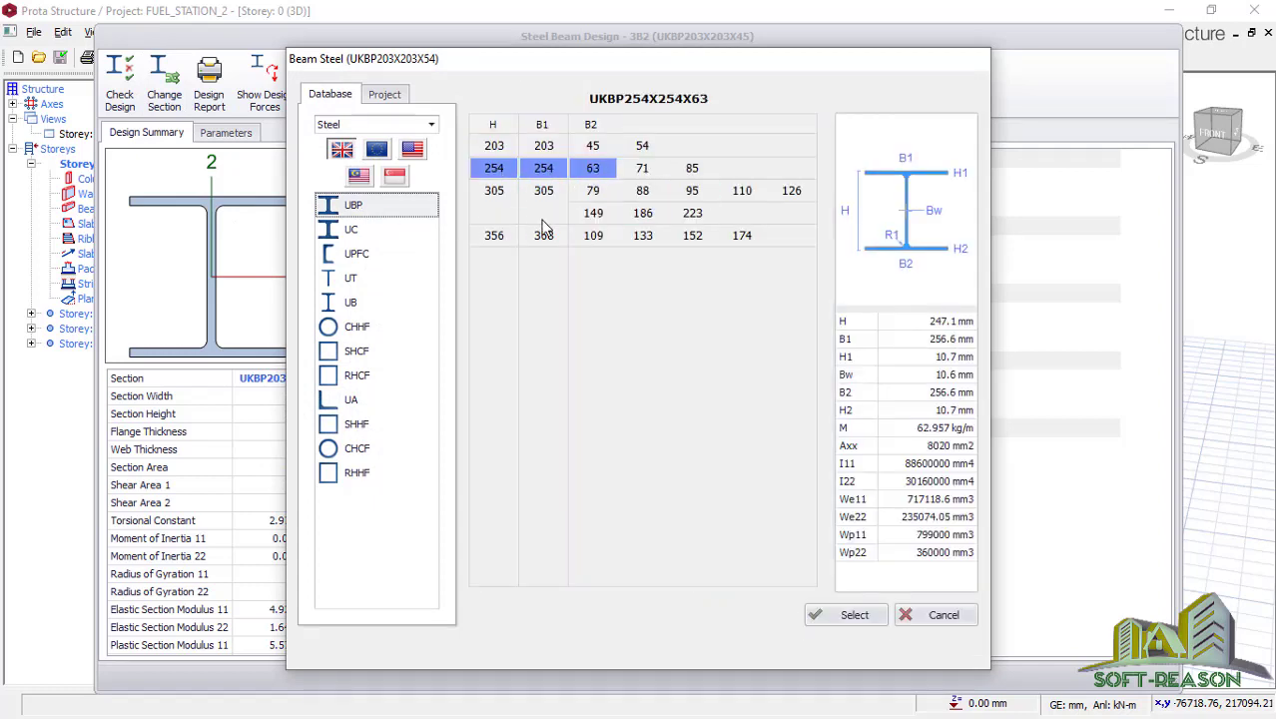
click(854, 615)
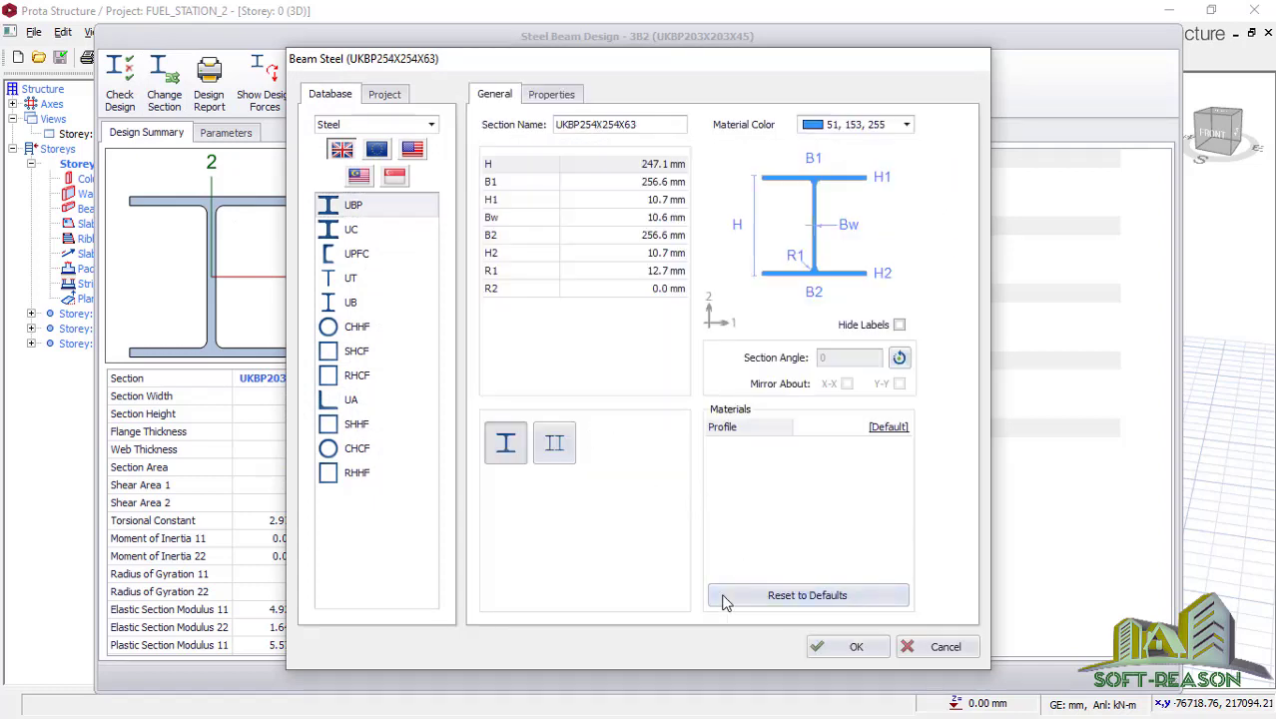
click(852, 647)
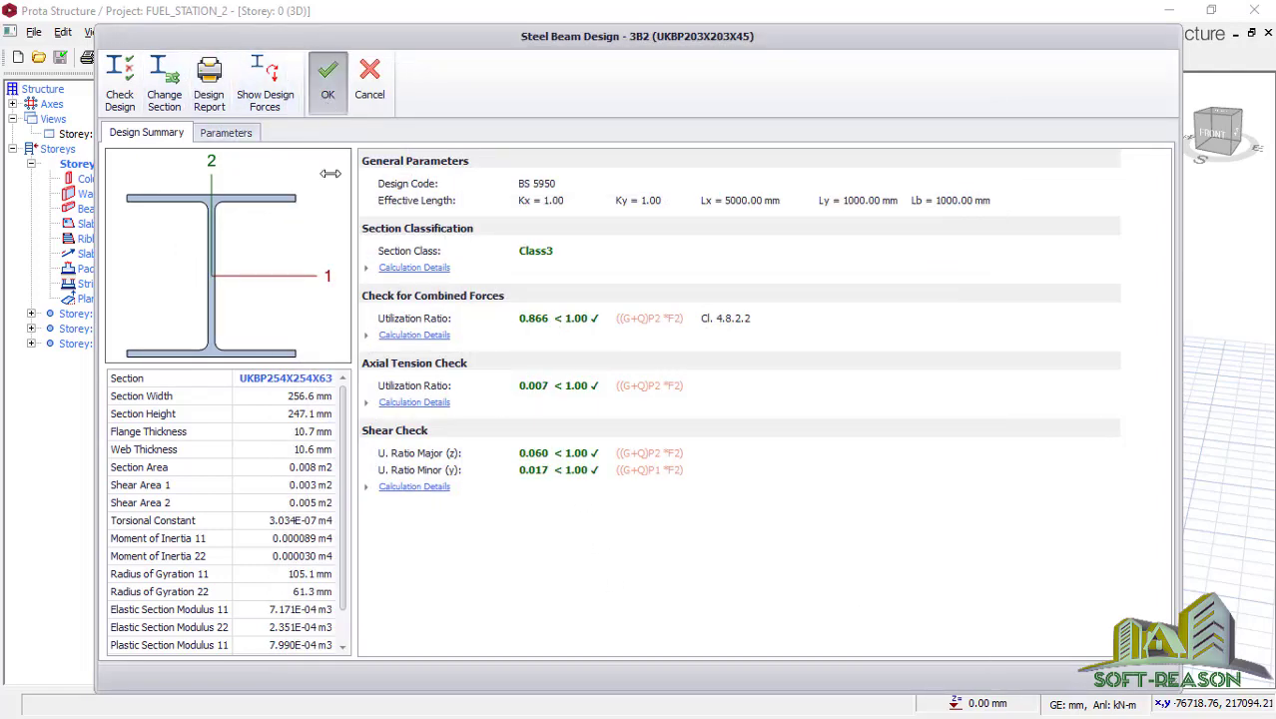
click(328, 85)
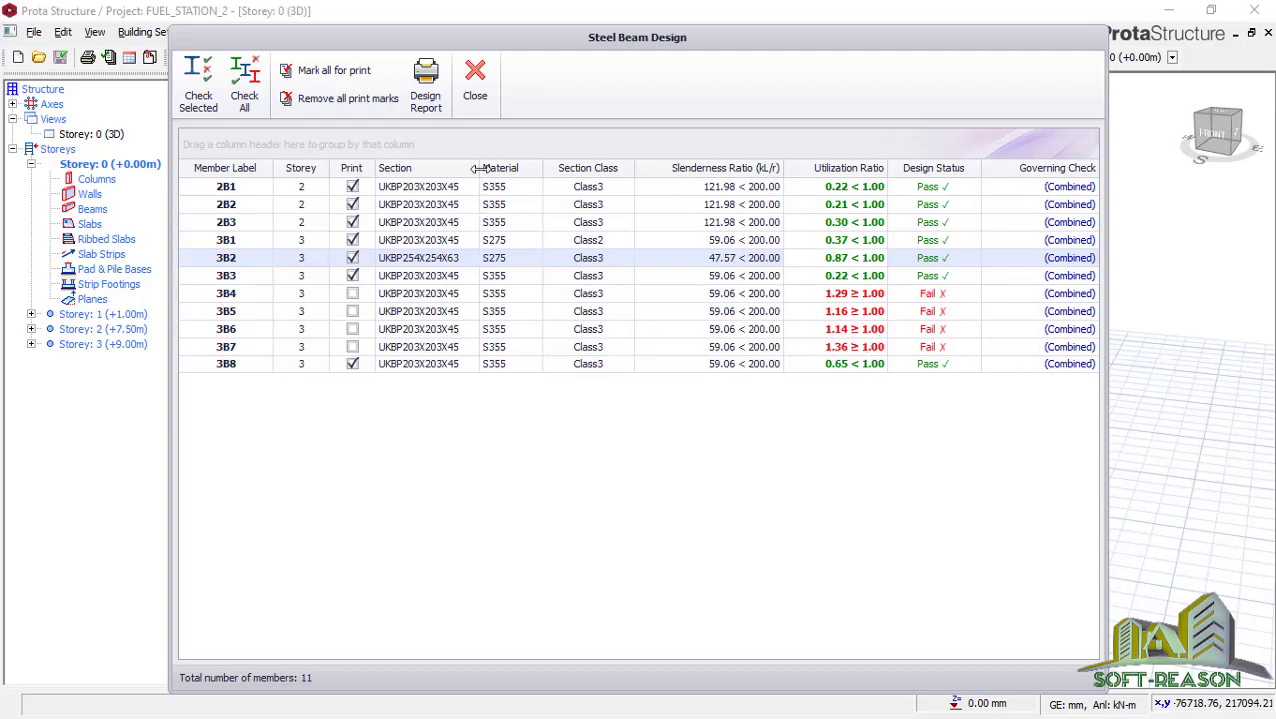
Leave the steel beam results and bring up the steel purlin design results
click(476, 80)
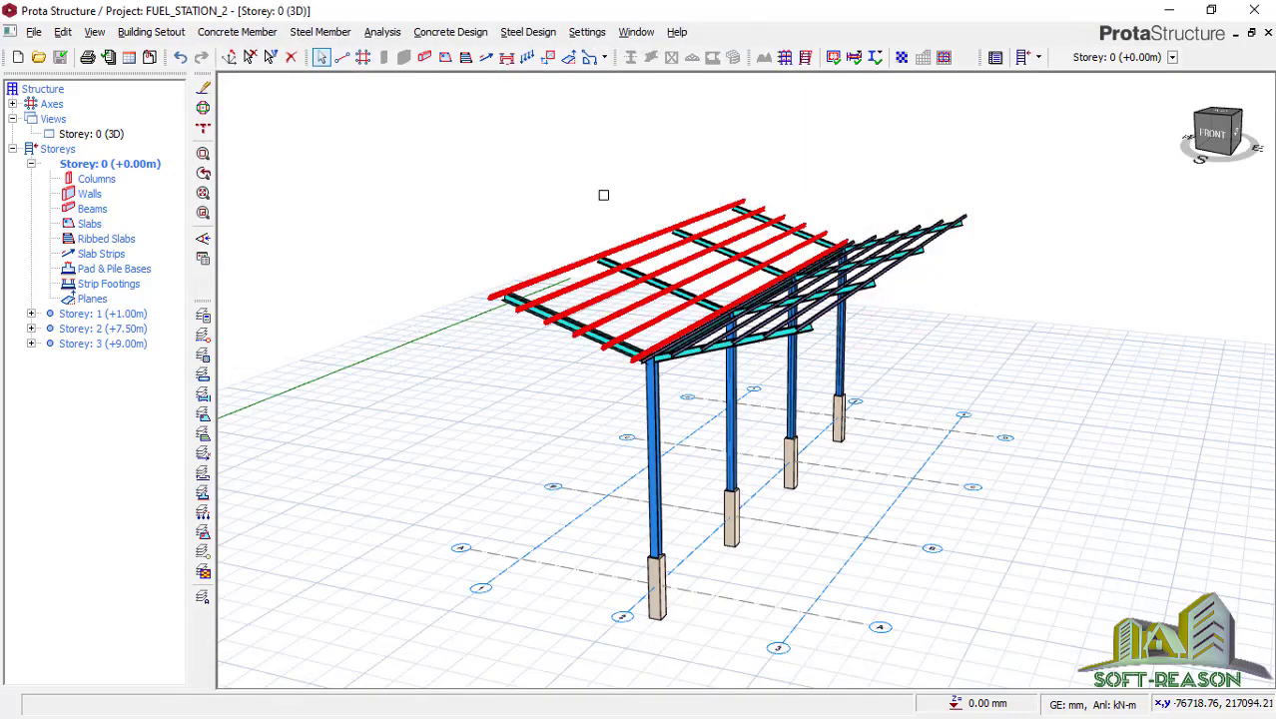
click(527, 32)
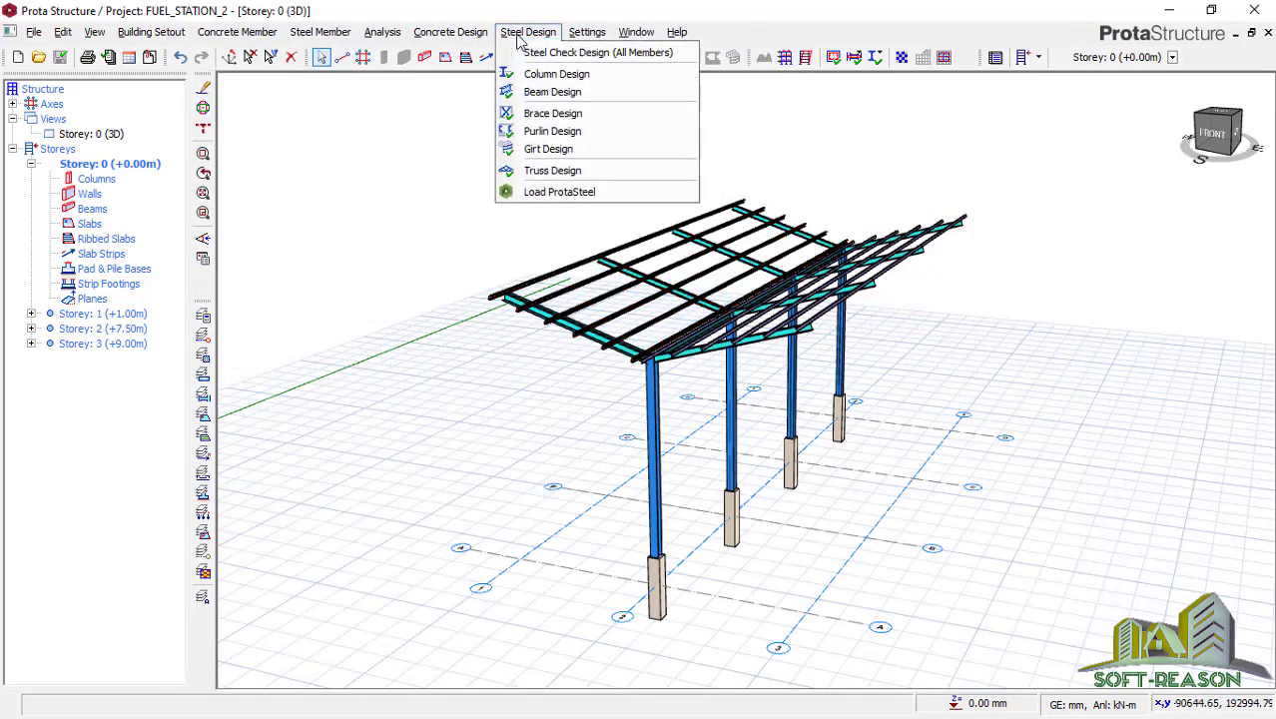
click(528, 135)
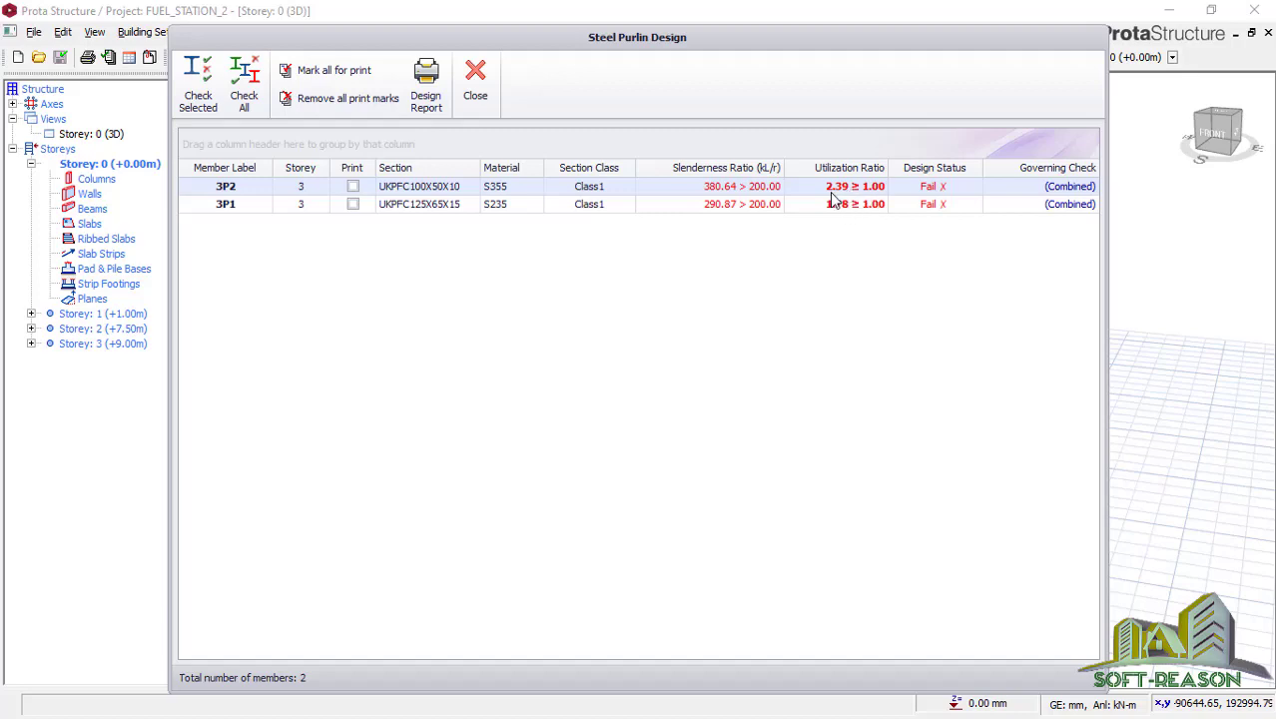
Change the section of steel purlin 3P2 to UKPFC150X75X18 and accept its updated design
click(204, 104)
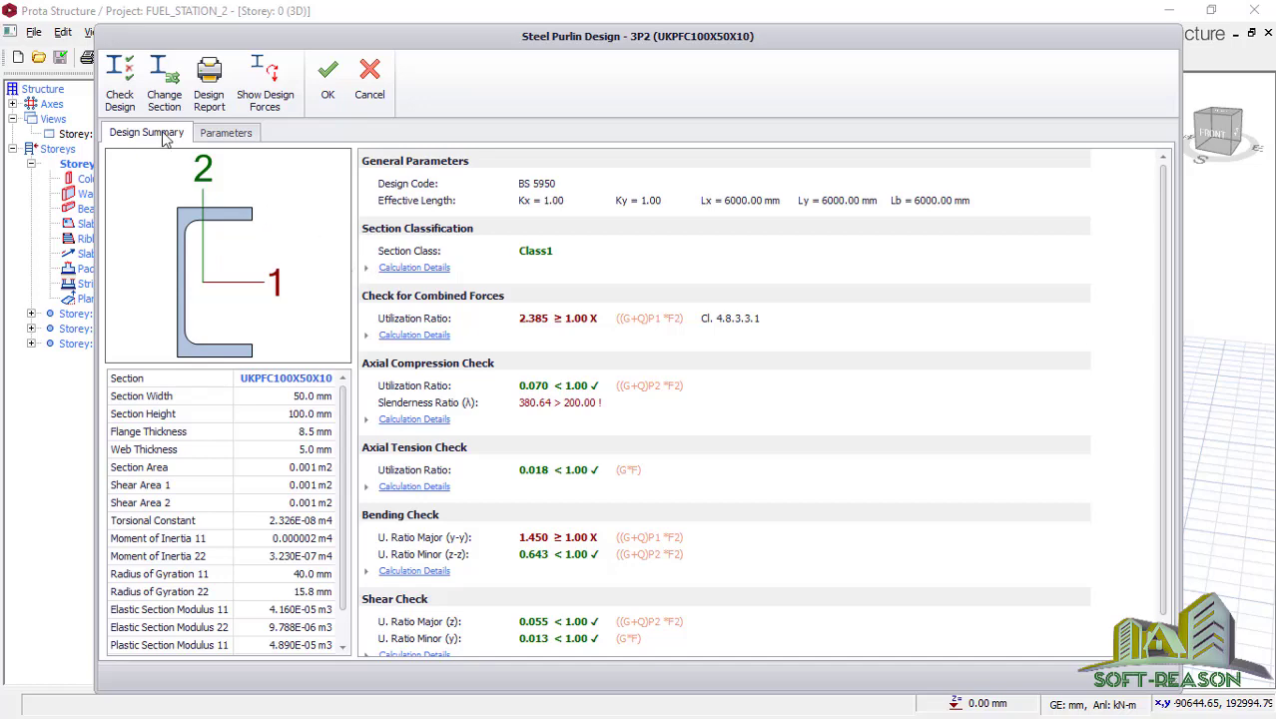
click(171, 99)
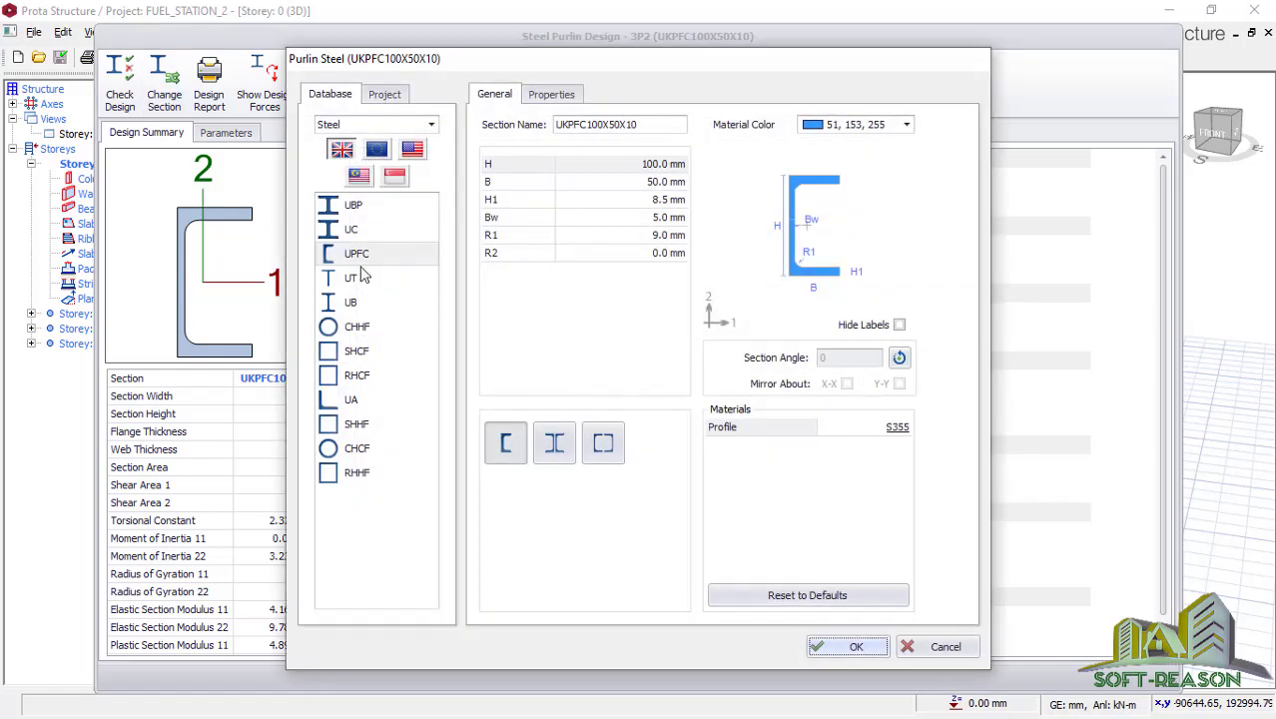
click(357, 256)
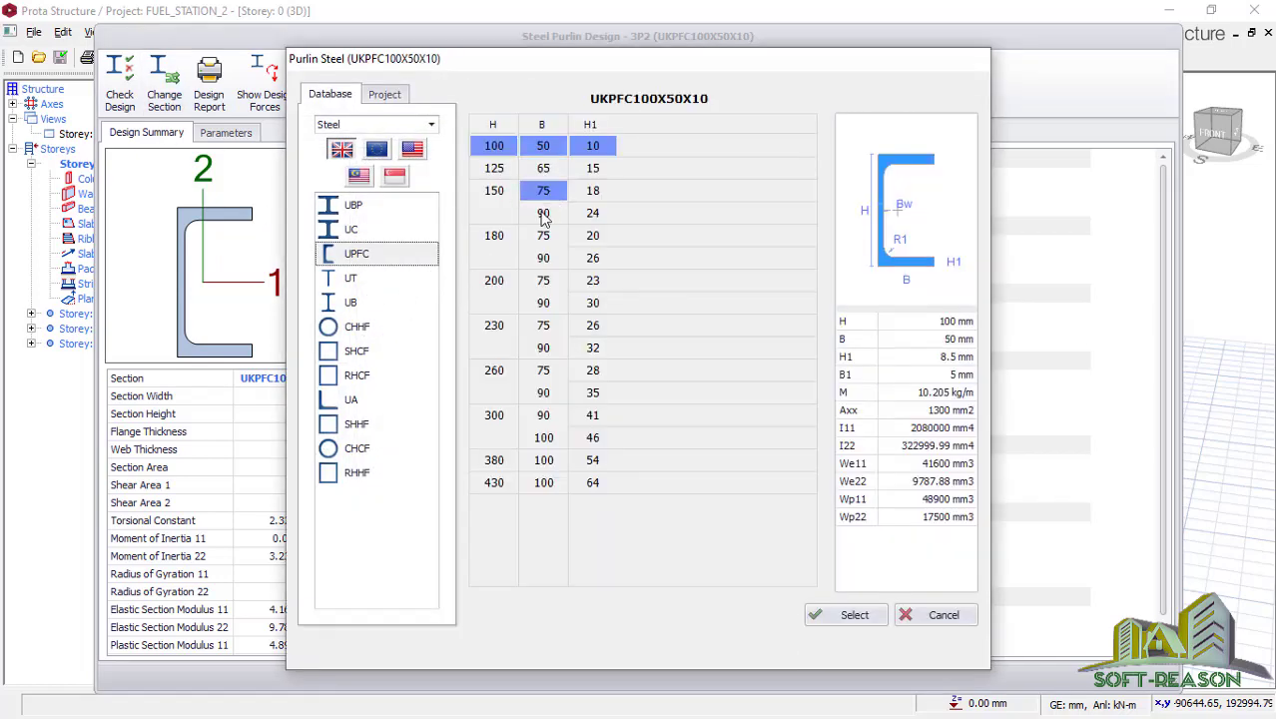
click(505, 199)
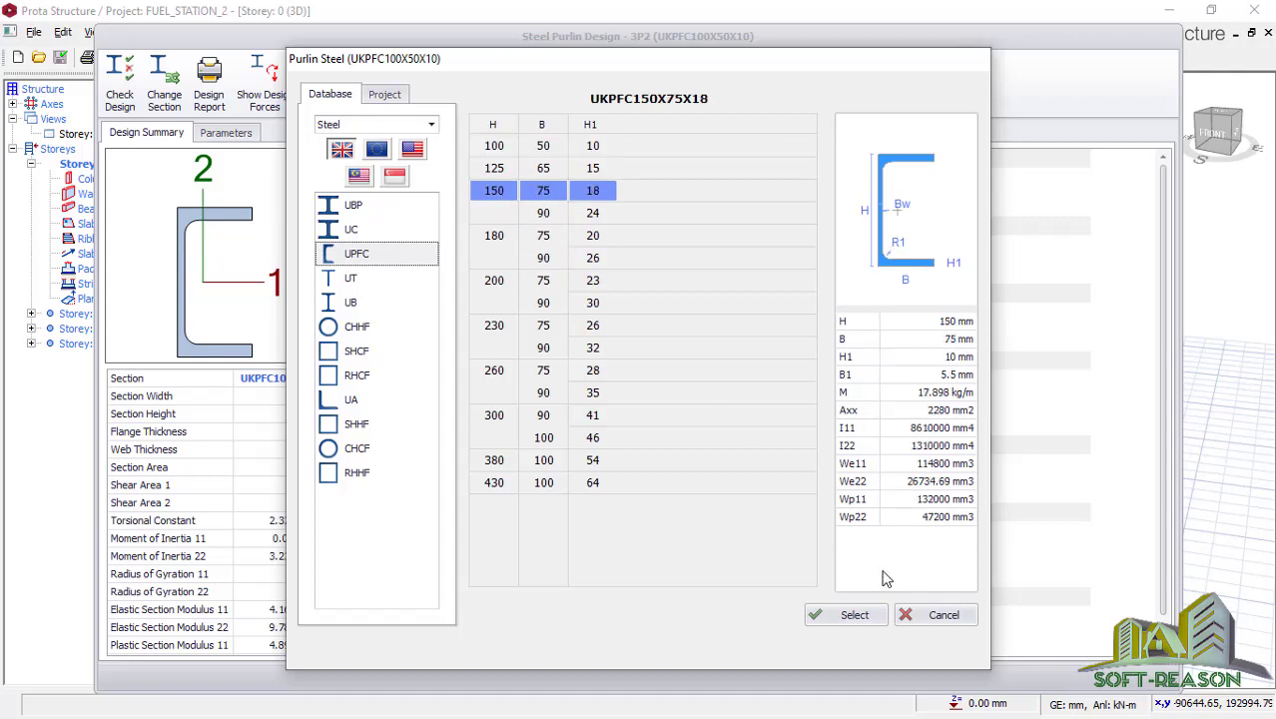
click(850, 614)
click(849, 646)
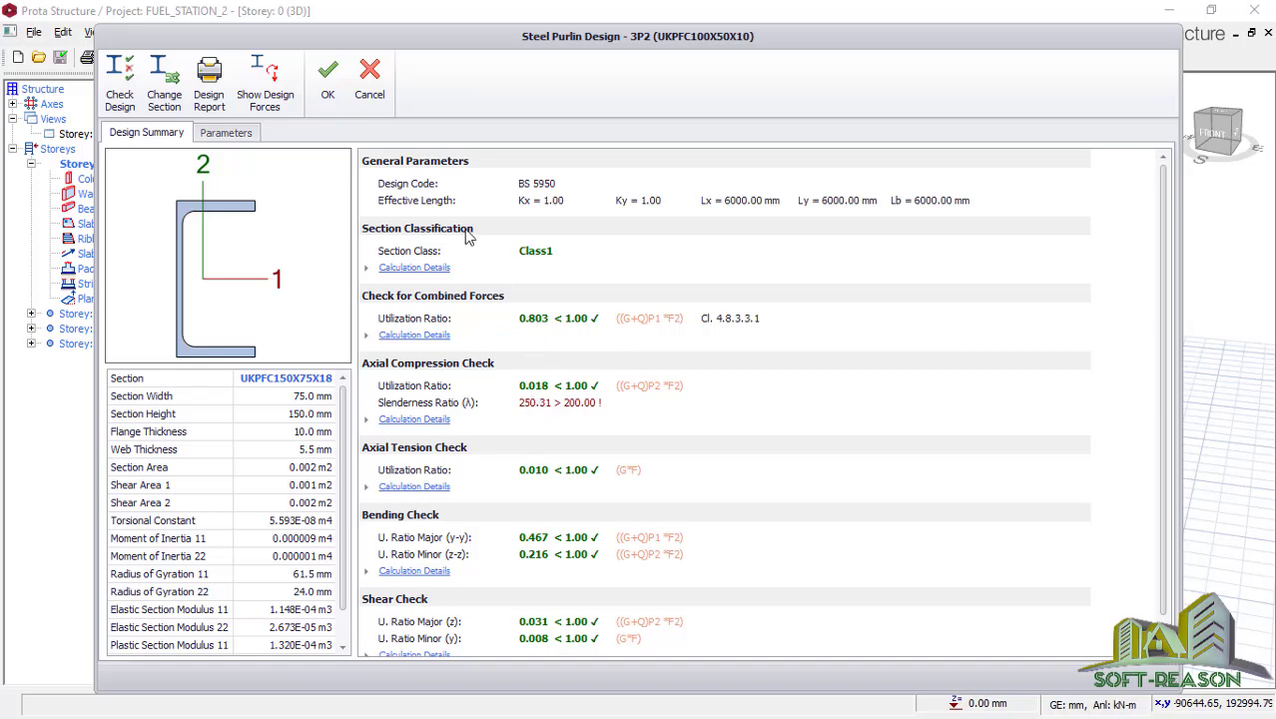
click(328, 75)
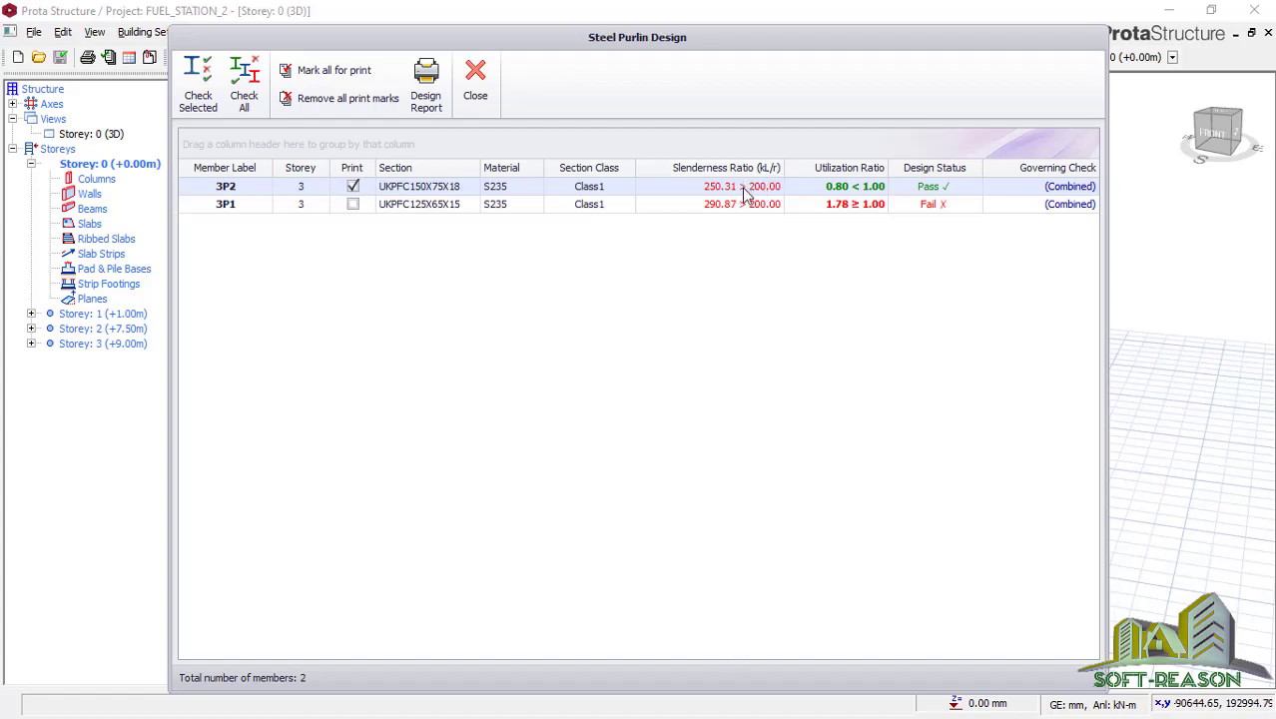
Try section UKPFC180X75X20 from the UK UPFC range on steel purlin 3P1
click(867, 206)
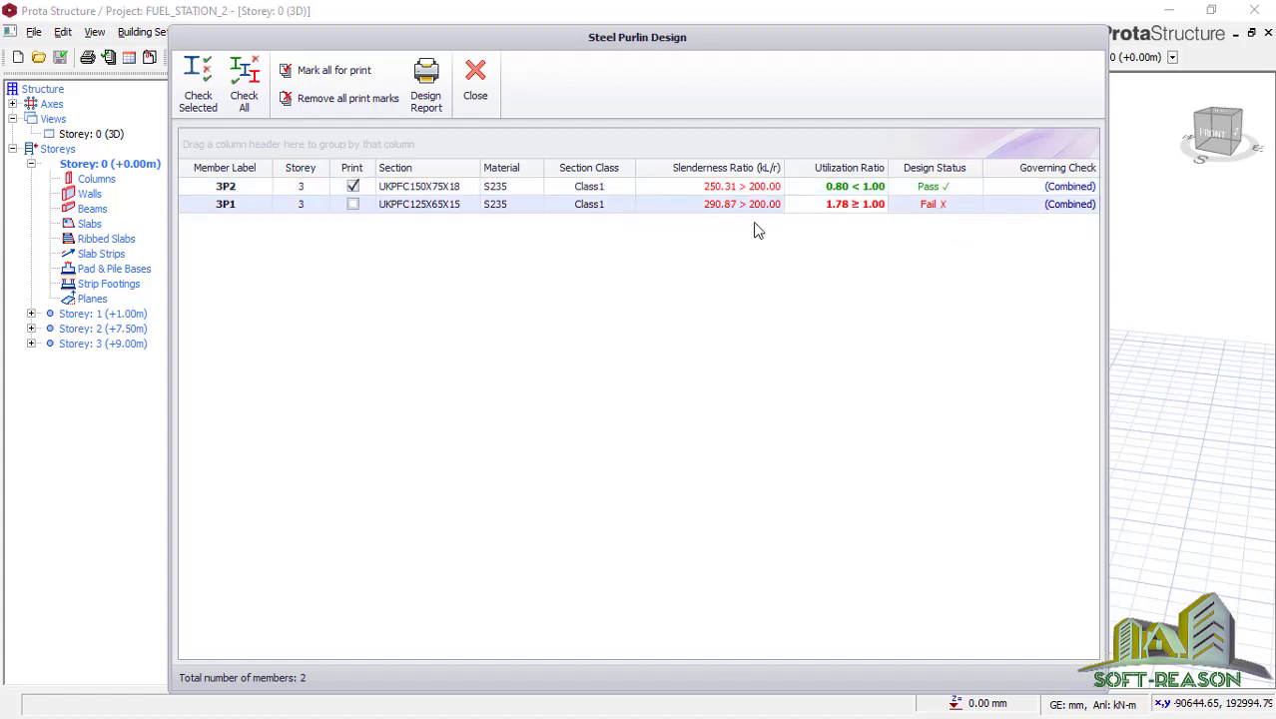
click(200, 115)
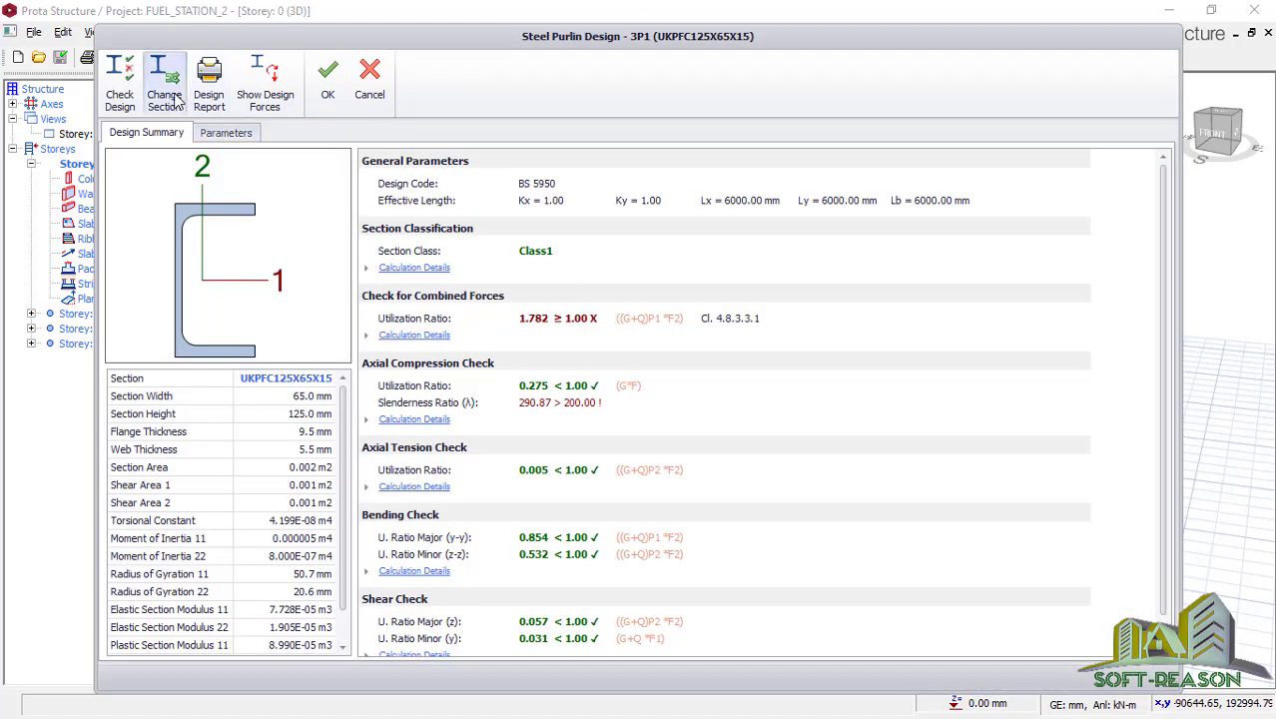
click(172, 98)
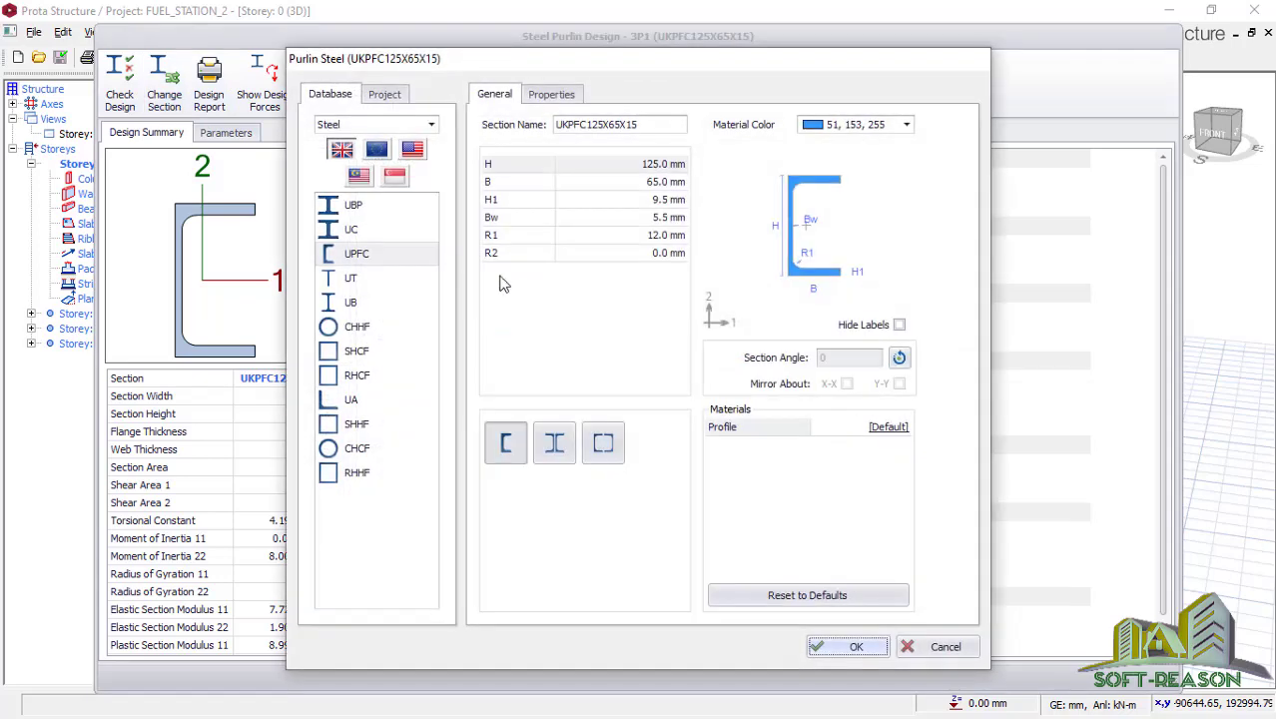
click(403, 254)
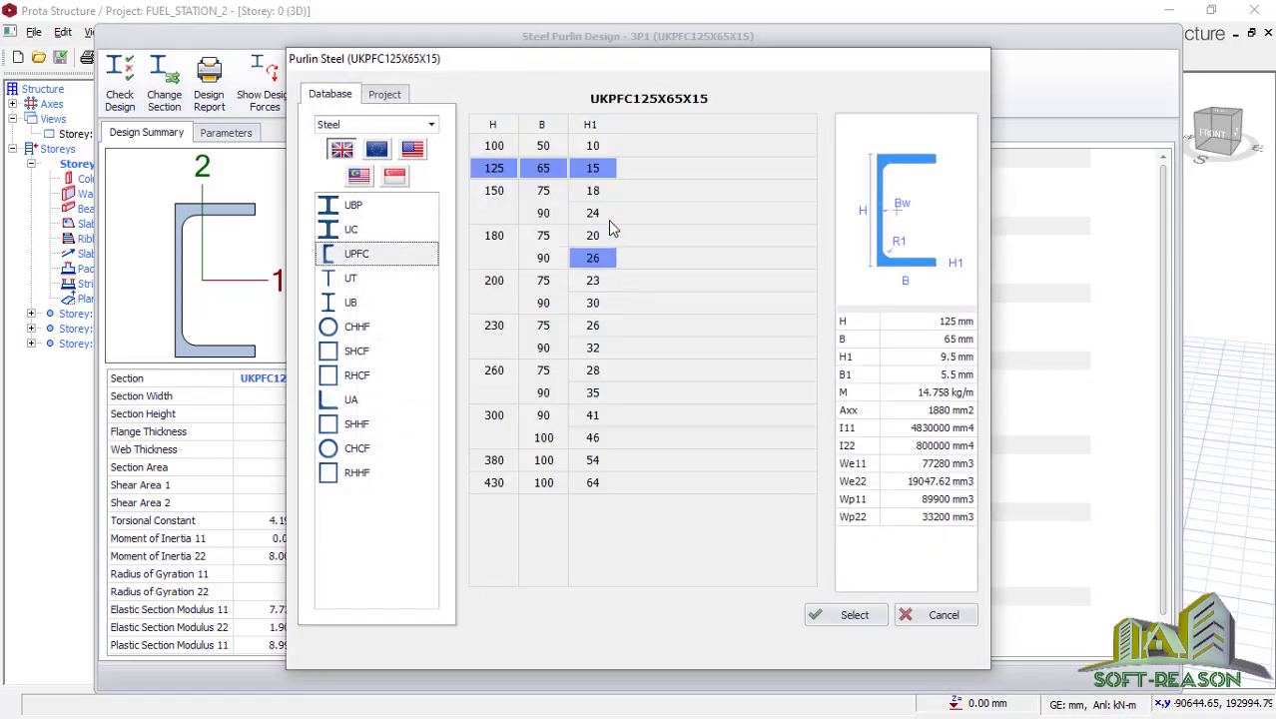
click(496, 195)
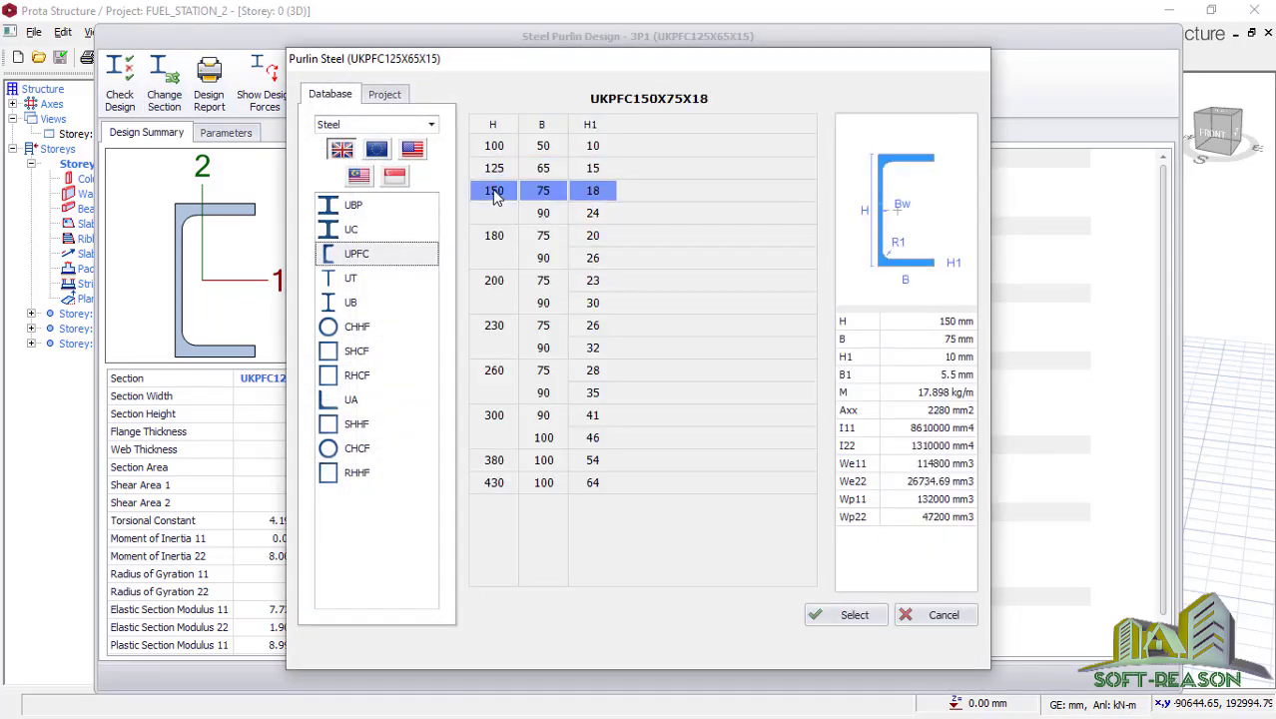
click(497, 240)
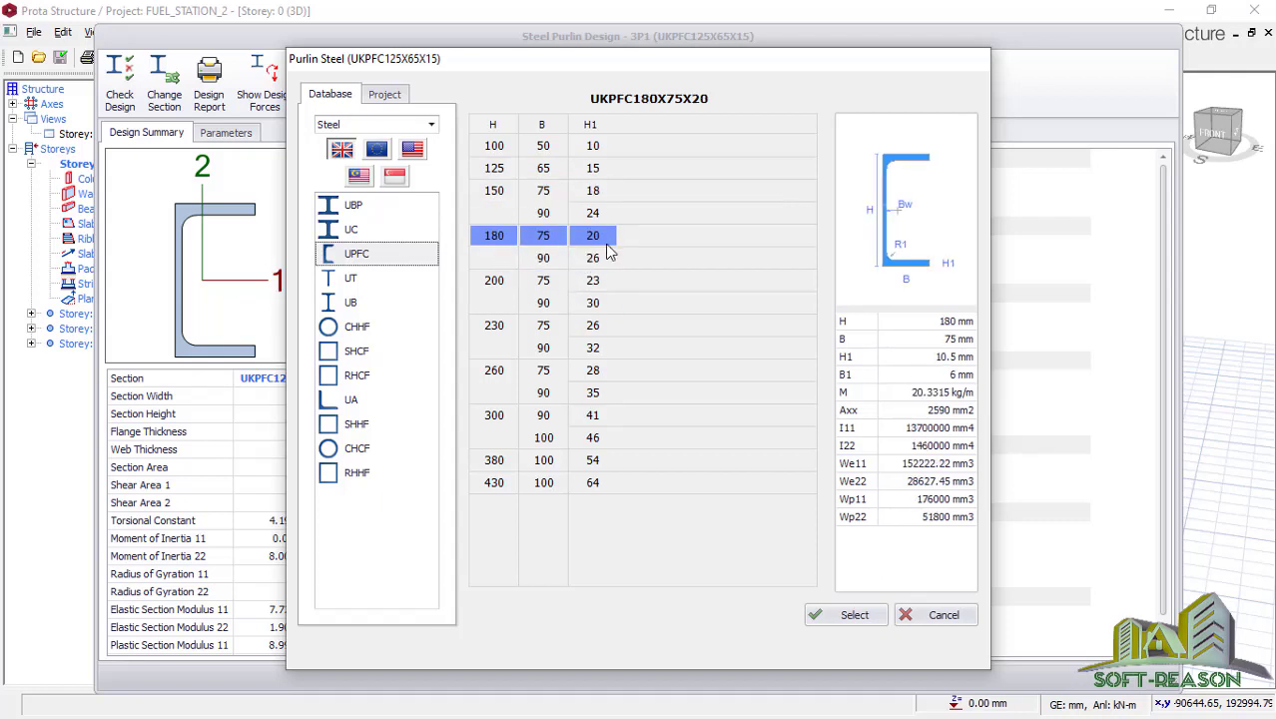
click(840, 616)
click(857, 648)
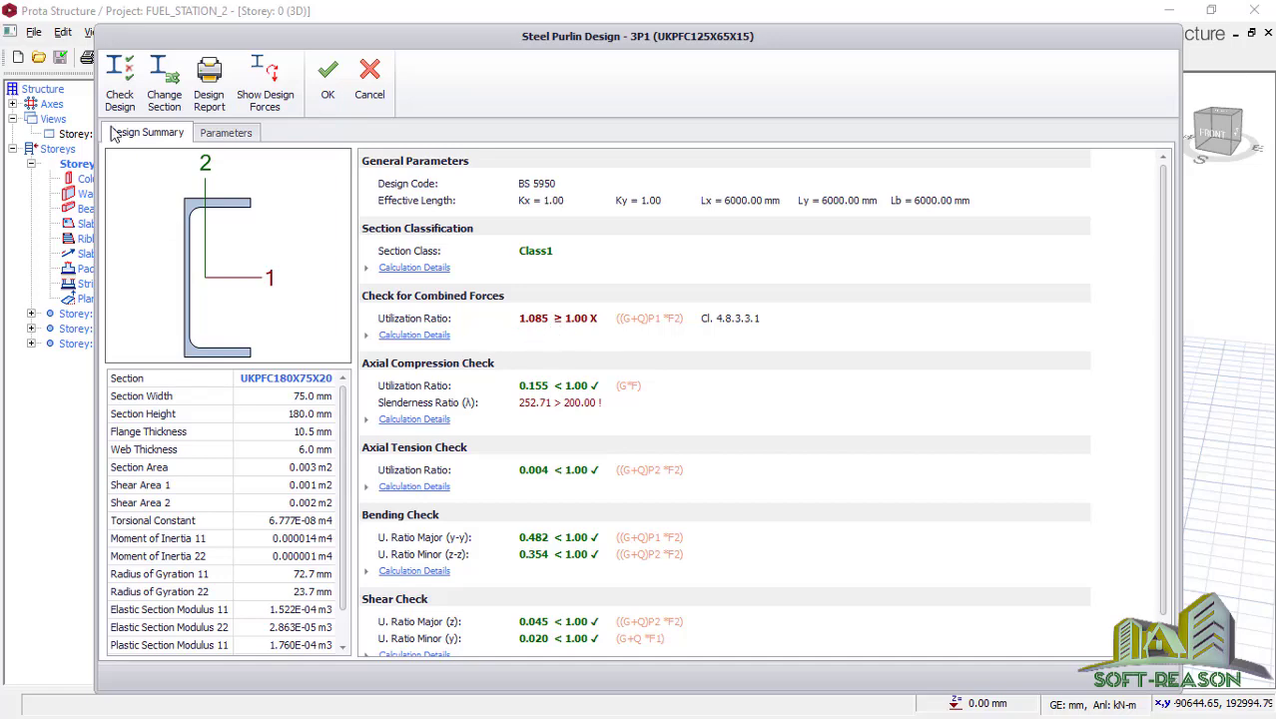
Change the section of steel purlin 3P1 to UKPFC180X90X26 and accept its updated design
click(164, 82)
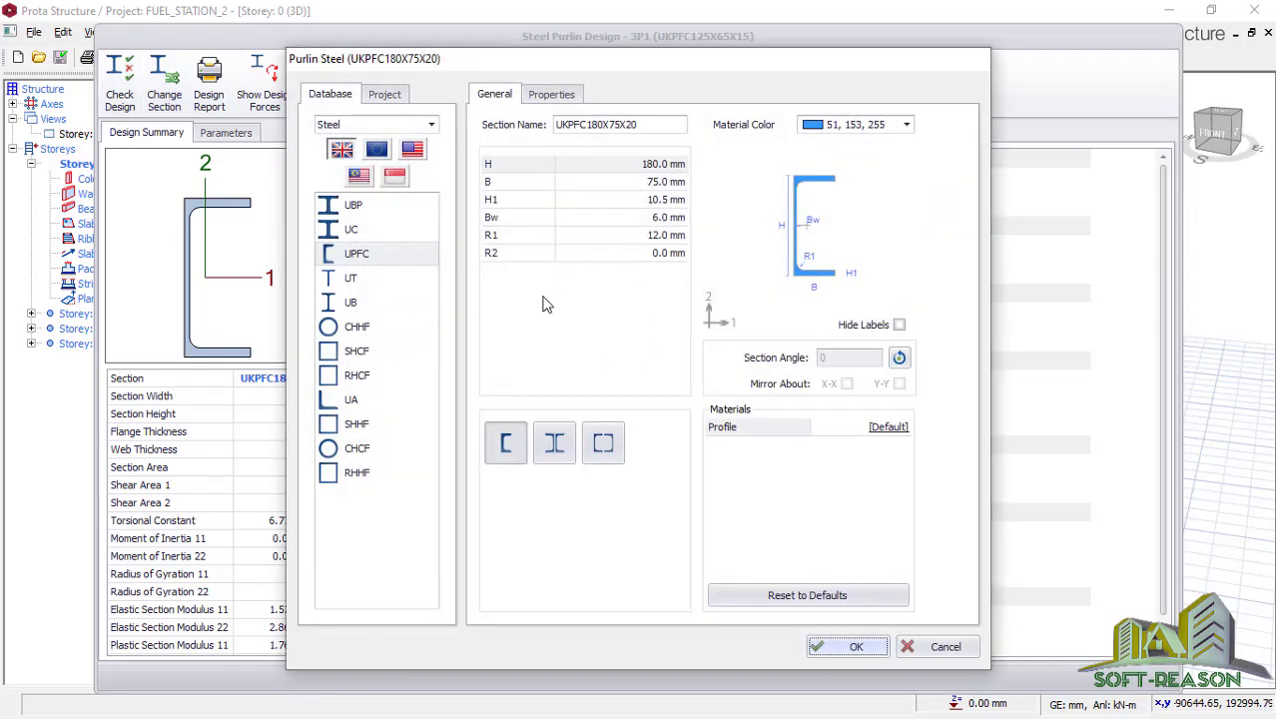
click(380, 254)
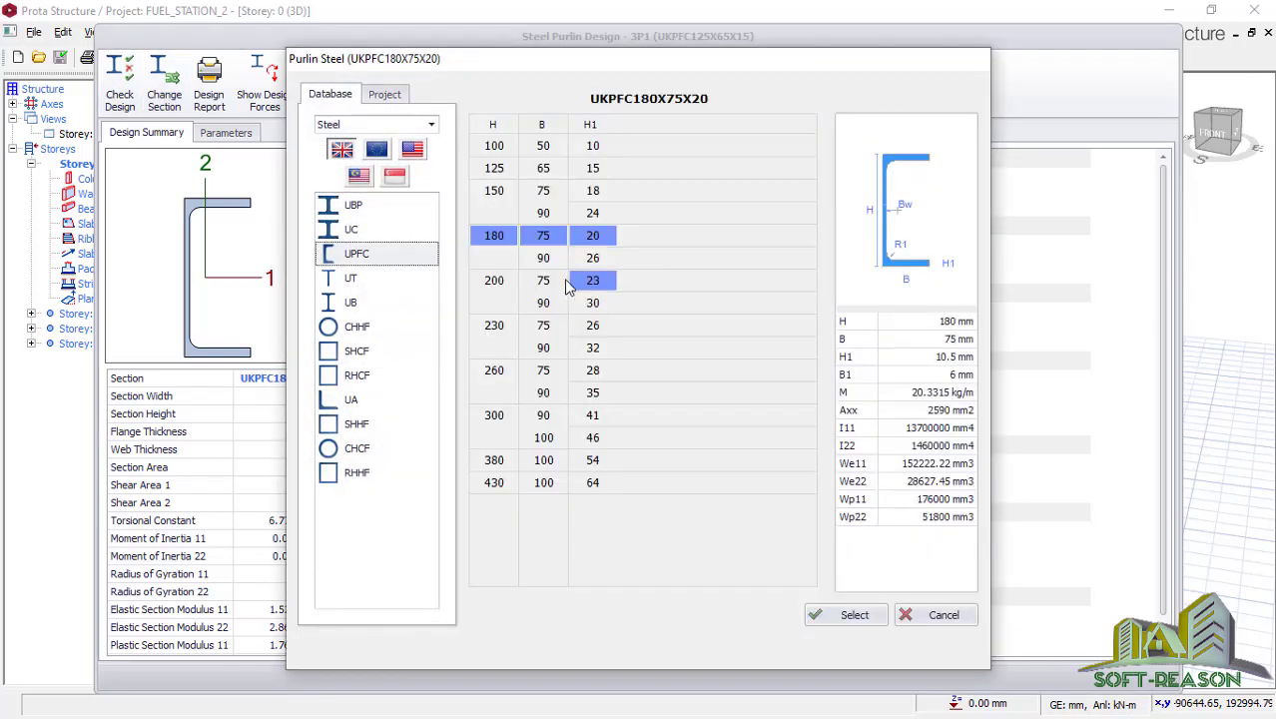
click(584, 263)
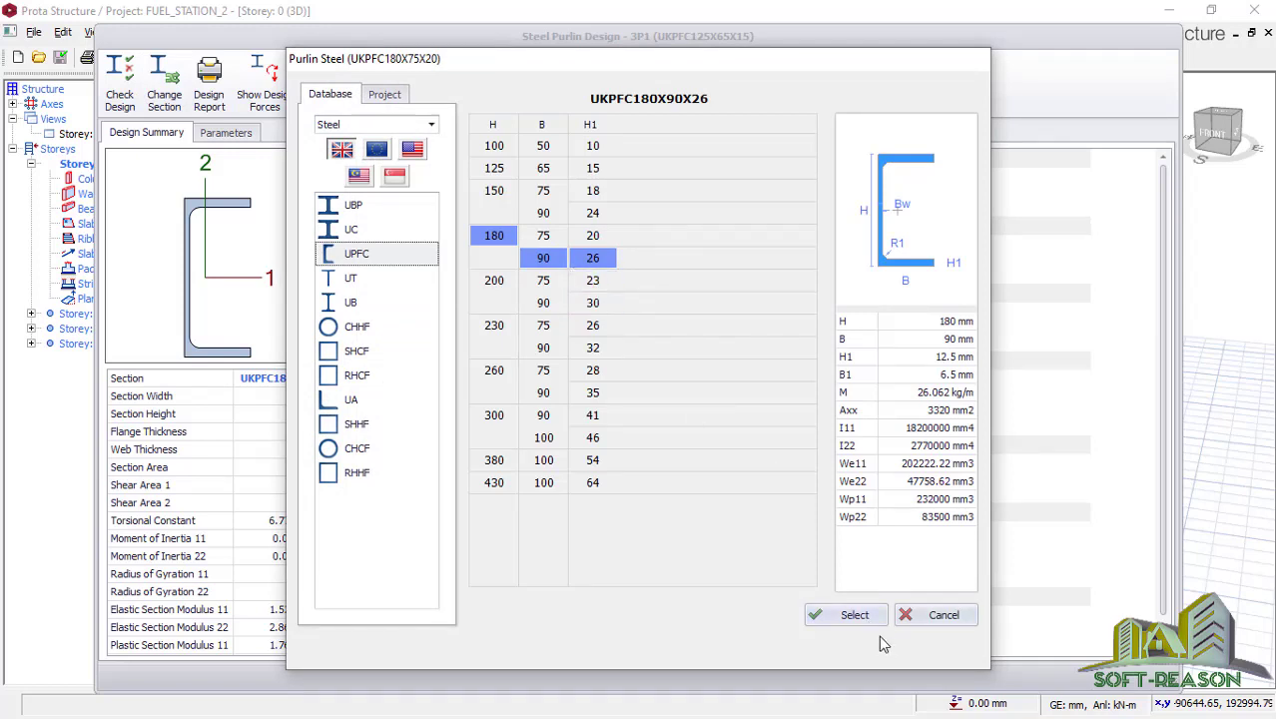
click(855, 615)
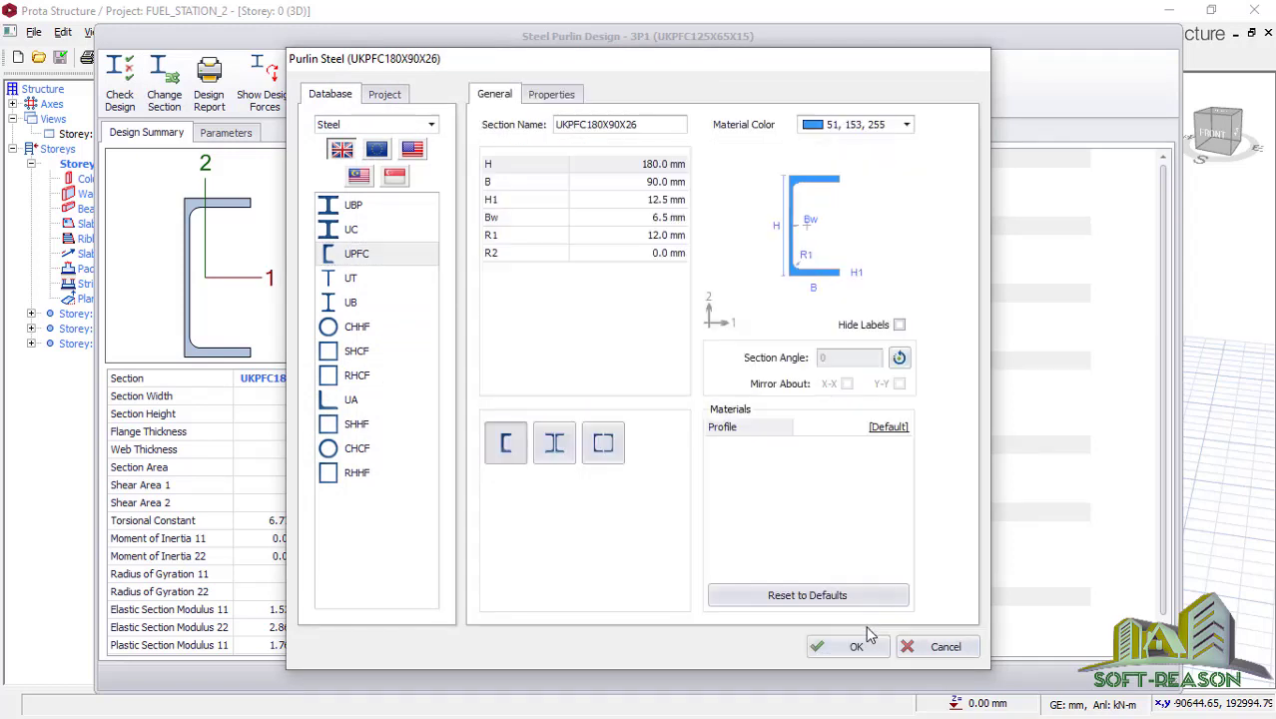
click(861, 644)
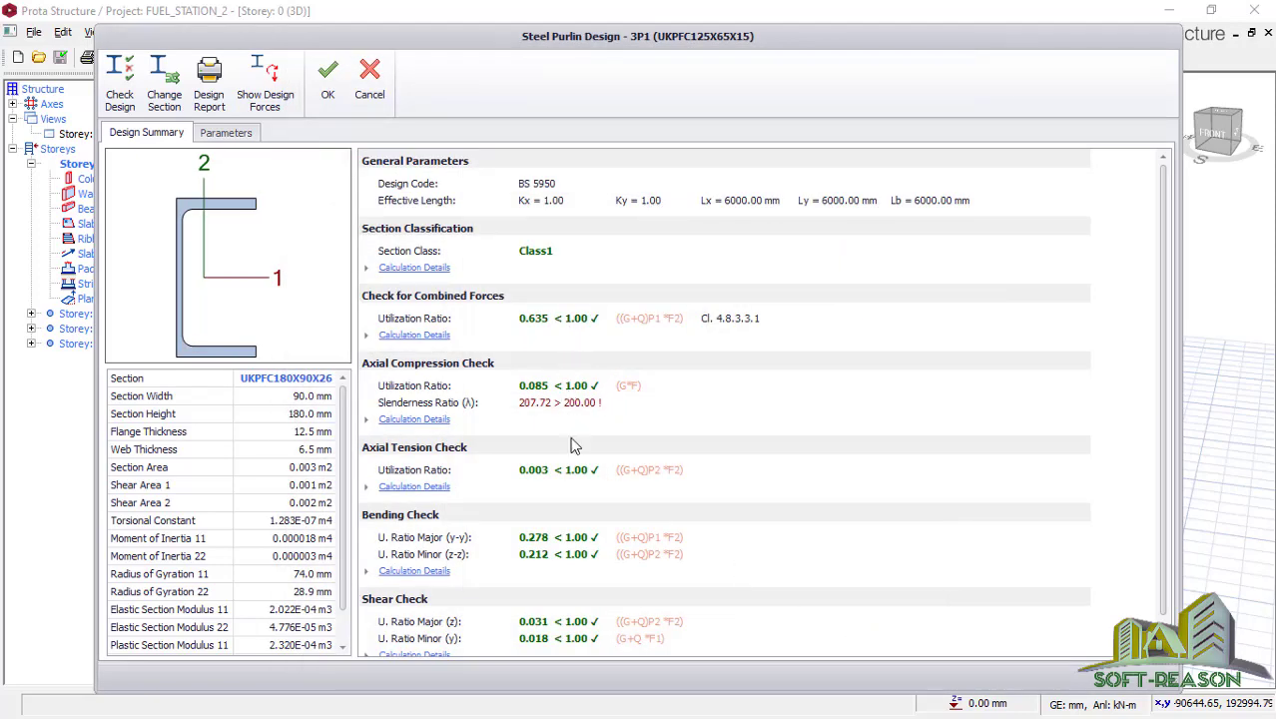
click(327, 78)
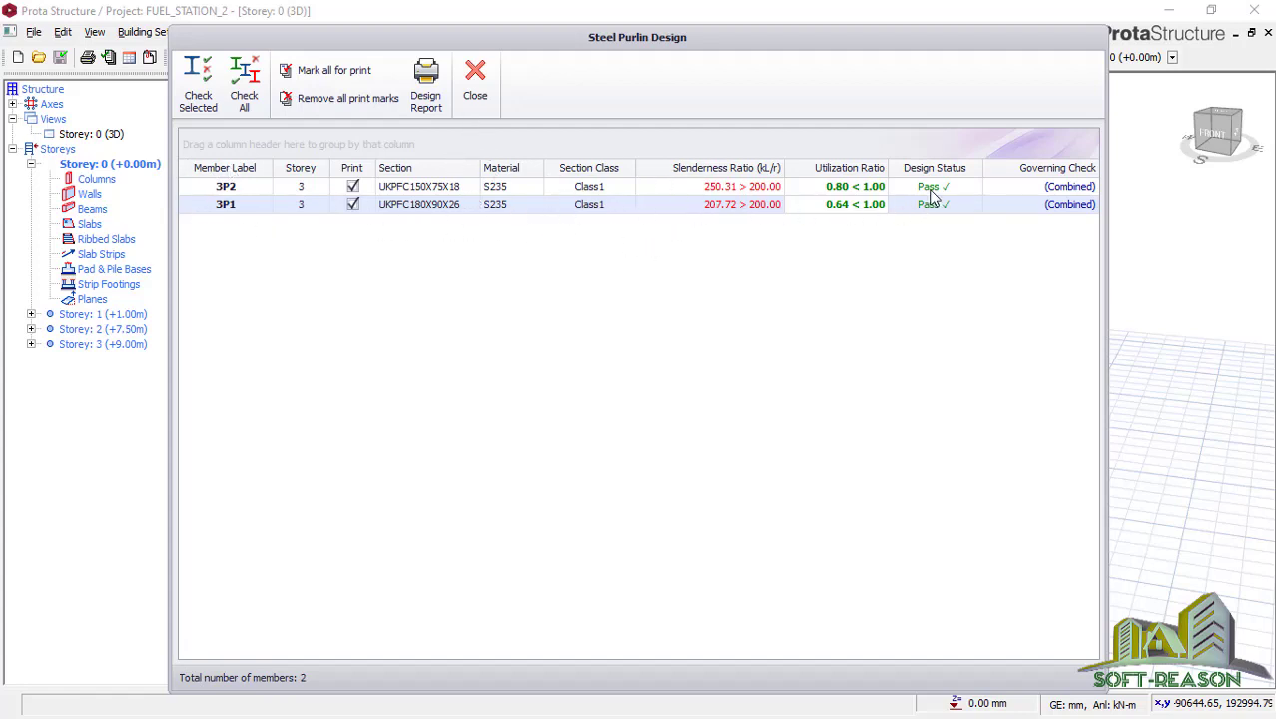
Leave the steel purlin results and bring up the column section design for the concrete columns
click(477, 95)
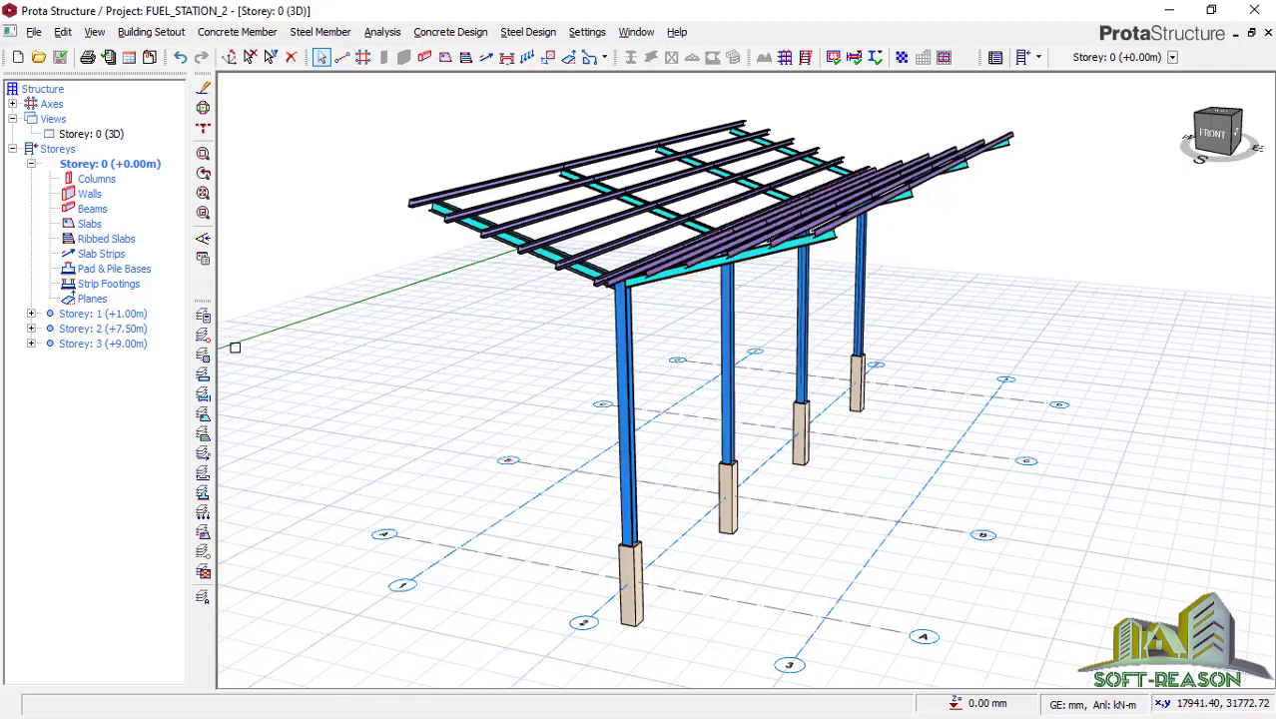
right_click(105, 180)
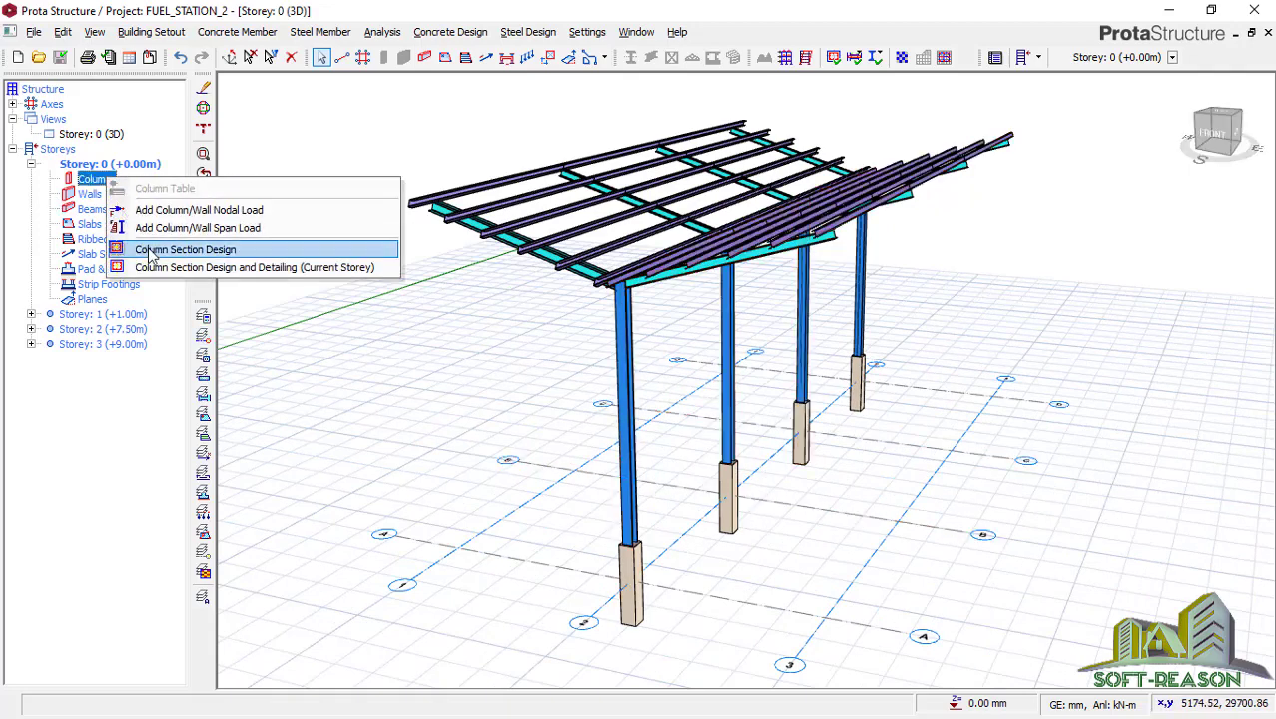
click(156, 251)
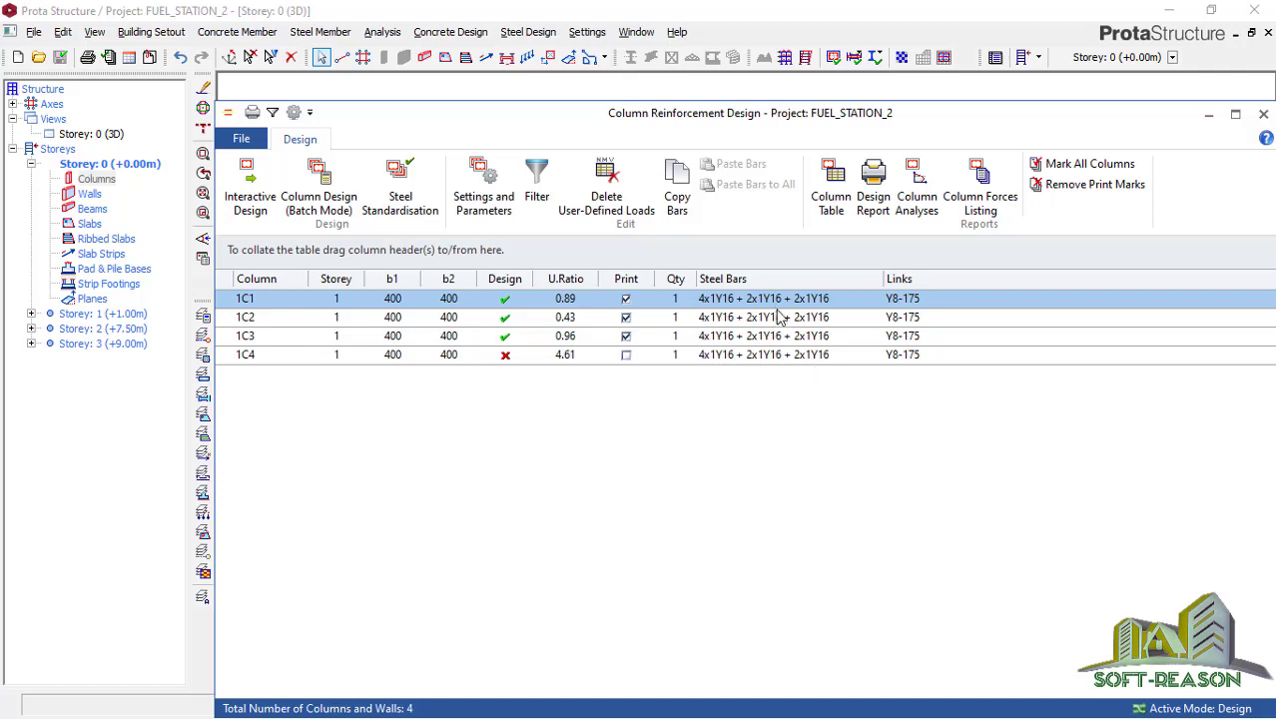
Run the interactive reinforcement design for the failing concrete column 1C4, keeping its 400 x 400 mm dimensions
click(478, 357)
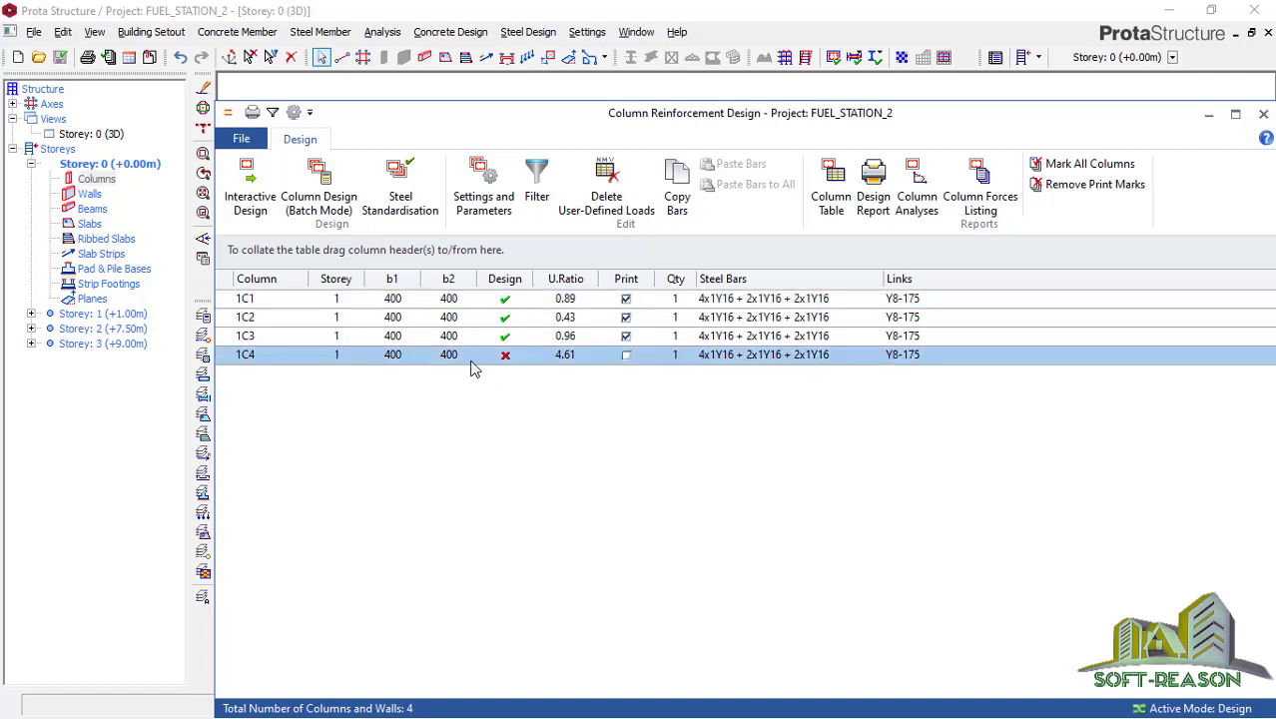
click(246, 225)
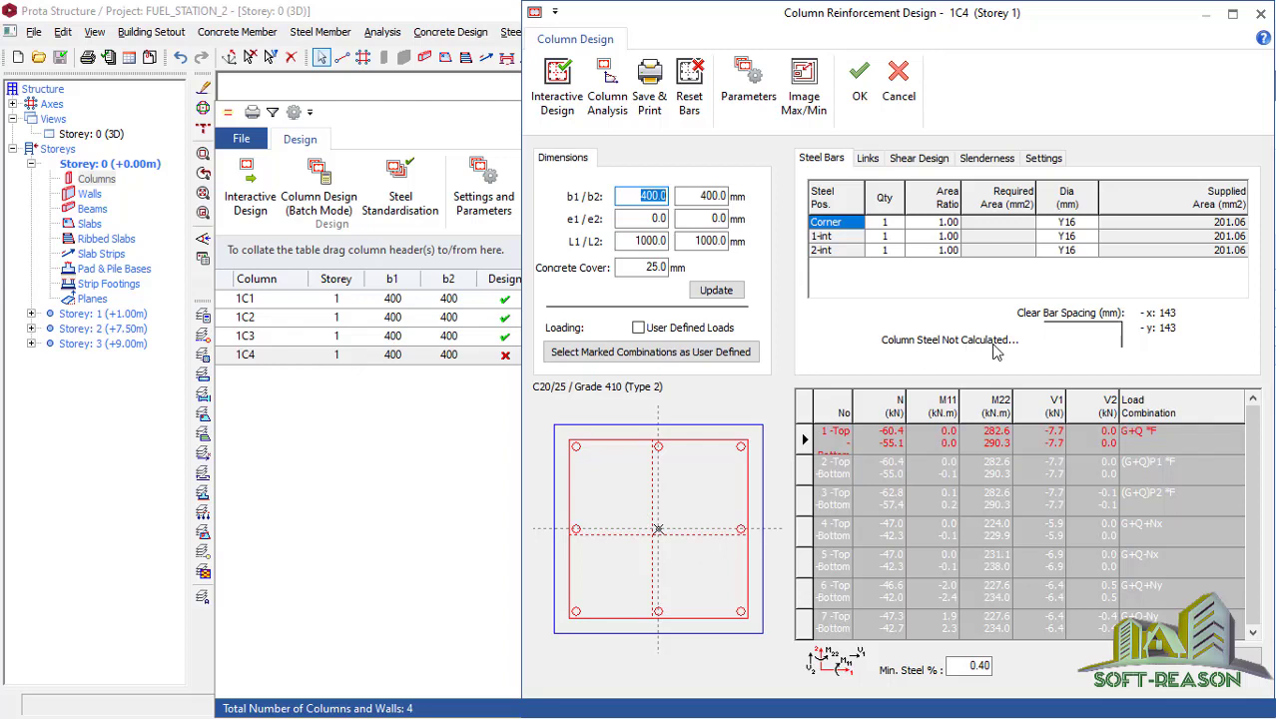
click(714, 290)
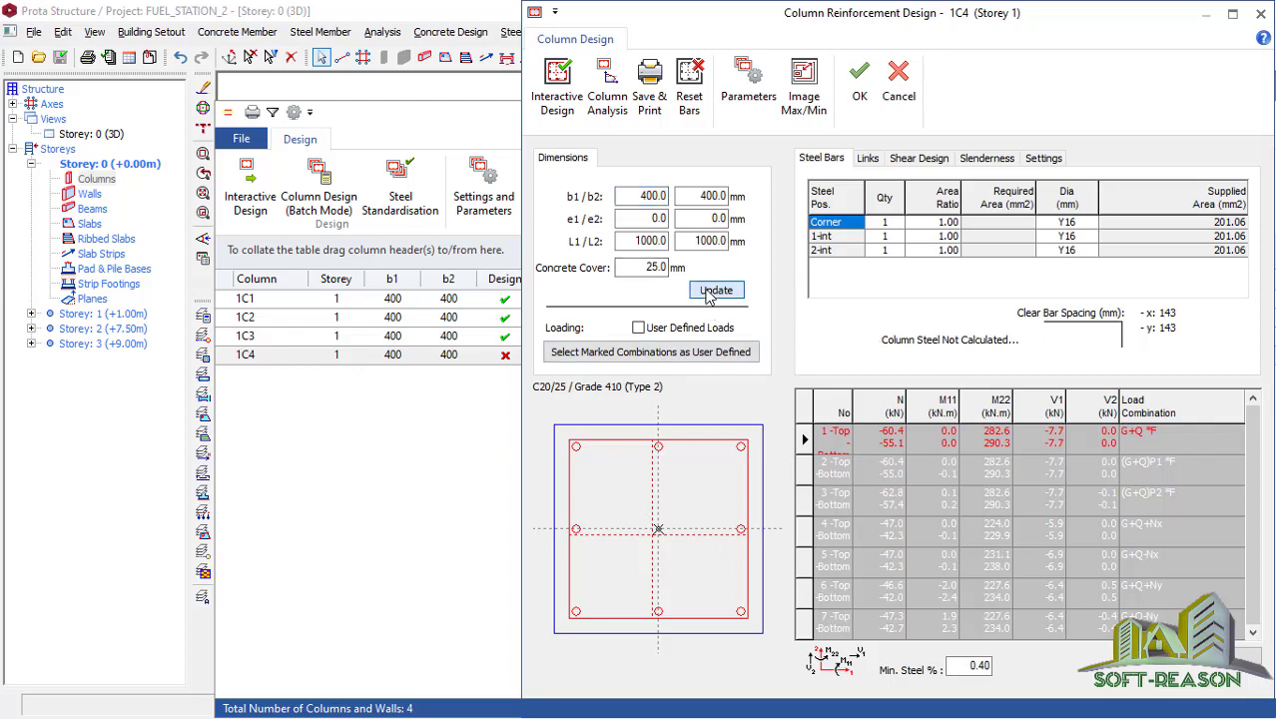
click(560, 100)
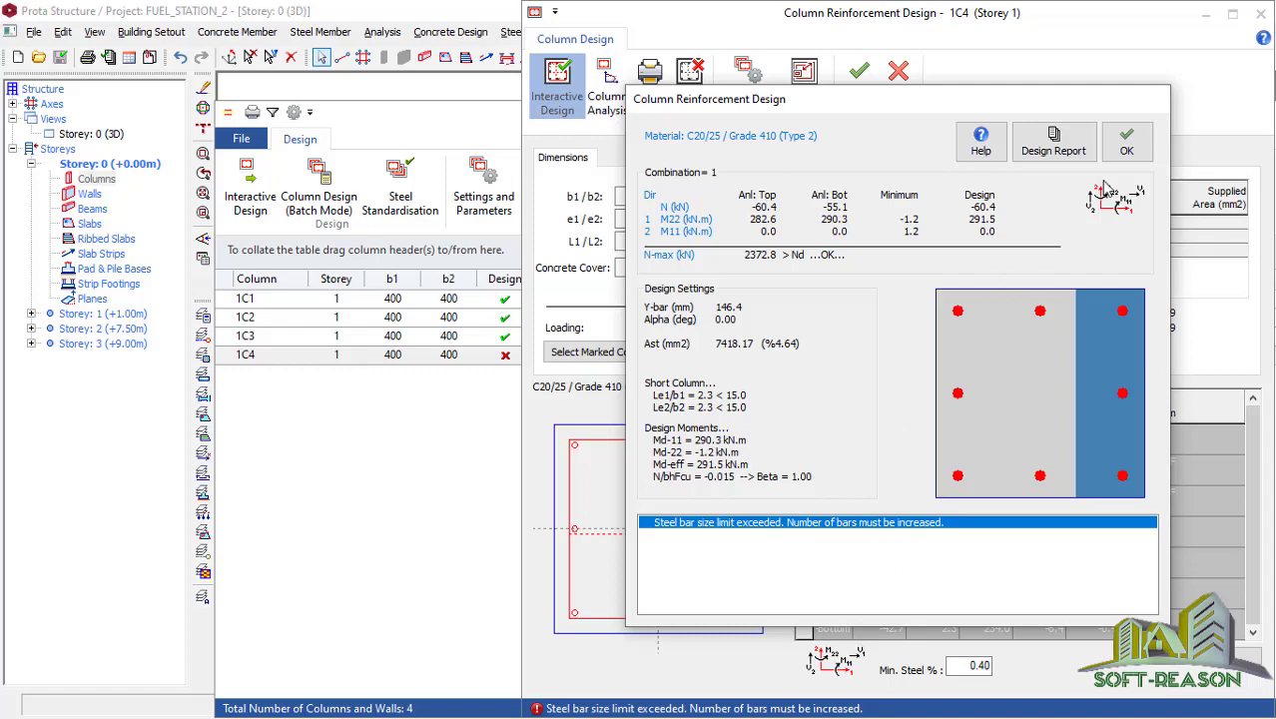
click(1127, 141)
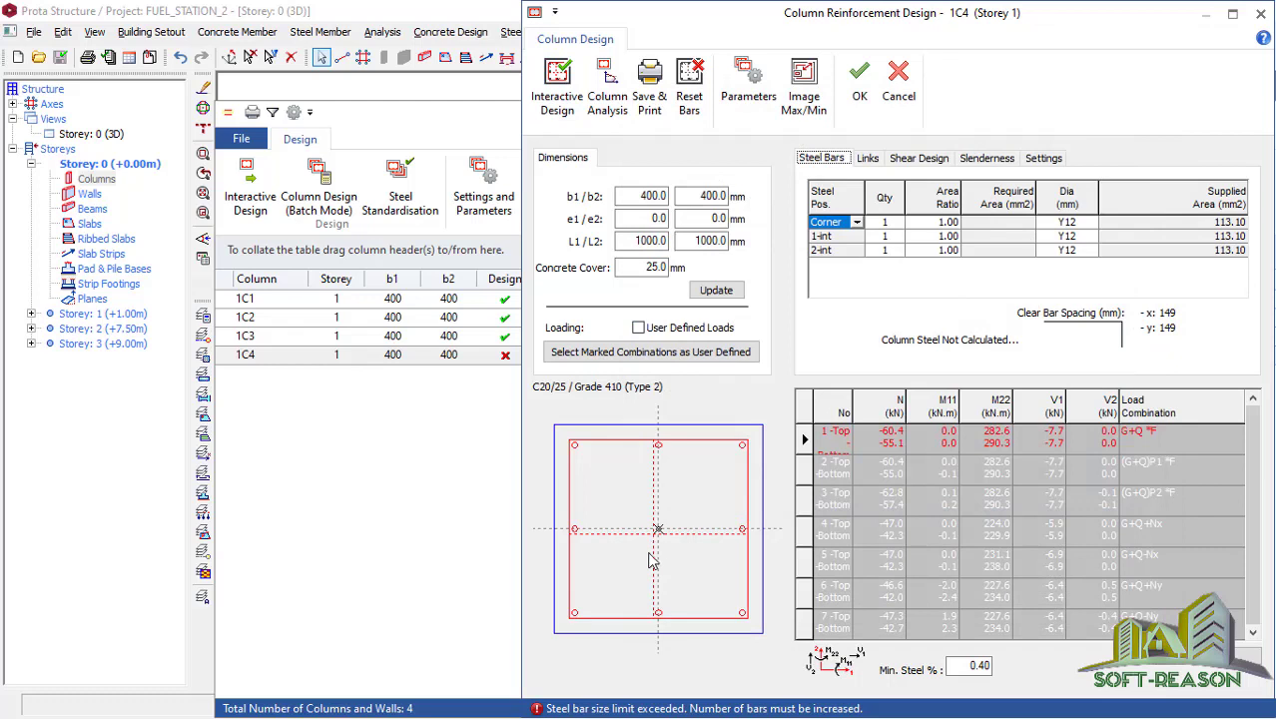
Rerun the interactive design of column 1C4, accept the 20Y20 reinforcement and leave the column reinforcement design
click(716, 290)
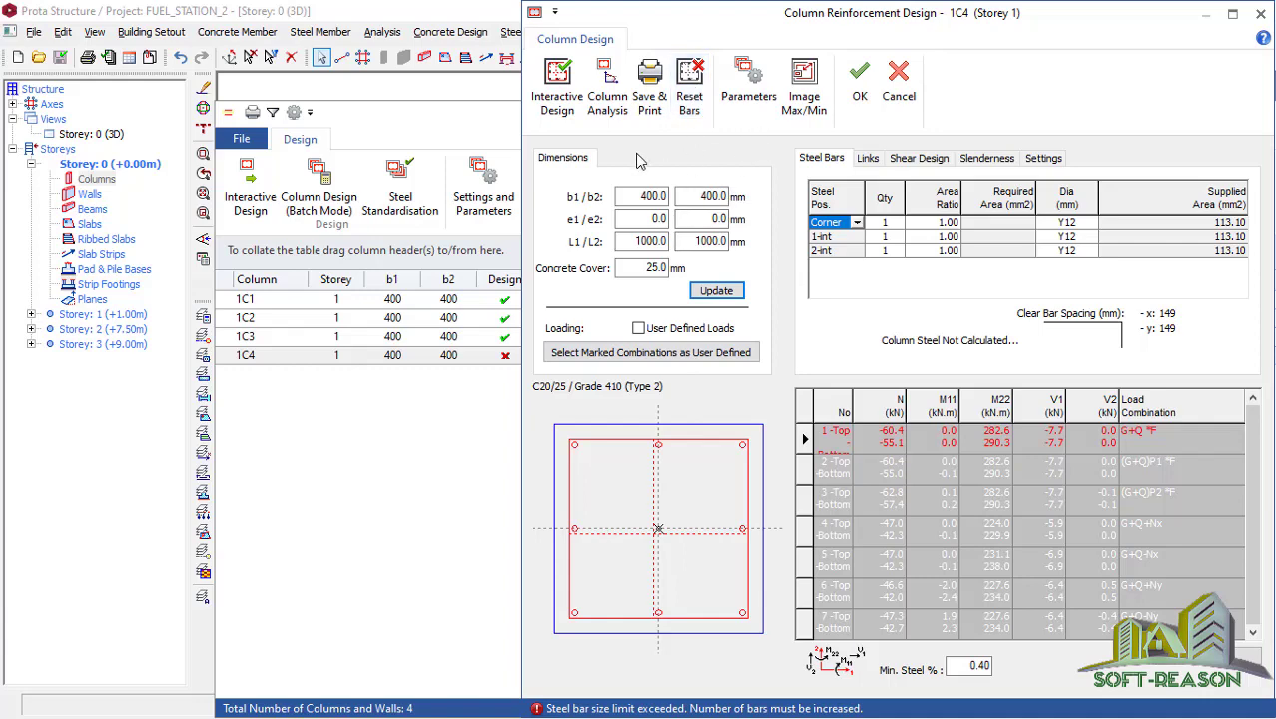
click(559, 88)
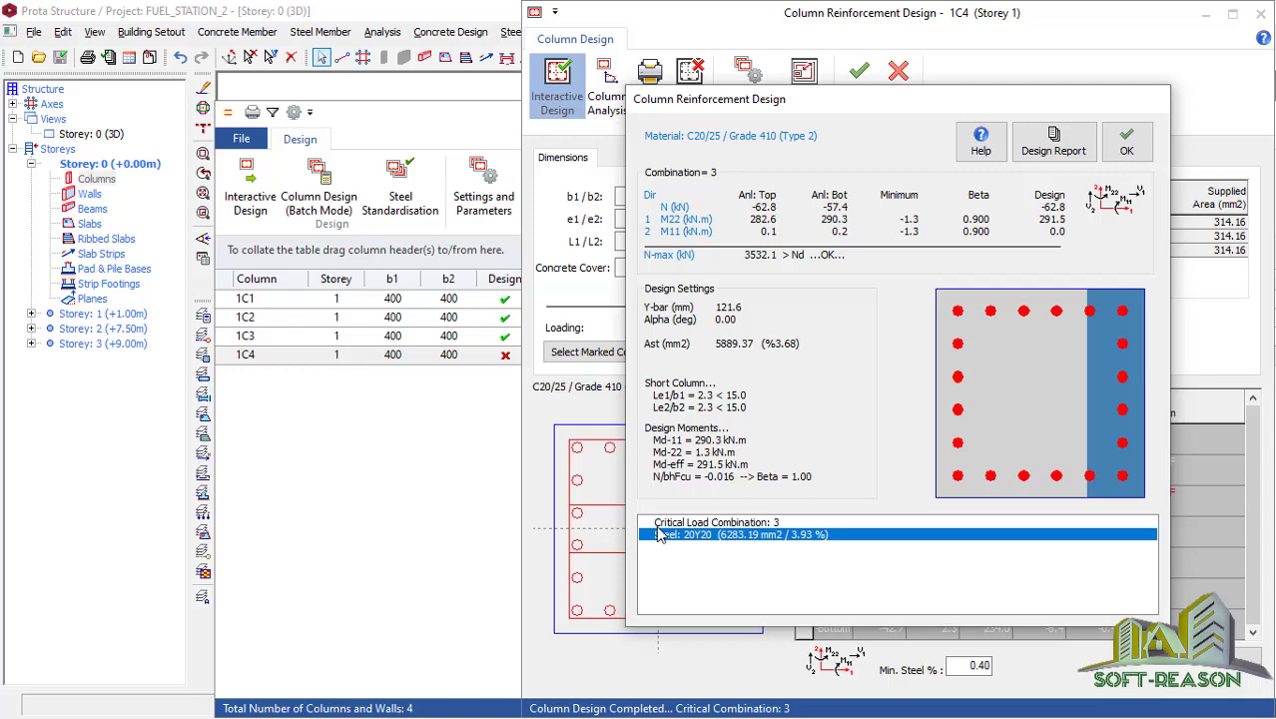
click(1127, 143)
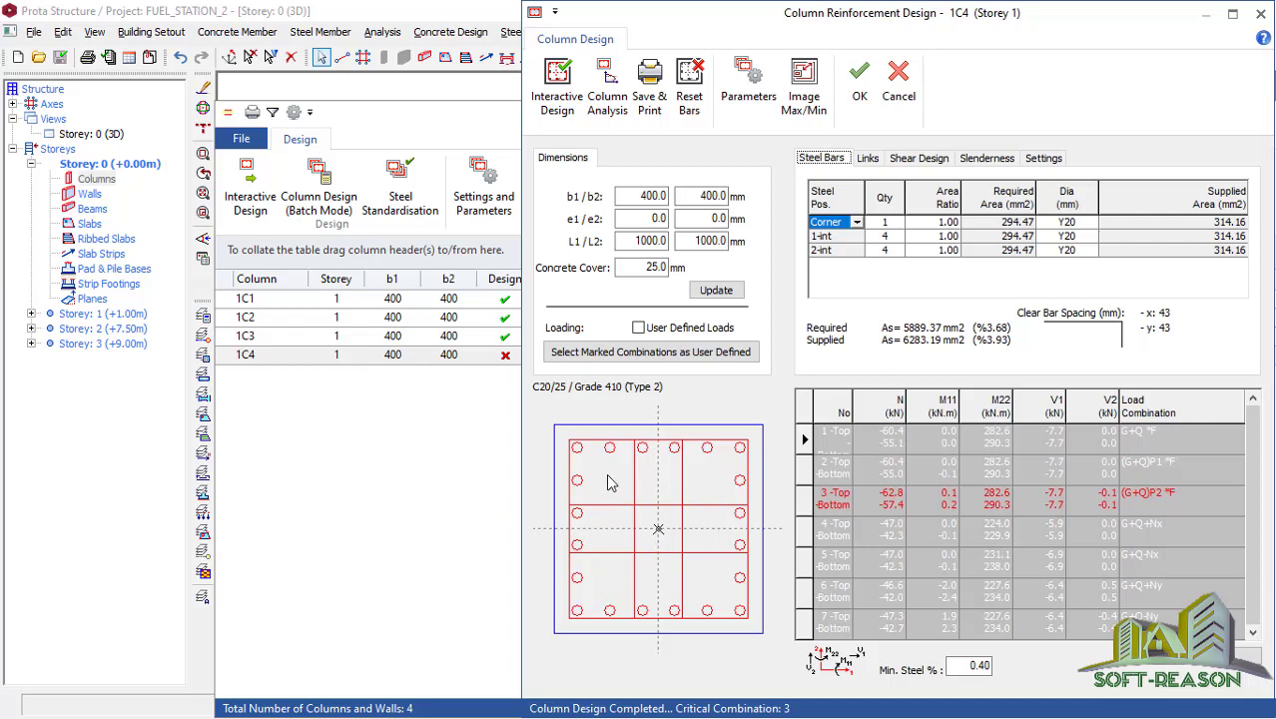
click(864, 88)
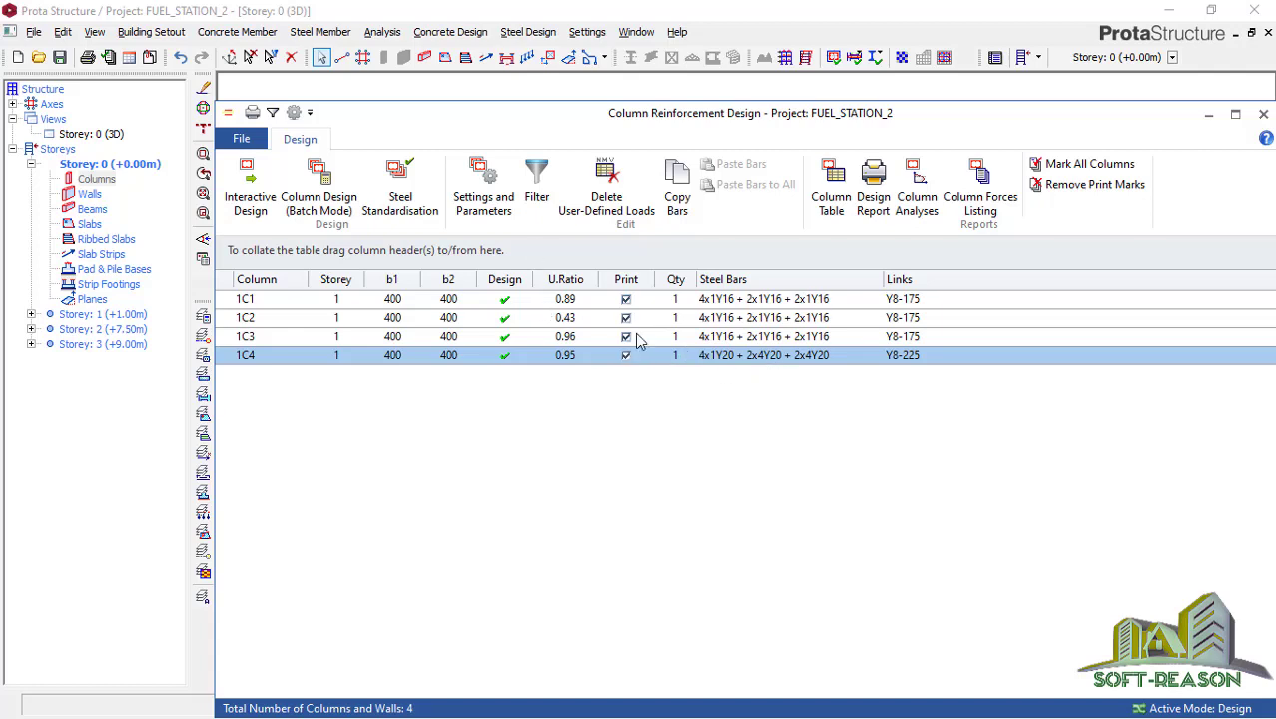
click(1263, 116)
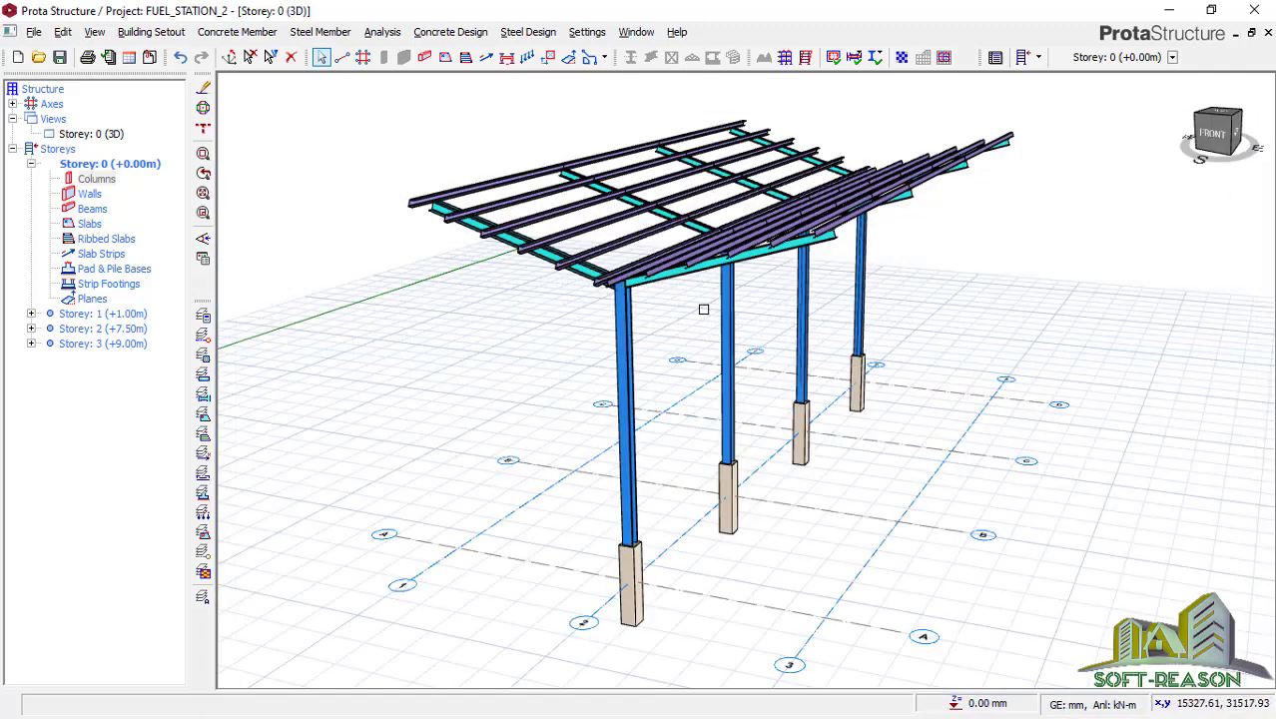
Save the project and switch the Storey 0 view from 3D to plan
click(60, 57)
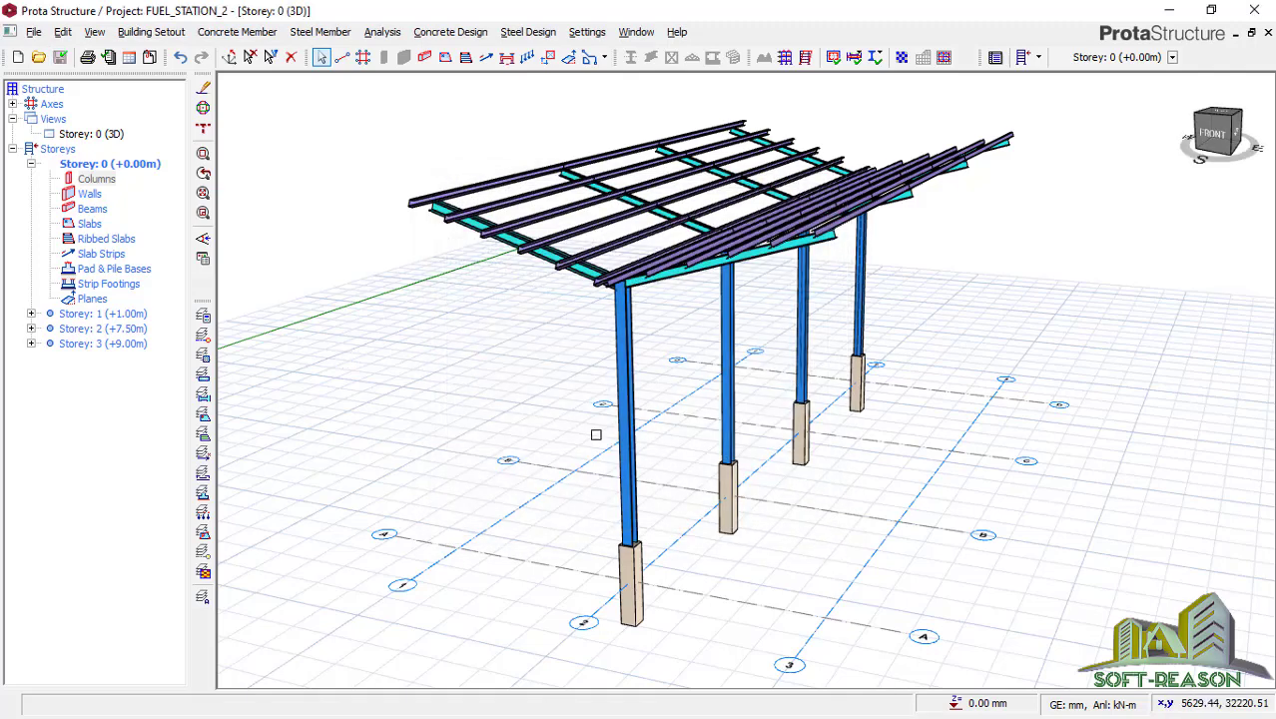
click(106, 136)
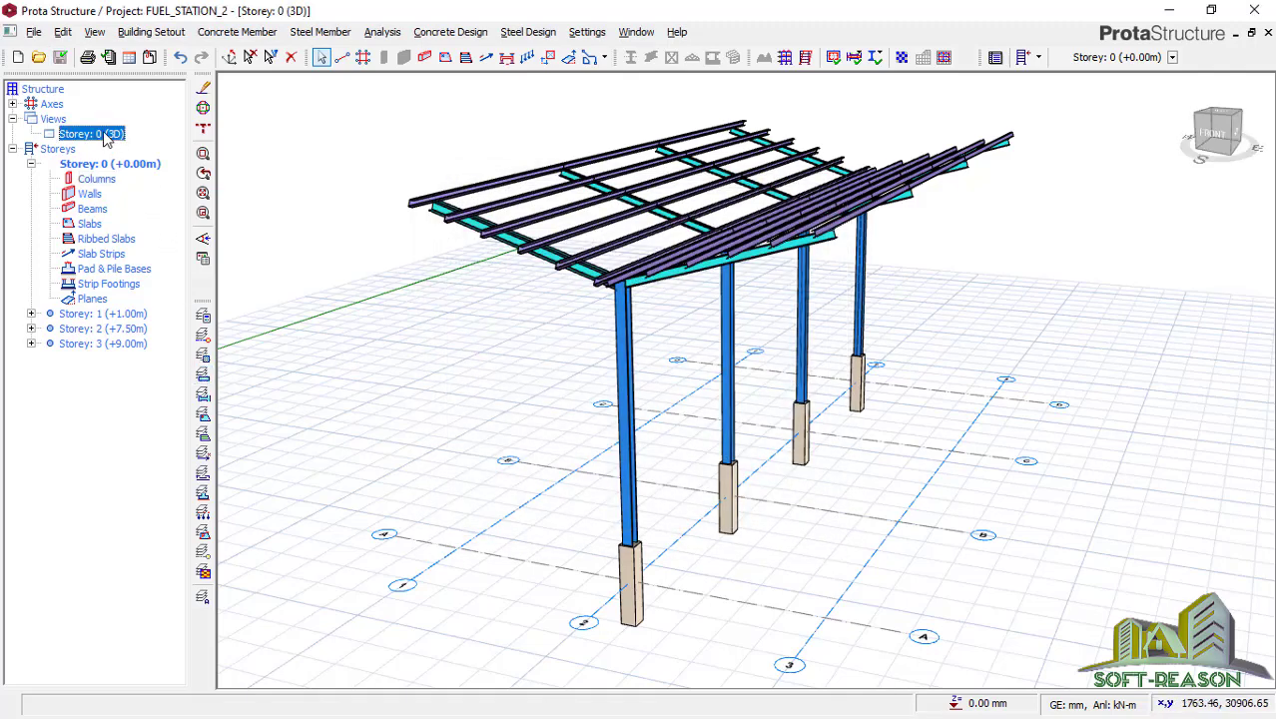
right_click(106, 133)
click(148, 143)
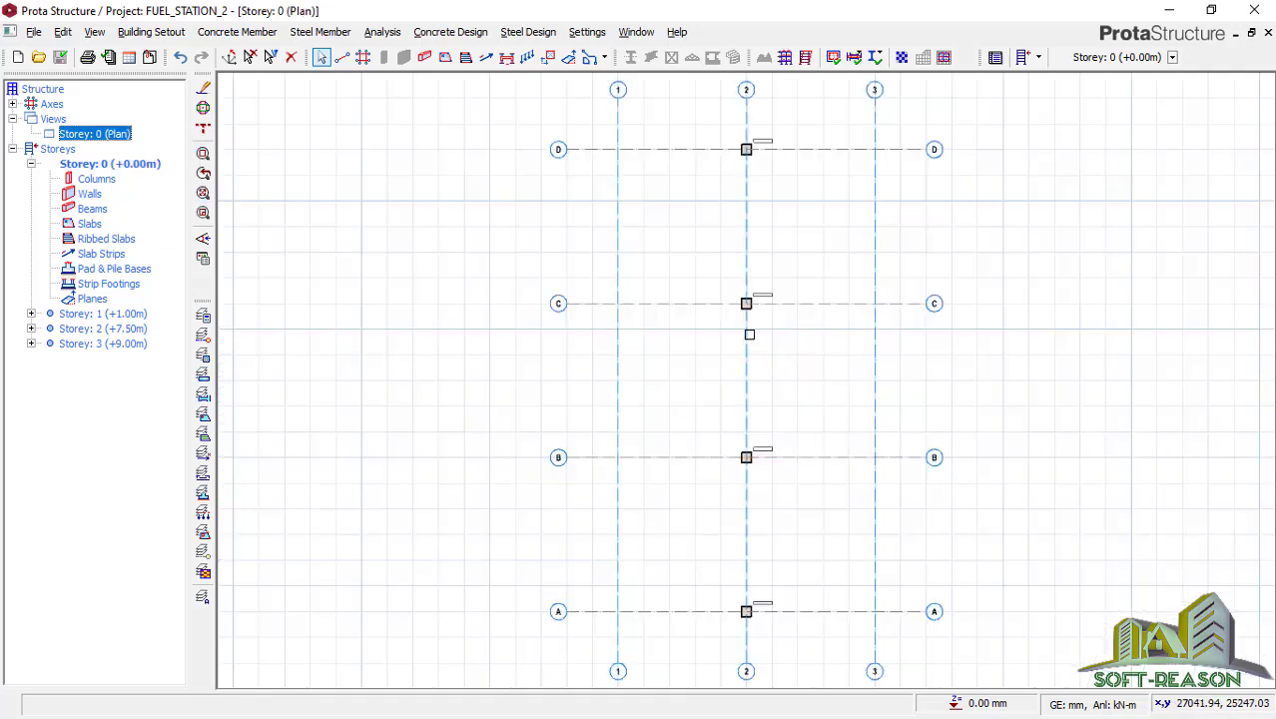
Insert individual pad bases under all four axis 2 columns at Storey 0, without creating a typical footing
scroll(759, 341, down, 1)
scroll(746, 256, up, 1)
drag(708, 192, 785, 590)
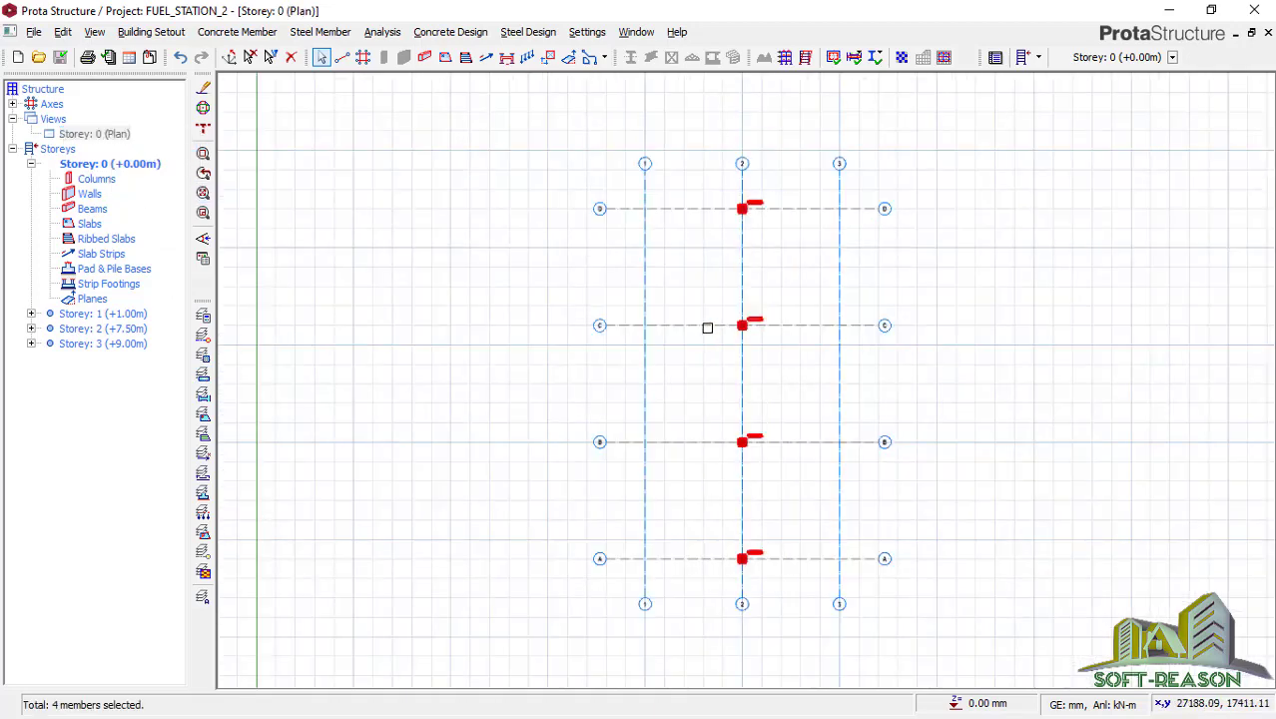
right_click(698, 296)
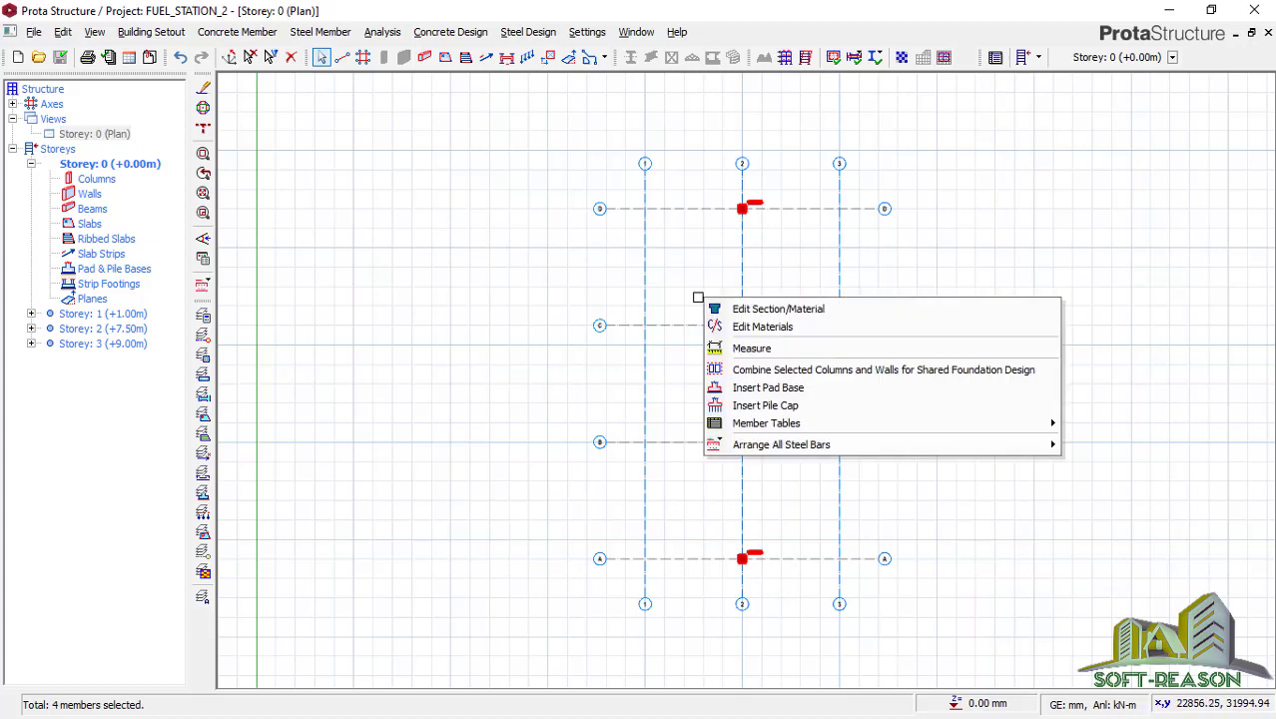
click(741, 392)
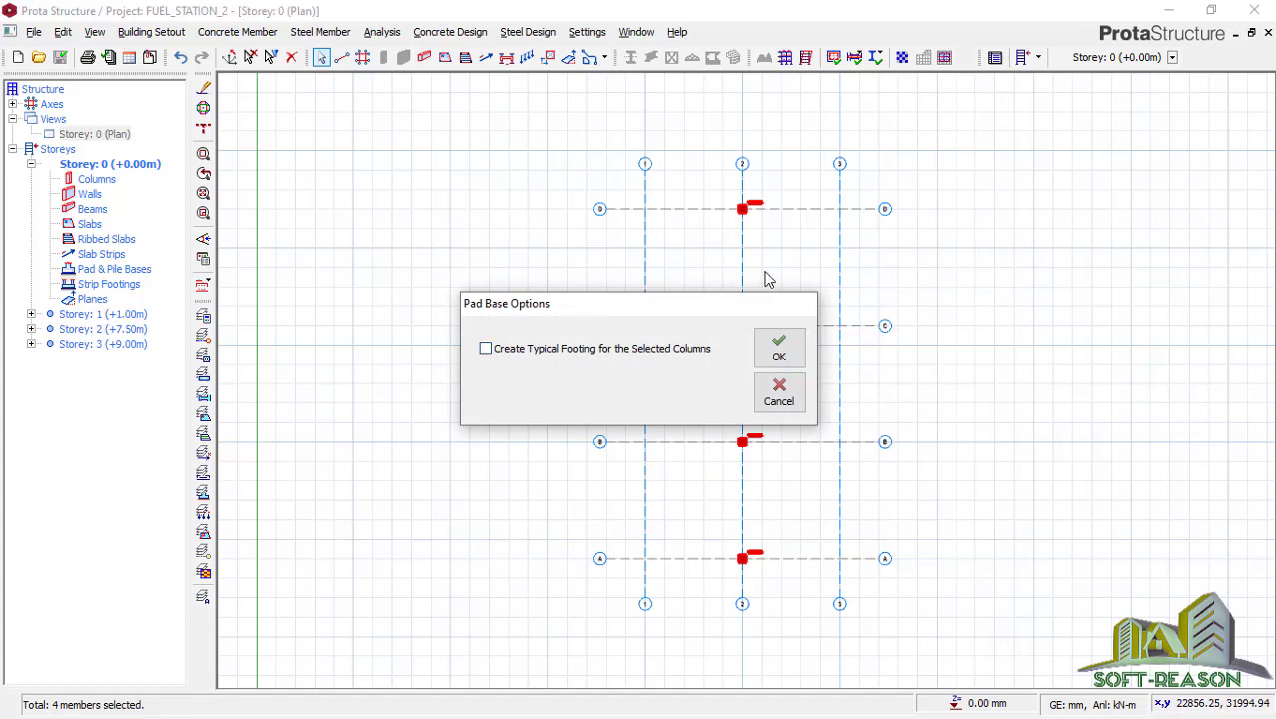
click(779, 358)
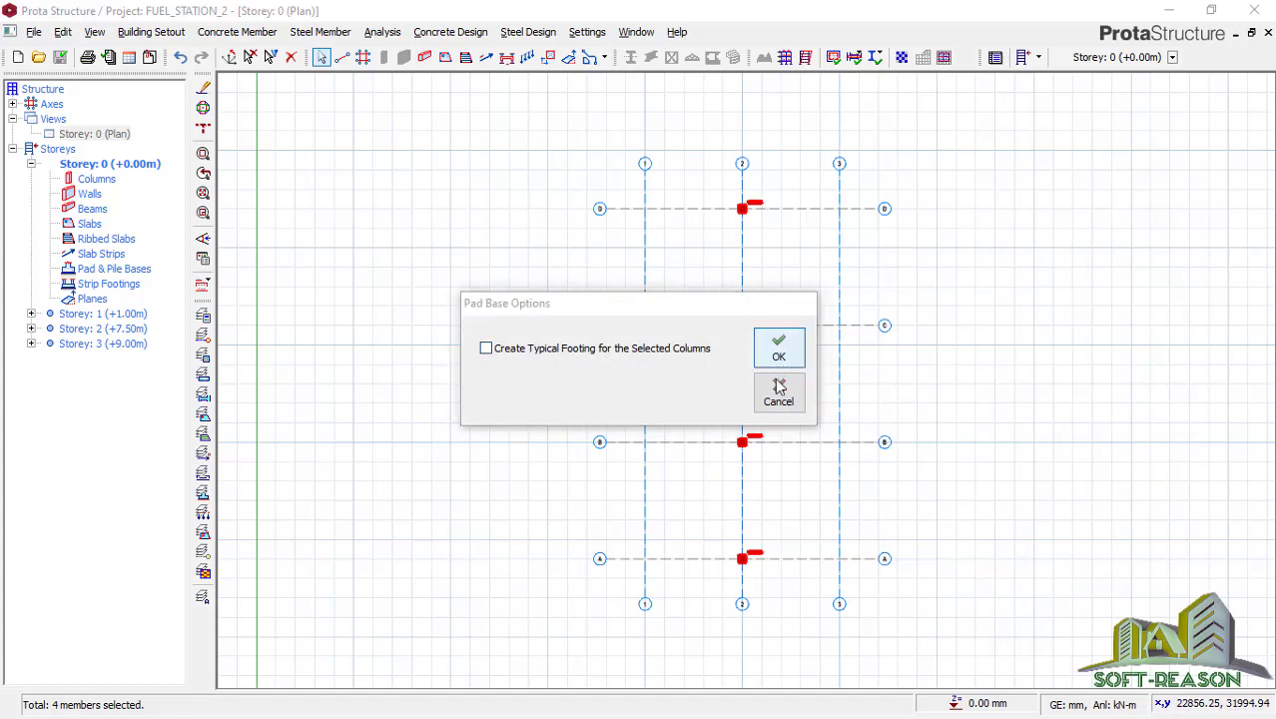
key(Return)
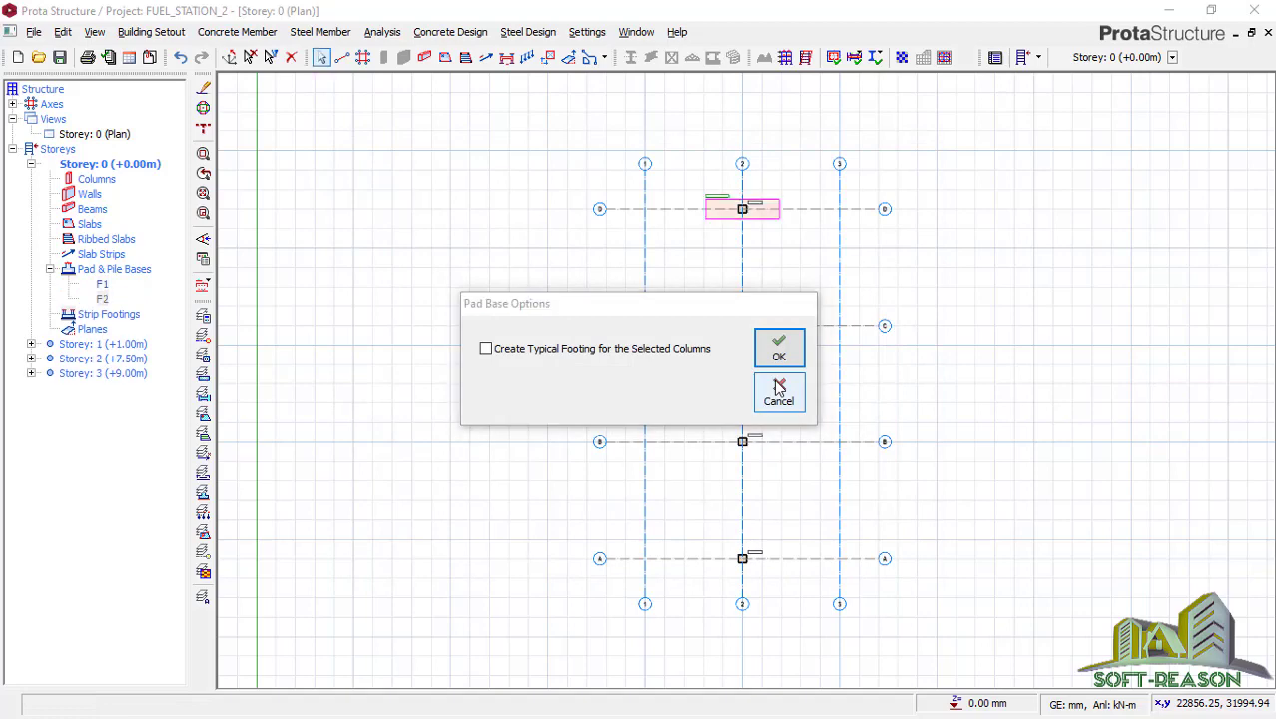
key(Return)
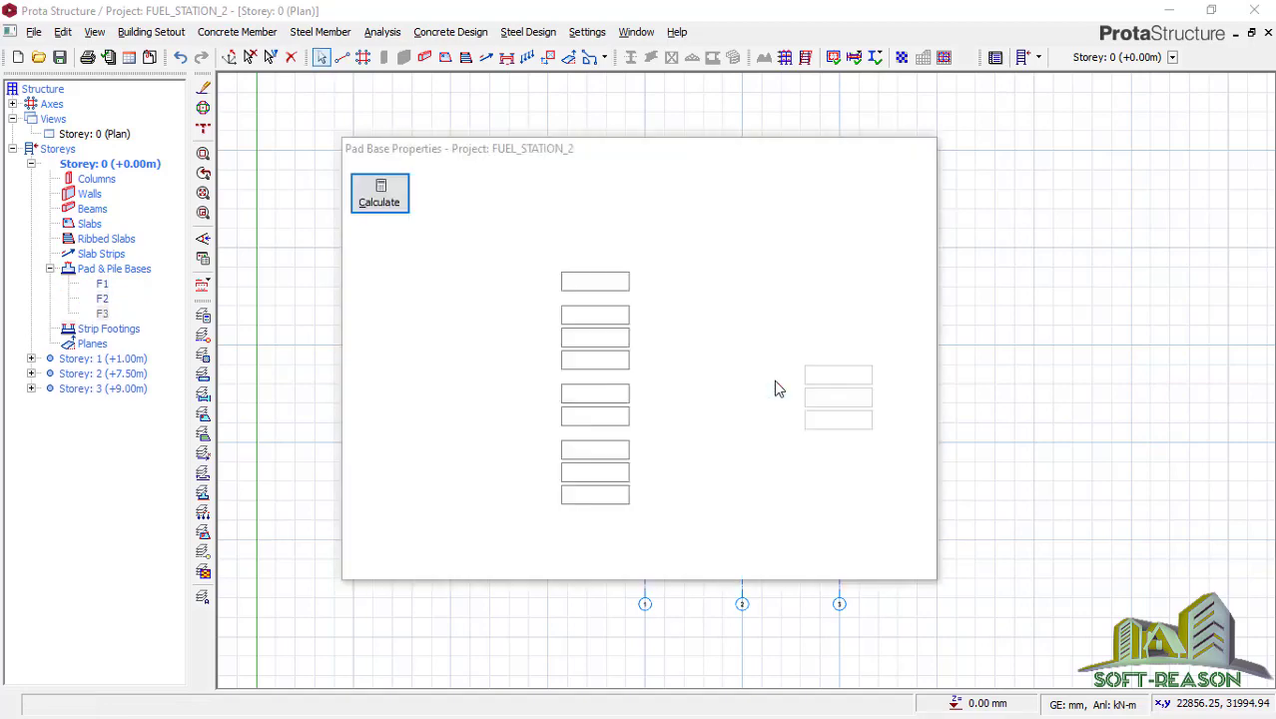
key(Return)
click(779, 391)
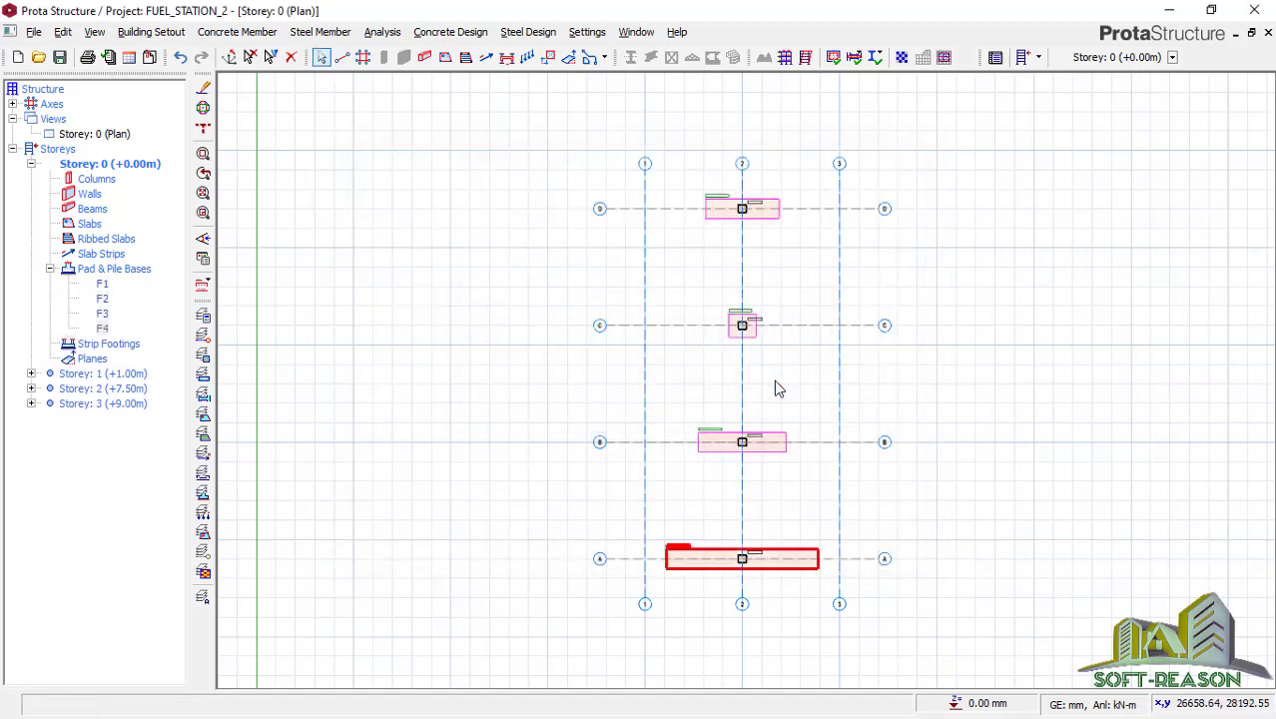
Examine the size of the new pad base under column 1C4 on axis A
scroll(786, 524, up, 2)
scroll(747, 607, up, 1)
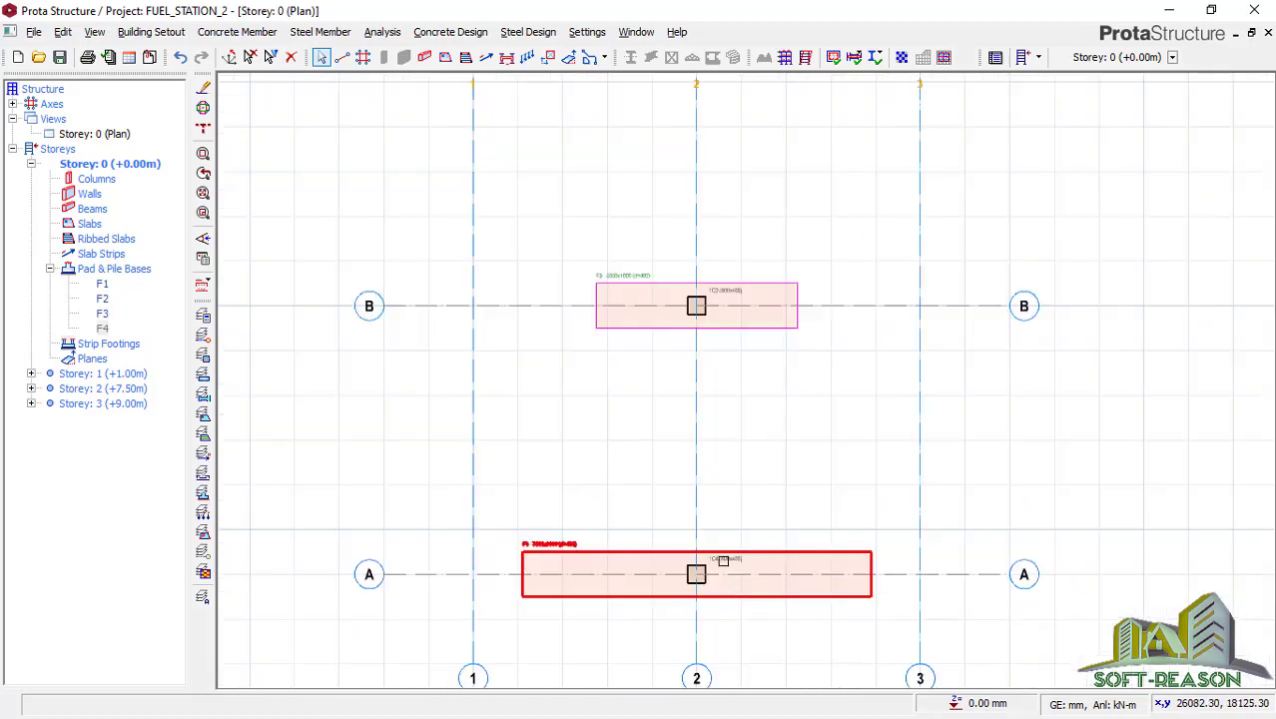
scroll(724, 524, down, 1)
scroll(648, 491, up, 2)
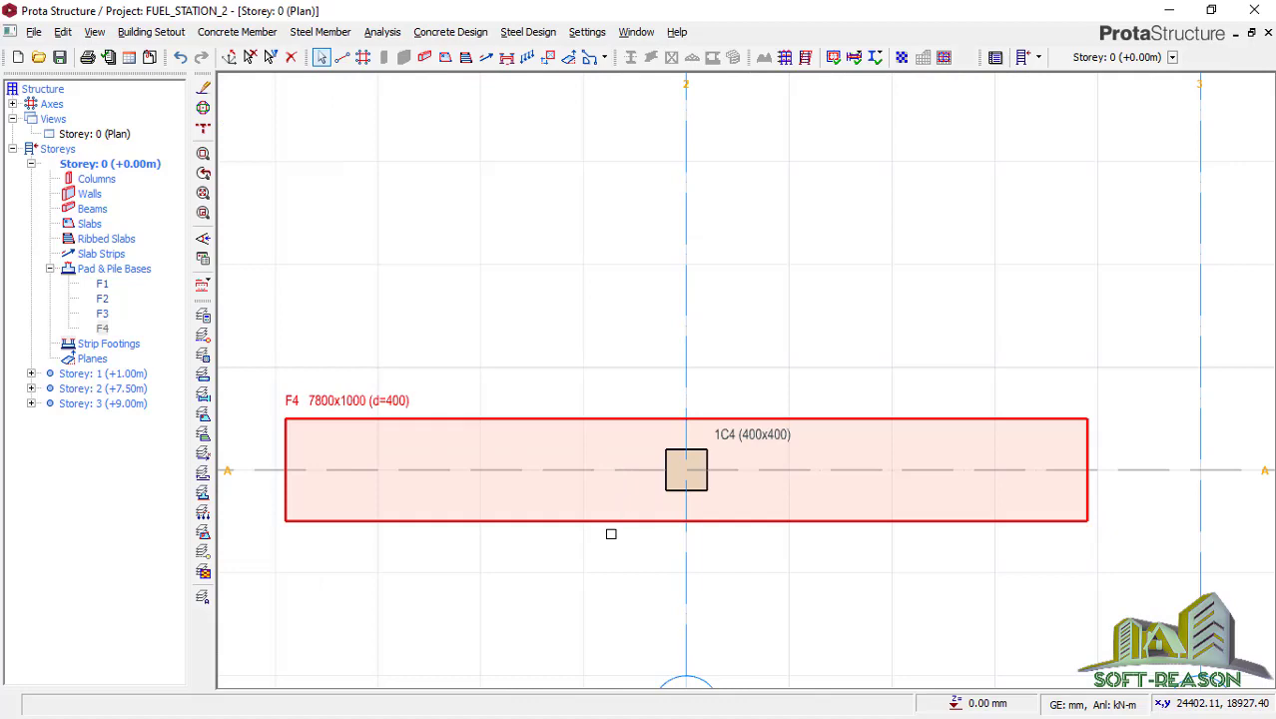
scroll(611, 533, down, 4)
scroll(689, 341, up, 1)
scroll(712, 513, down, 1)
scroll(689, 300, down, 3)
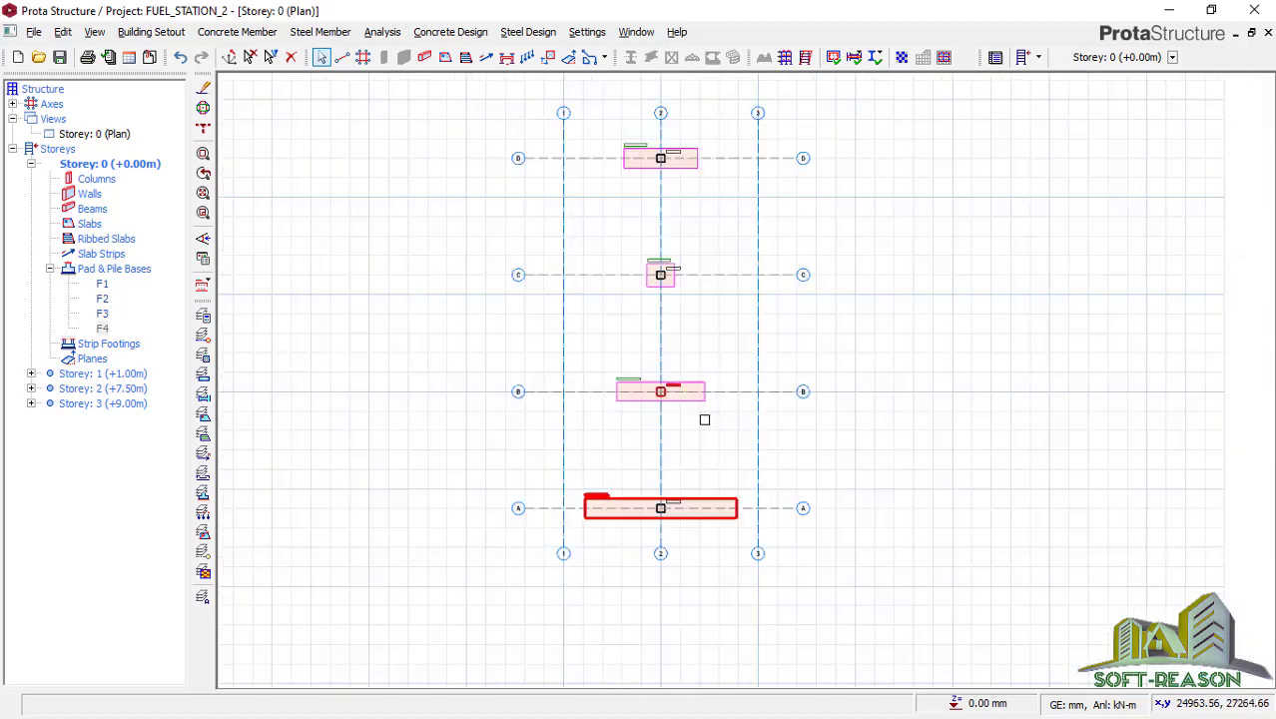
Examine the sizes of the pad bases on axes D, C and B in the Storey 0 plan
scroll(699, 260, up, 1)
scroll(714, 174, up, 6)
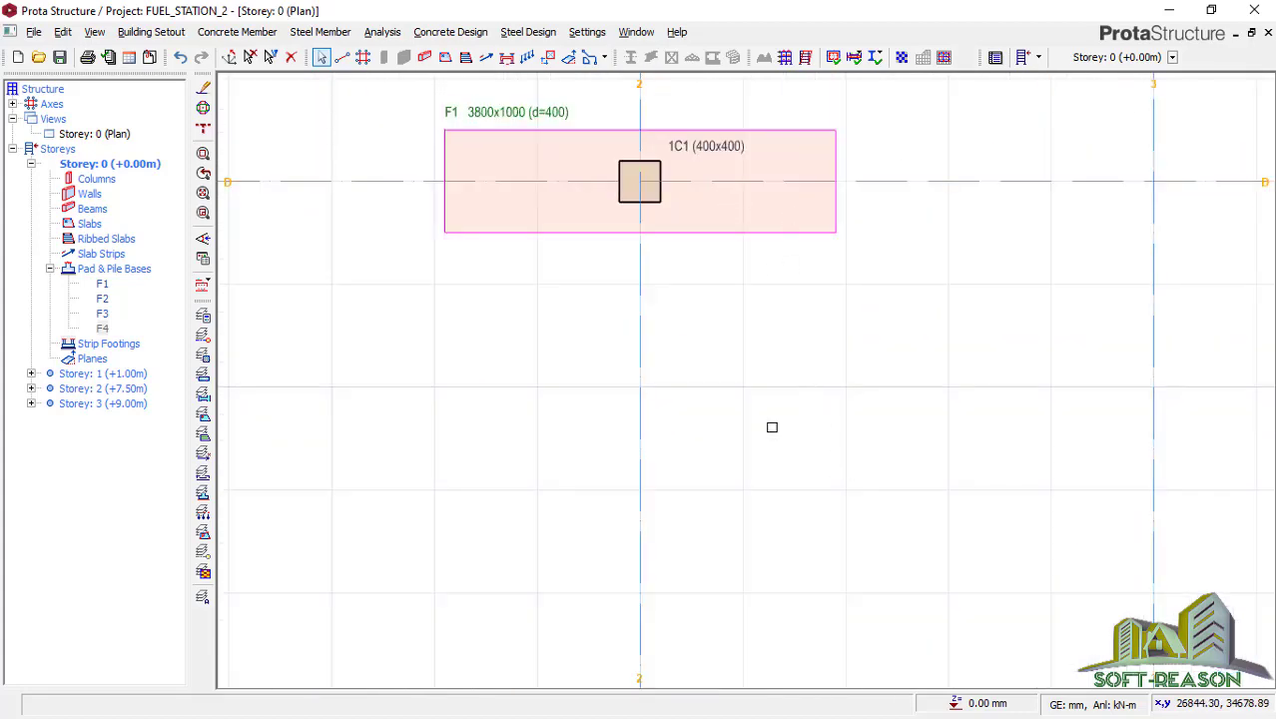
scroll(712, 91, down, 3)
scroll(758, 221, down, 1)
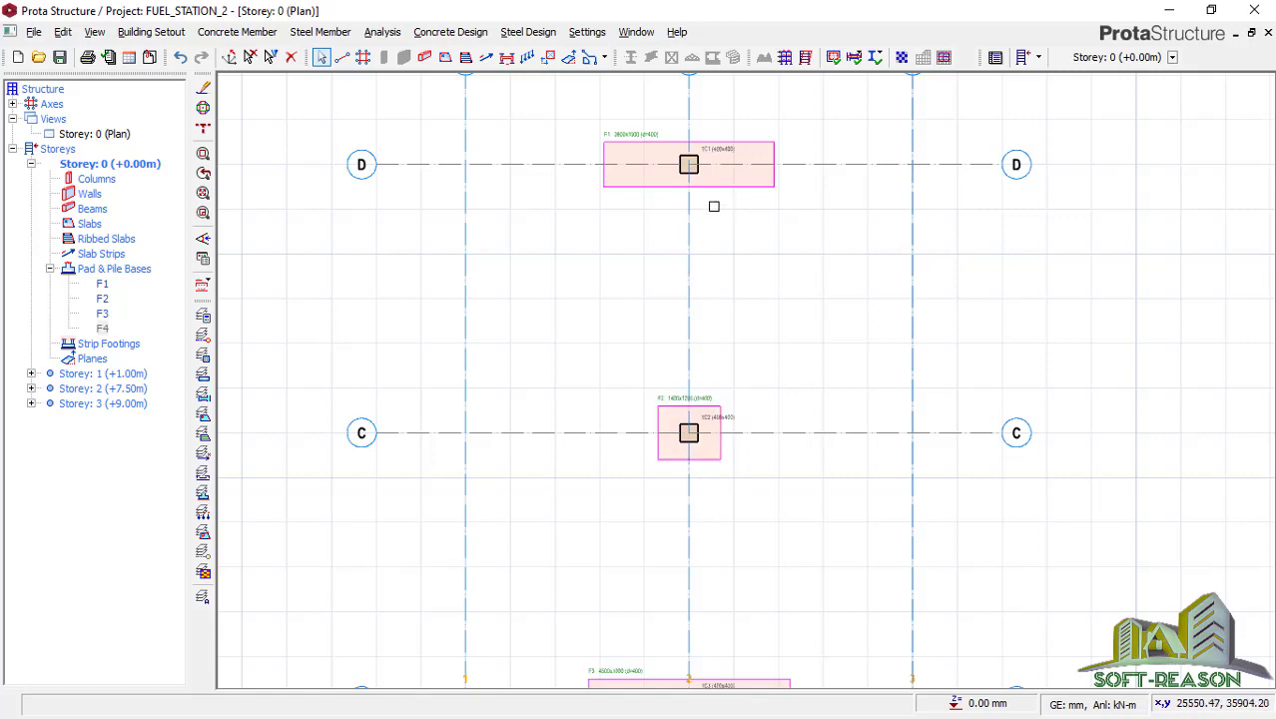
scroll(713, 207, down, 1)
scroll(721, 333, up, 3)
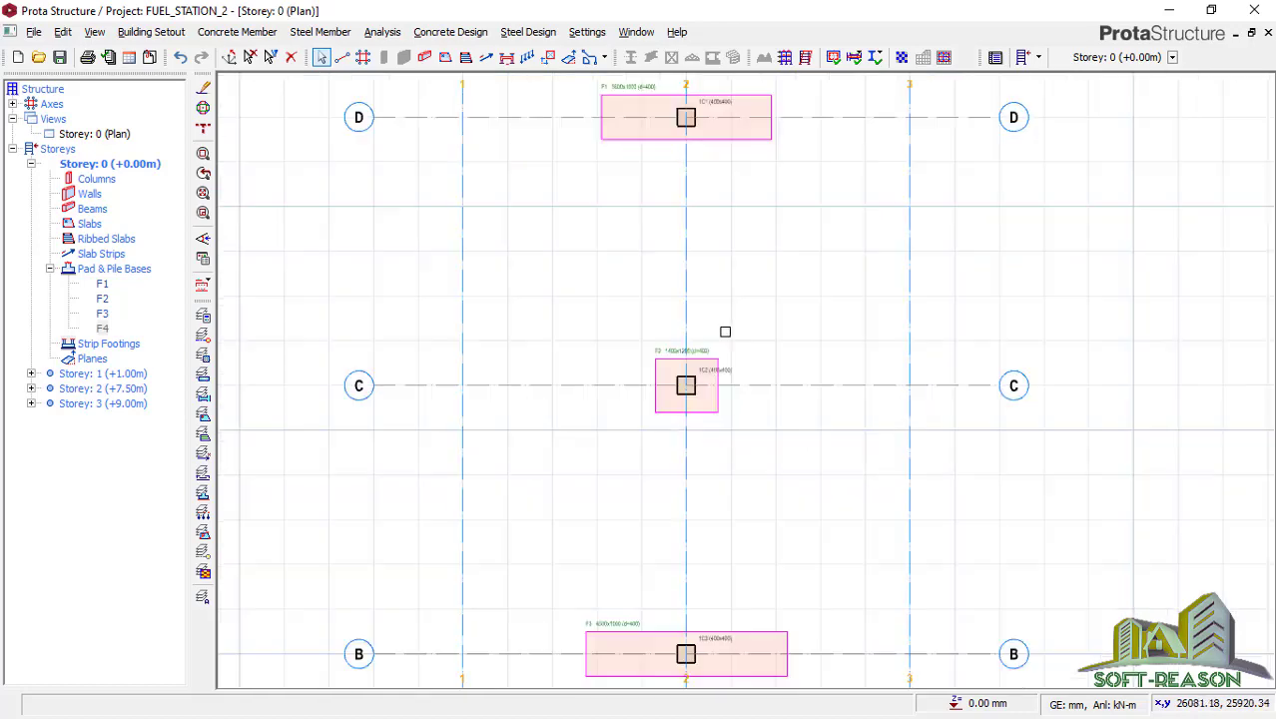
scroll(739, 334, down, 6)
scroll(730, 316, up, 3)
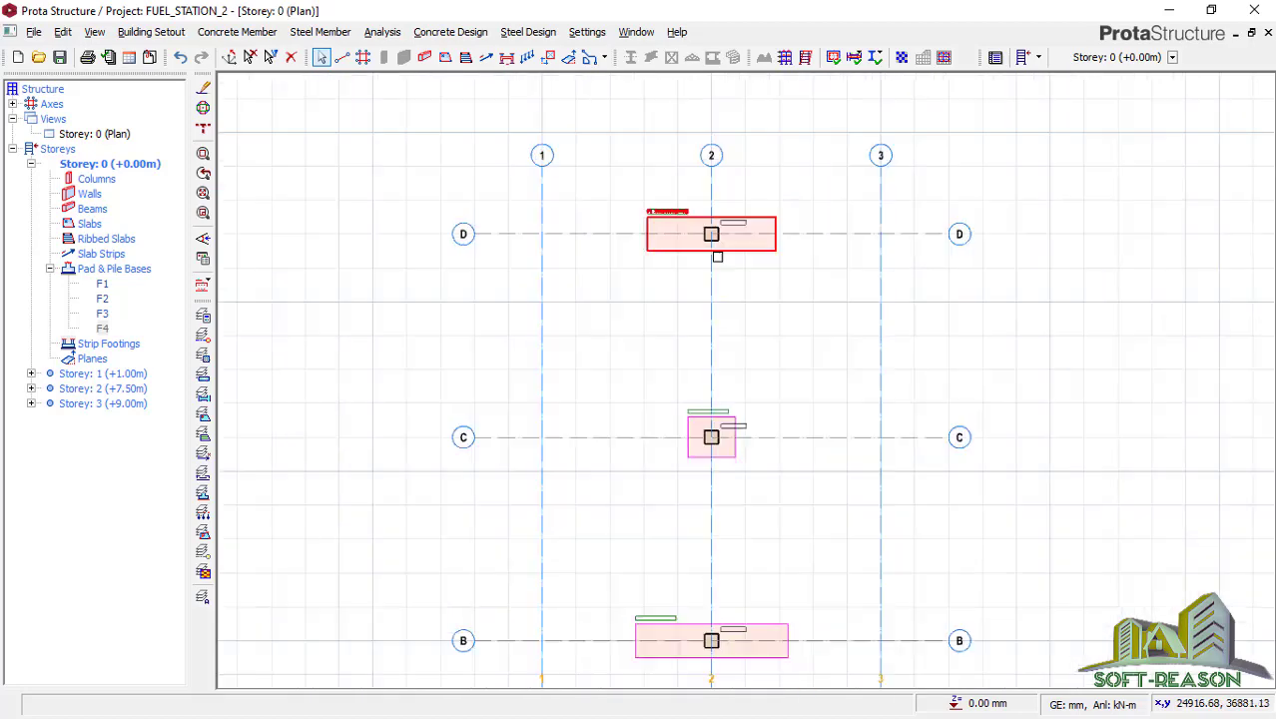
scroll(790, 398, down, 2)
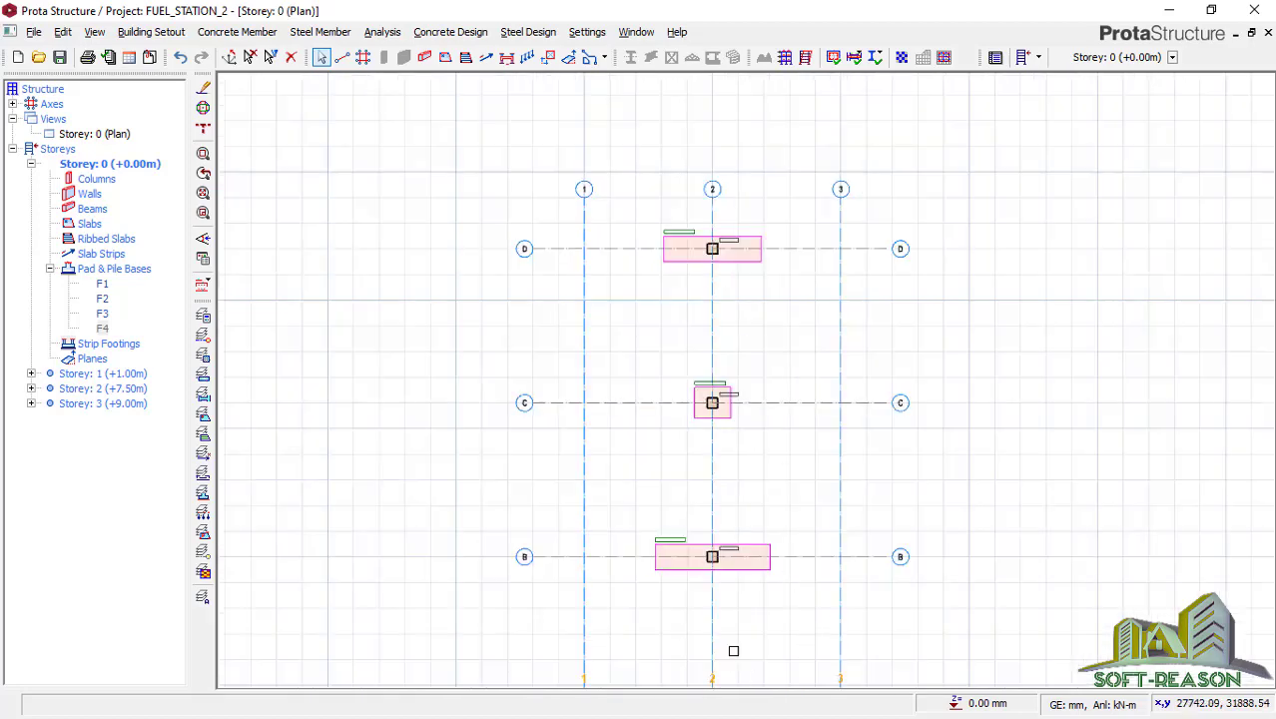
Compare the axis A pad base's dimension label and extent with the other three foundations
scroll(687, 334, down, 3)
scroll(692, 544, up, 4)
scroll(742, 537, up, 1)
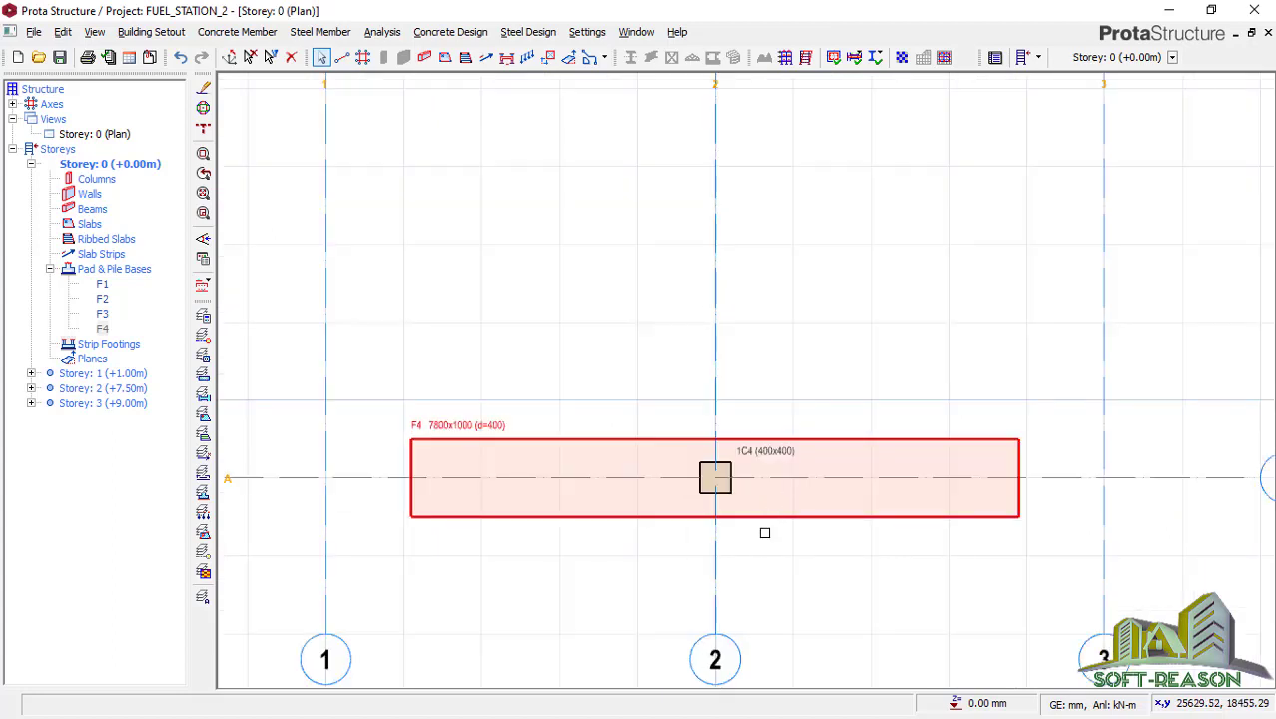
scroll(458, 447, up, 2)
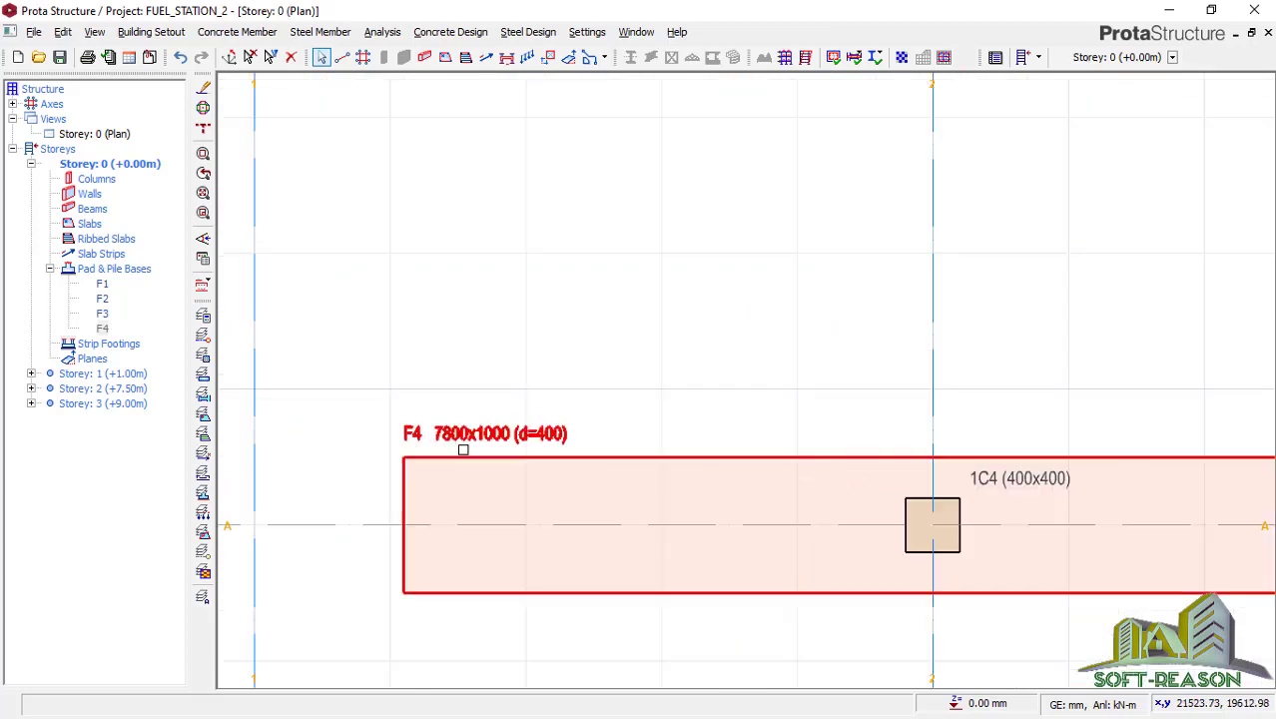
scroll(552, 486, down, 2)
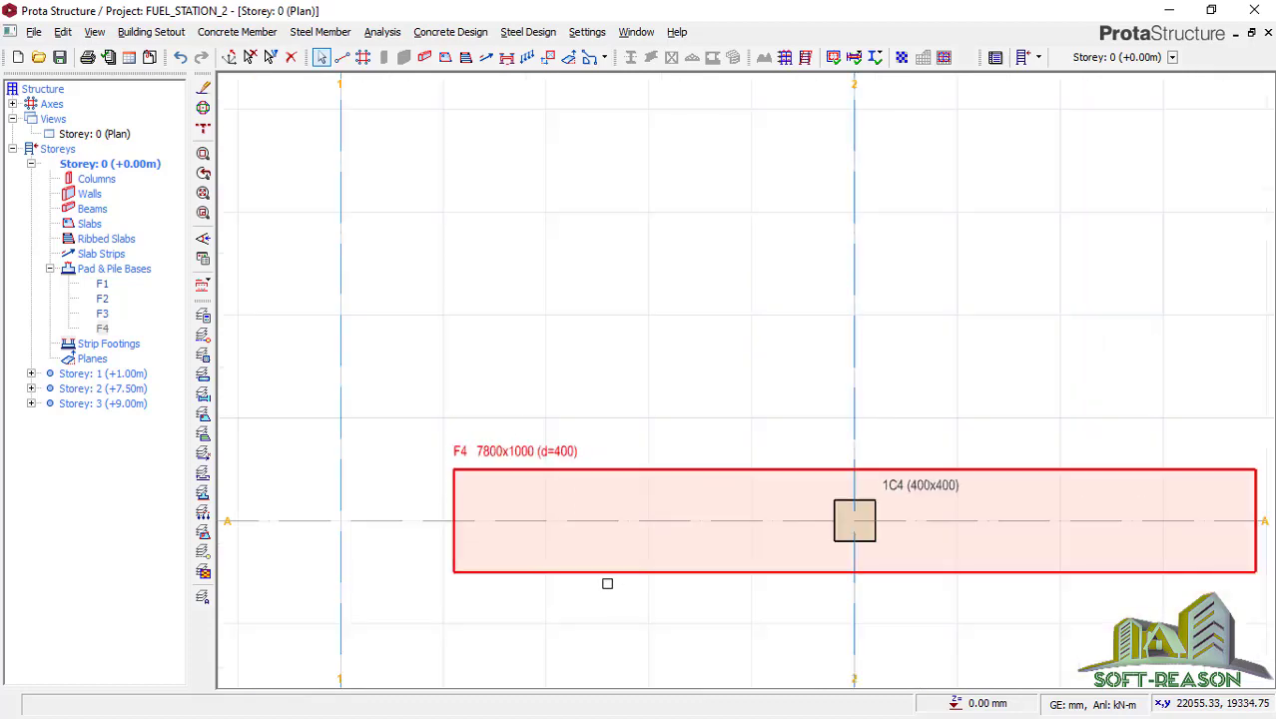
scroll(615, 588, down, 3)
scroll(727, 574, up, 2)
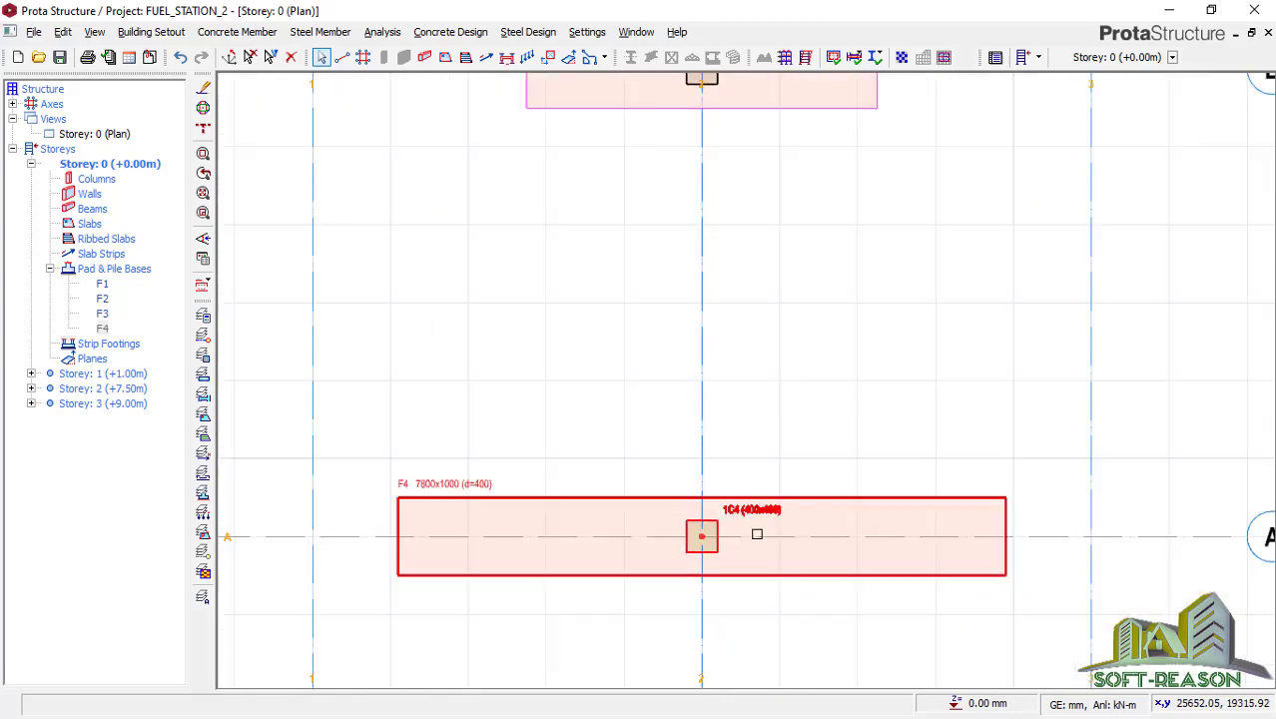
scroll(764, 581, up, 1)
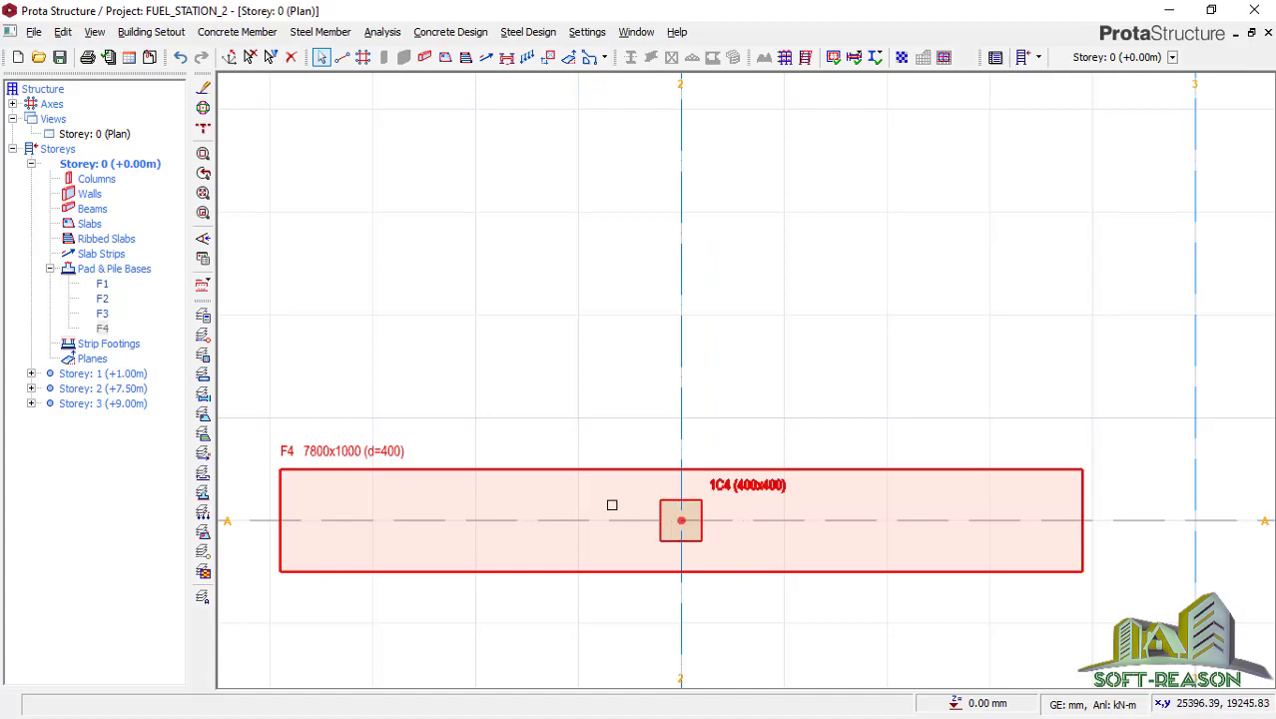
scroll(784, 550, down, 3)
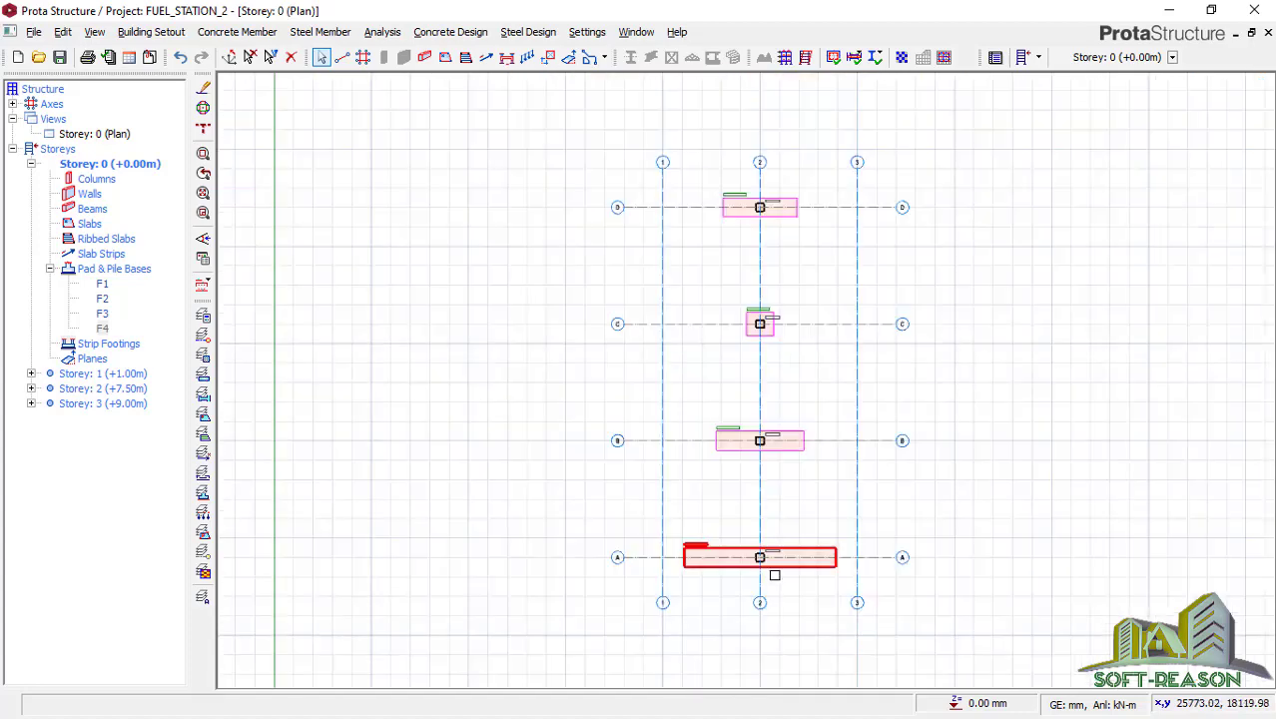
scroll(784, 550, up, 2)
scroll(783, 570, down, 1)
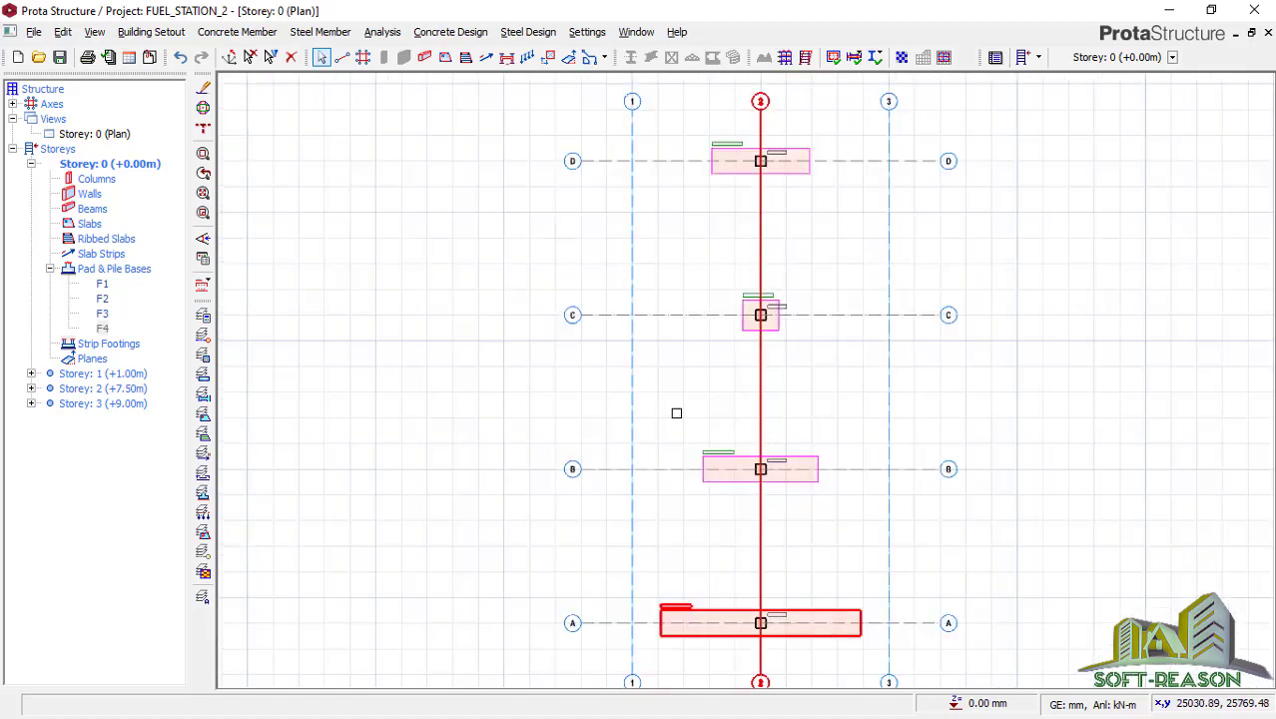
Switch the Storey 0 view from plan to 3D
click(96, 136)
right_click(94, 139)
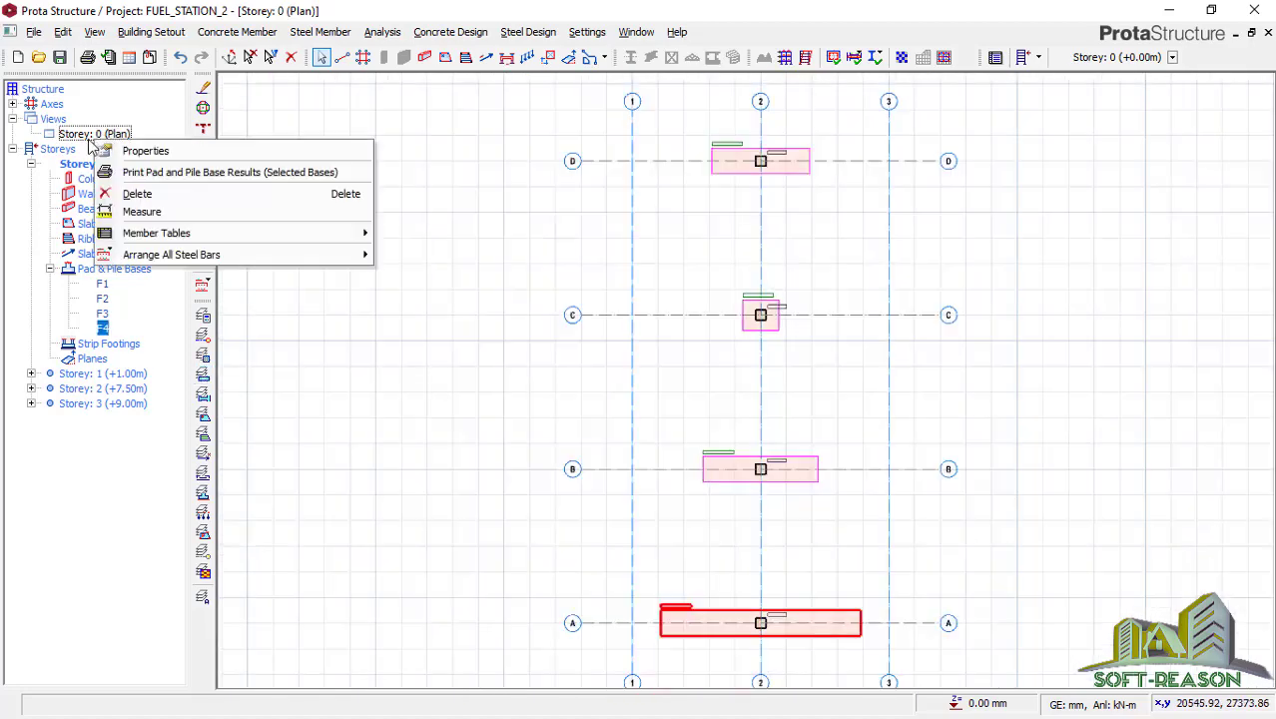
click(110, 135)
right_click(108, 137)
click(167, 167)
Inspect the canopy frame, concrete columns and pad bases in 3D from several sides
middle_drag(738, 539, 1042, 515)
scroll(1035, 509, up, 3)
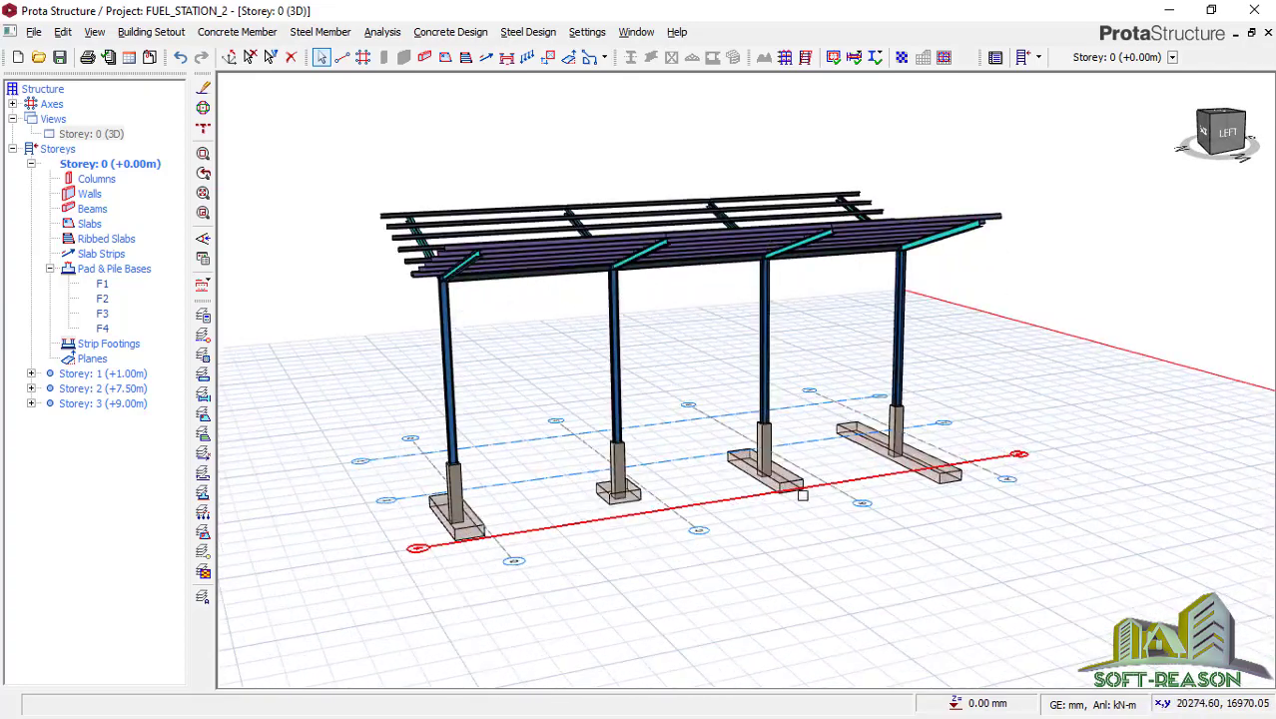
middle_drag(482, 511, 899, 539)
middle_drag(561, 515, 949, 558)
middle_drag(833, 575, 759, 507)
middle_drag(896, 500, 770, 513)
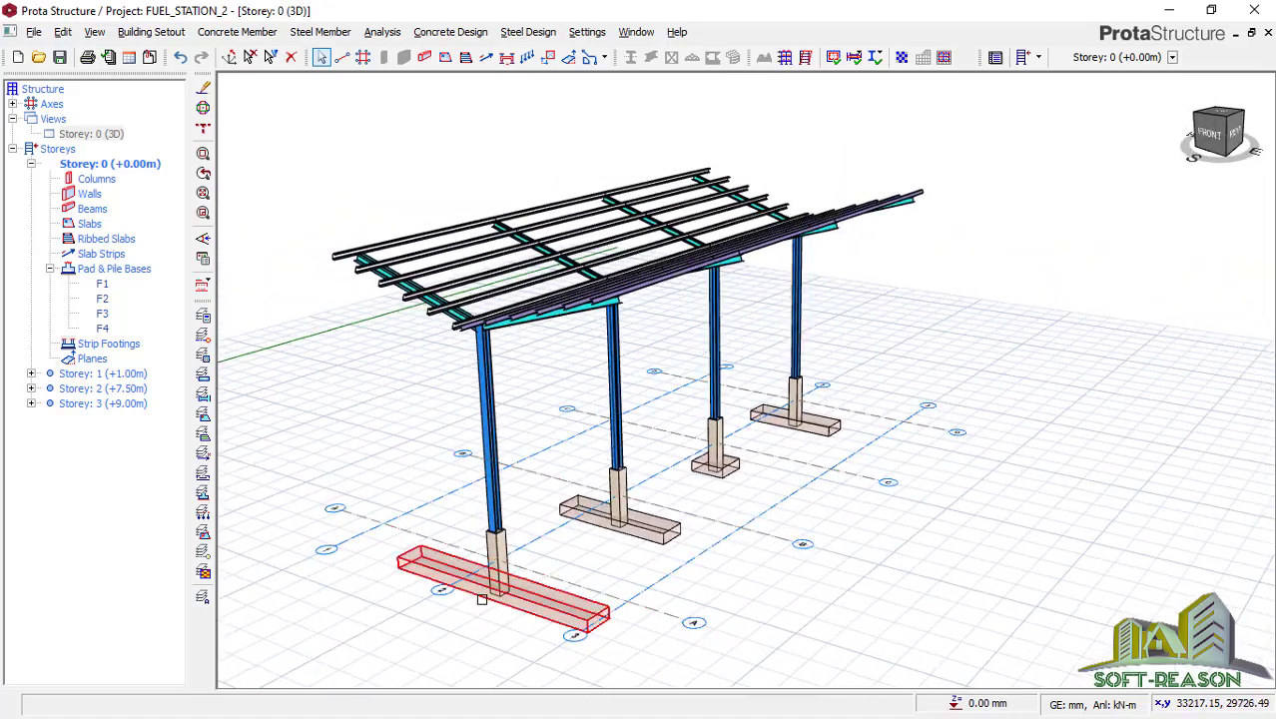
mouse_move(426, 522)
middle_down()
mouse_move(609, 579)
mouse_move(734, 534)
middle_up()
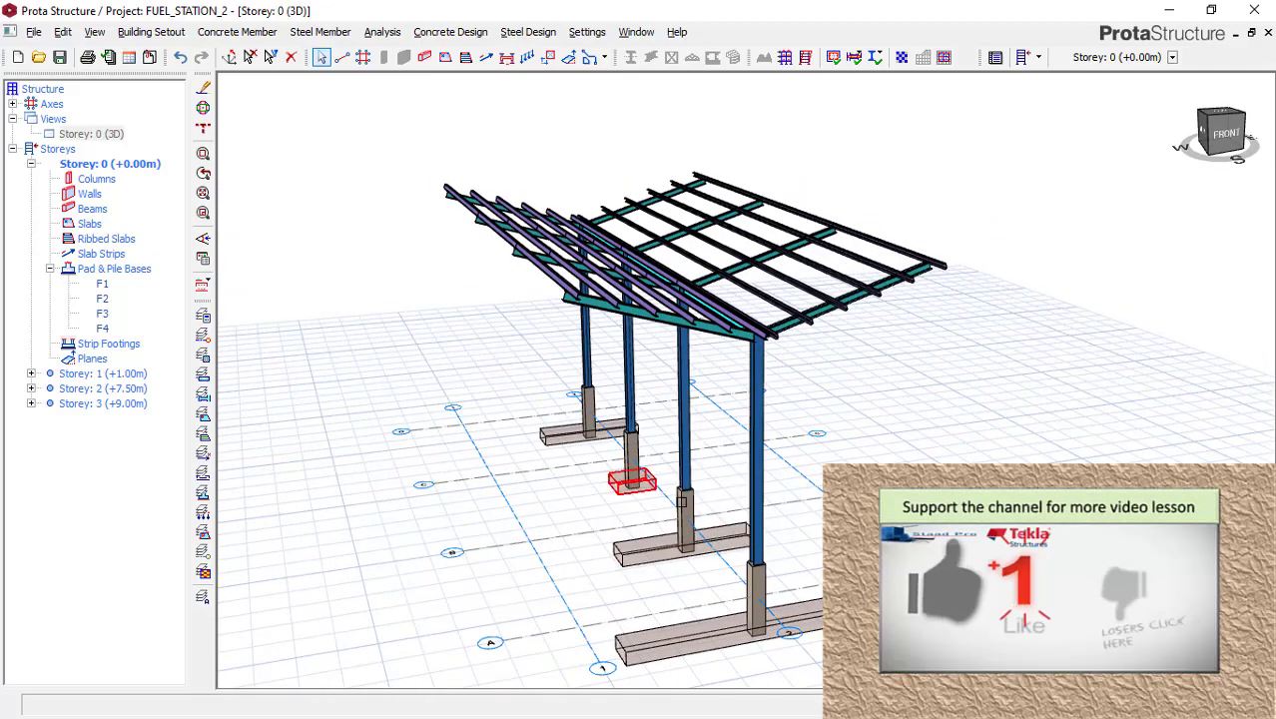
mouse_move(778, 510)
middle_down()
mouse_move(798, 507)
mouse_move(813, 619)
mouse_move(796, 595)
middle_up()
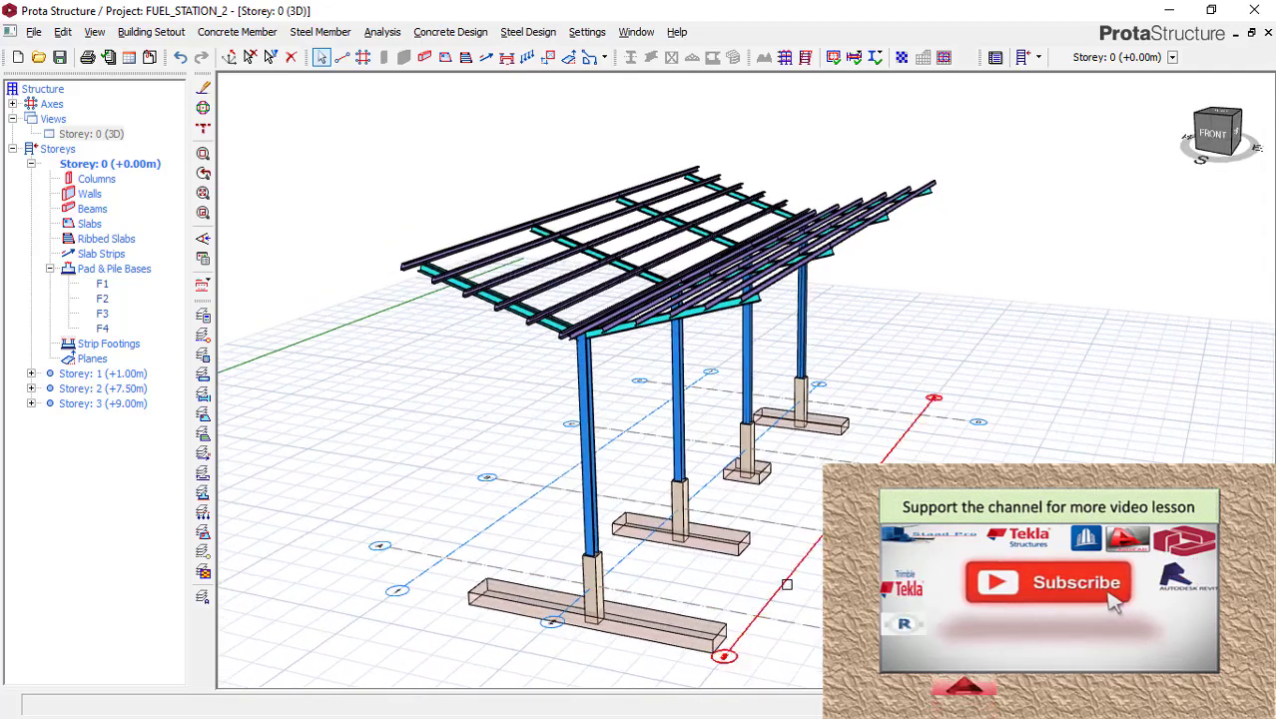
middle_drag(666, 579, 761, 485)
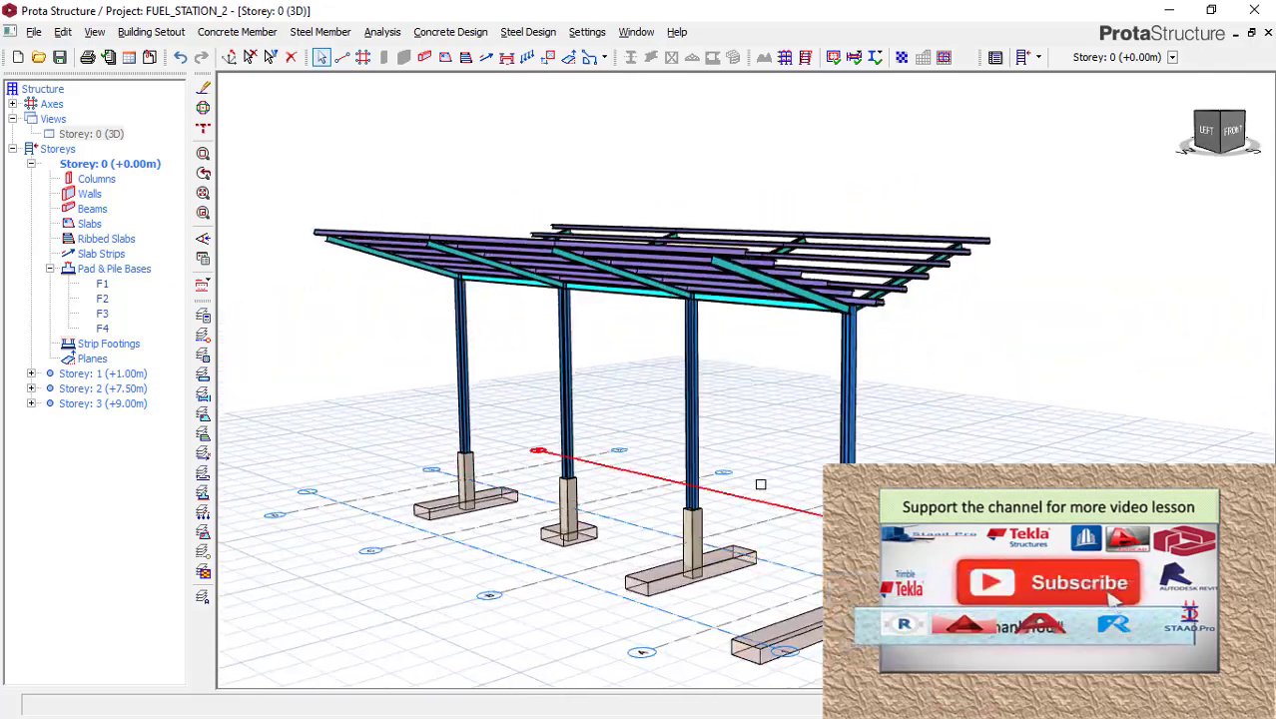
scroll(761, 485, down, 3)
middle_drag(687, 557, 696, 591)
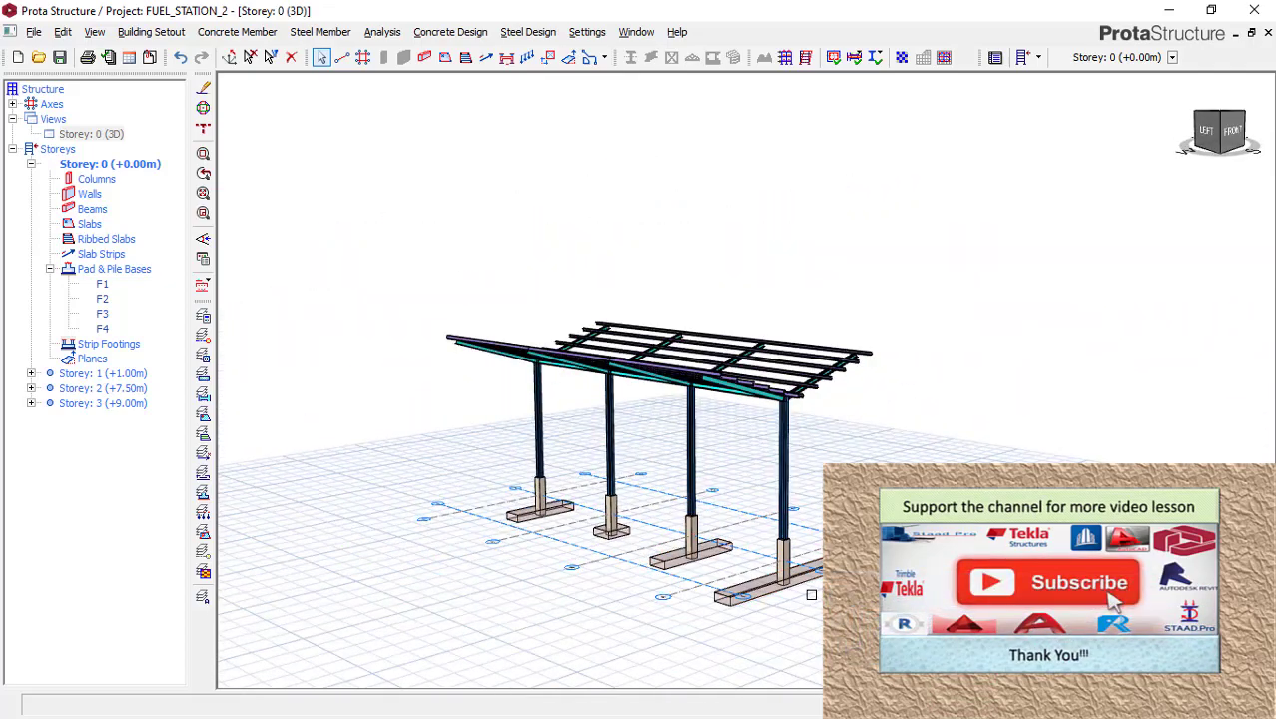
scroll(799, 589, up, 2)
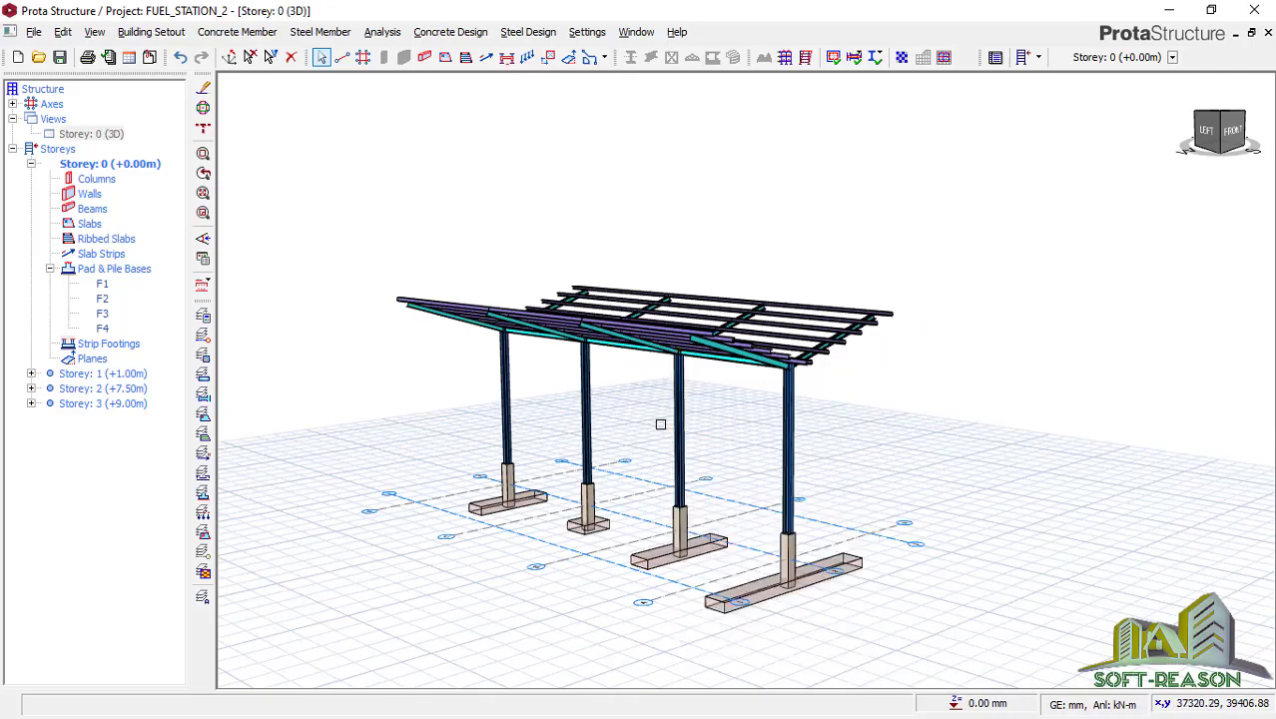
scroll(660, 425, up, 1)
middle_drag(755, 519, 739, 547)
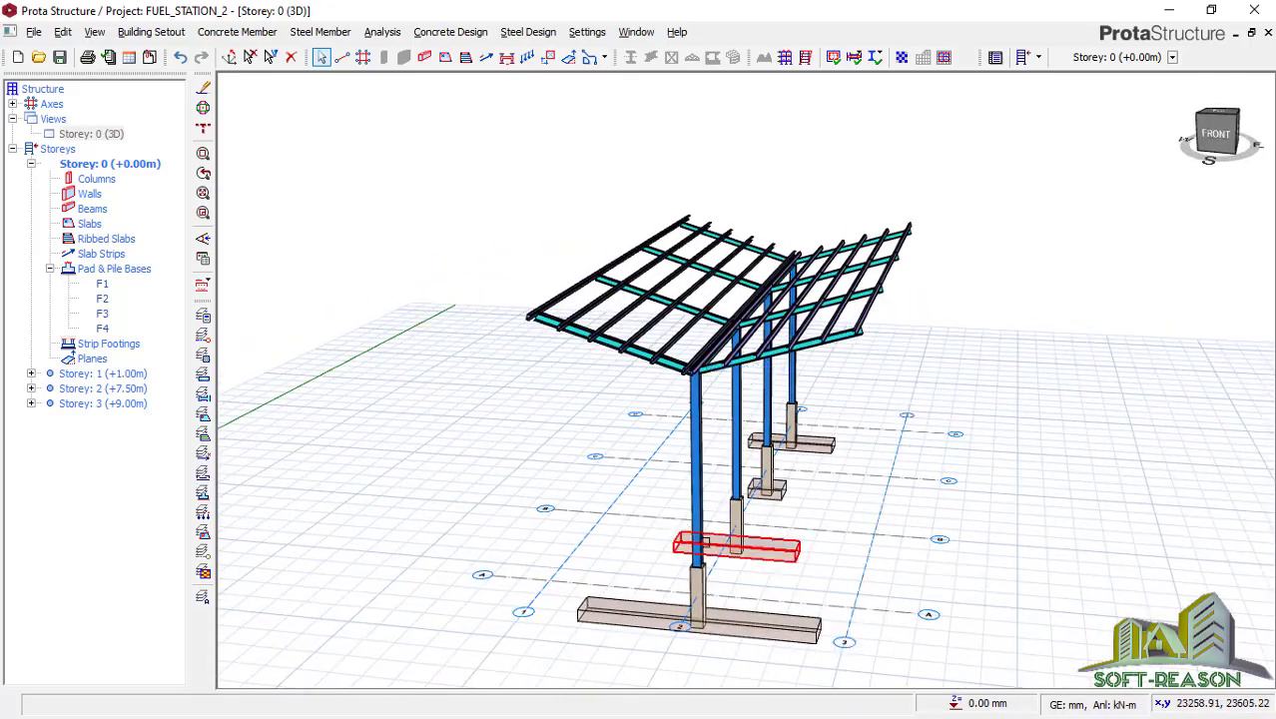